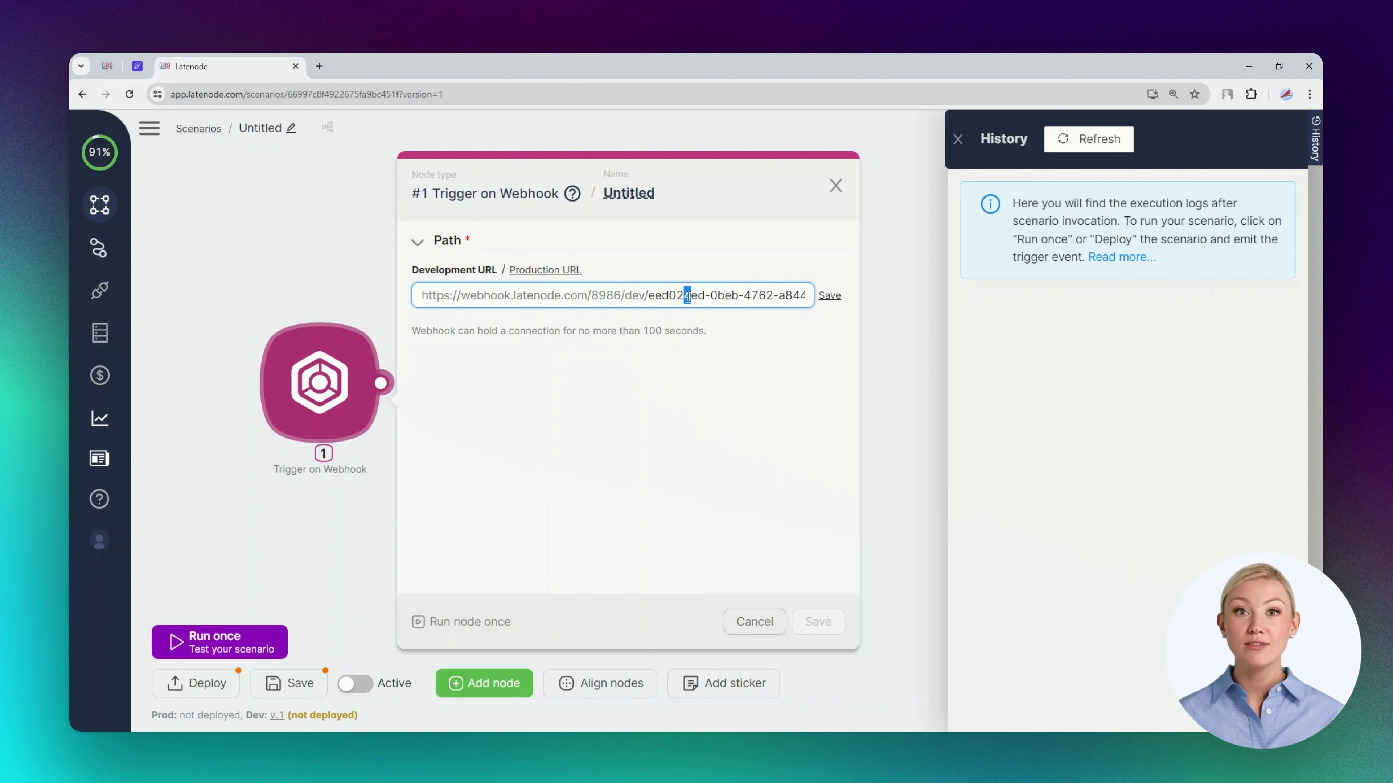
Replace the selected character in the webhook's development URL path with 6 and save the trigger node.
text(6)
click(684, 399)
click(827, 635)
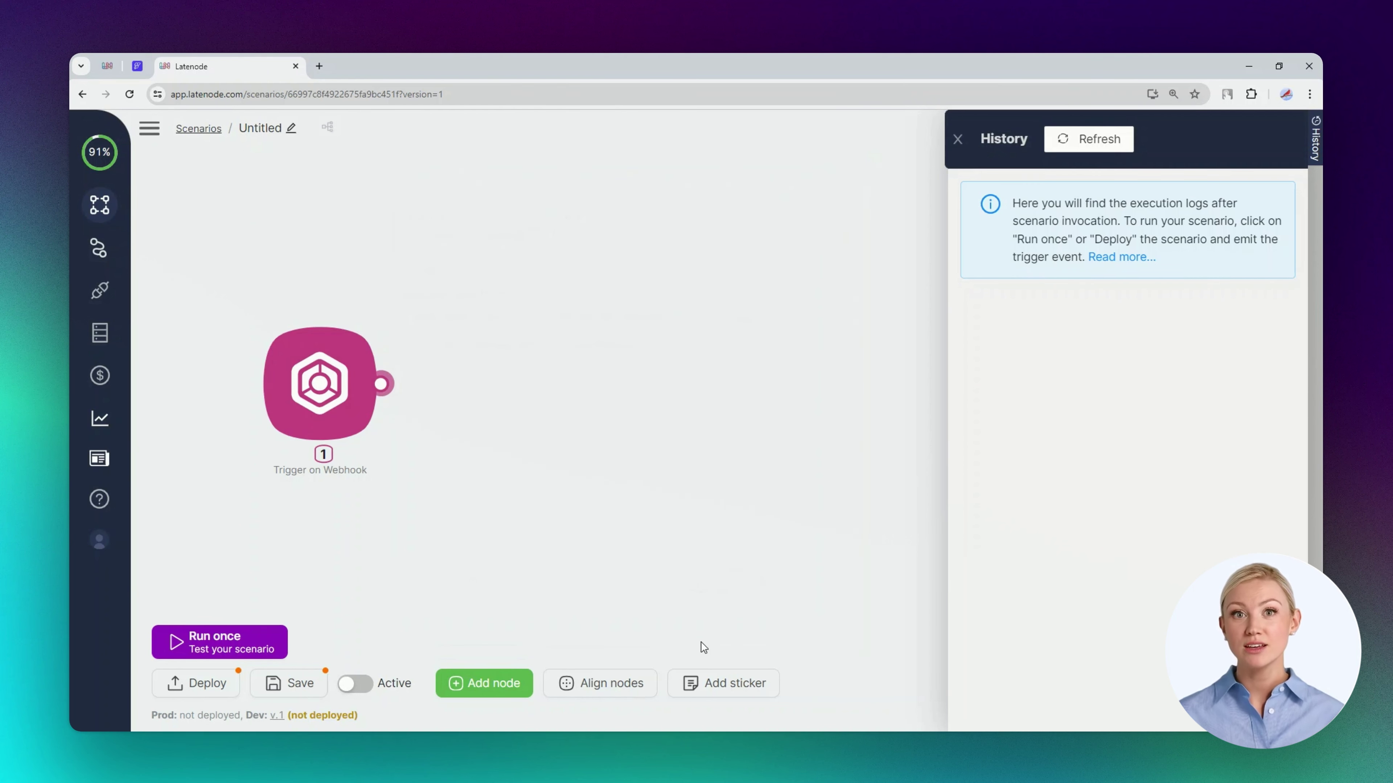
Add a JavaScript code node connected after the webhook trigger.
click(382, 384)
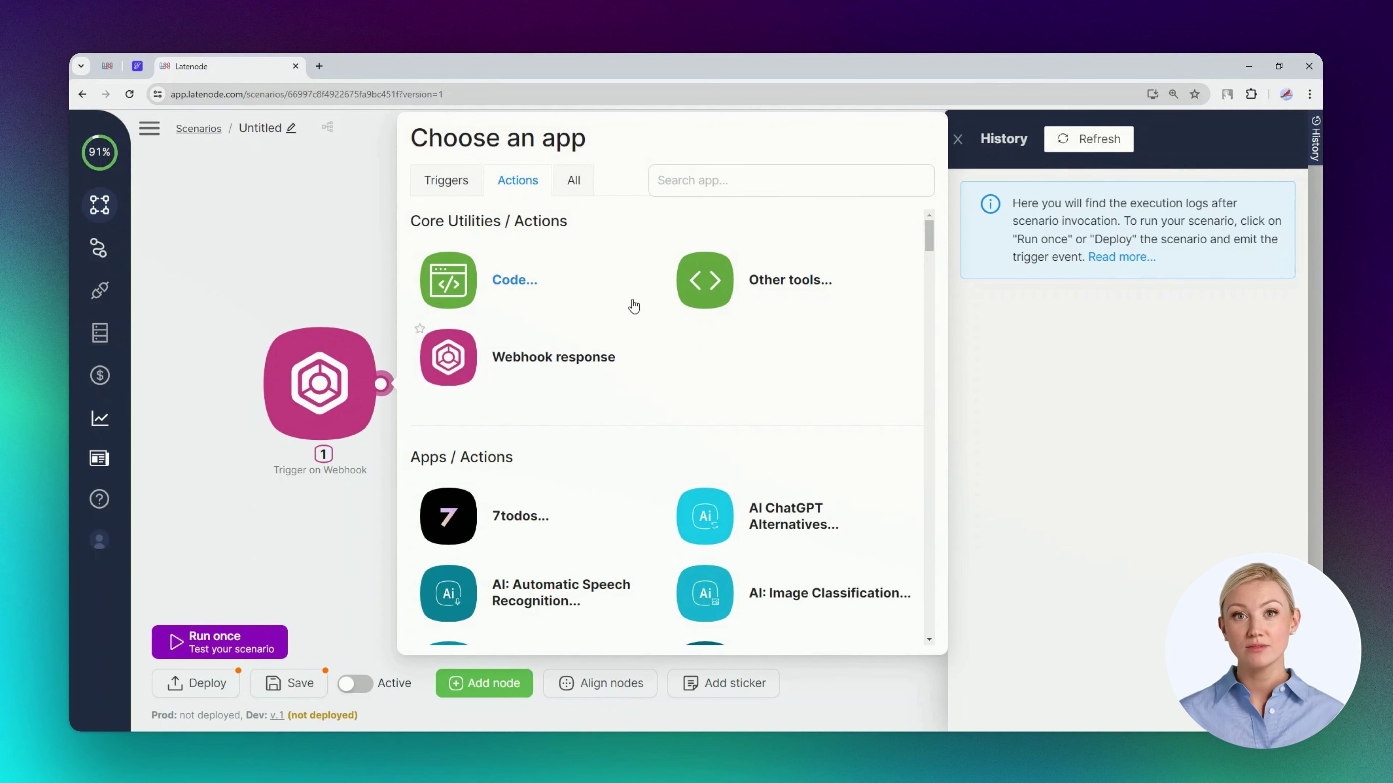
click(502, 279)
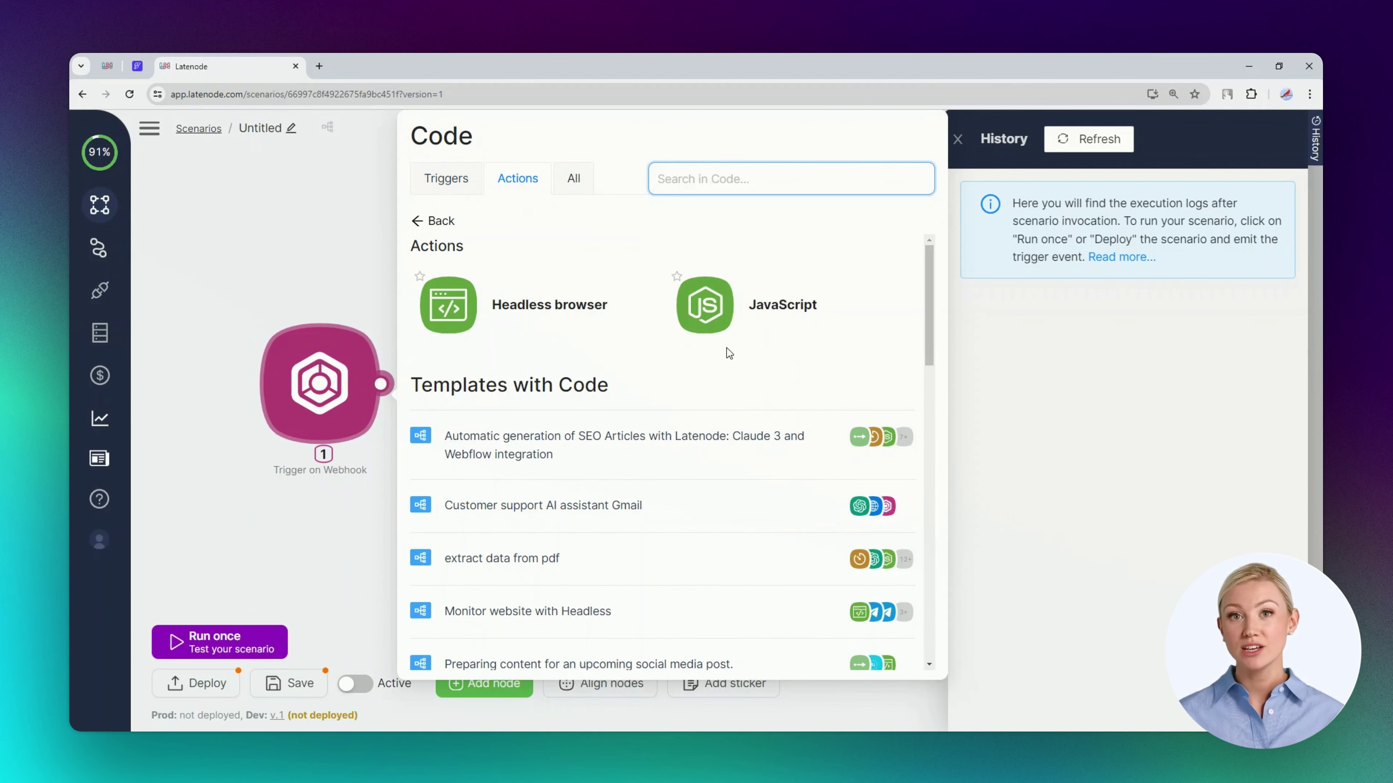
click(702, 303)
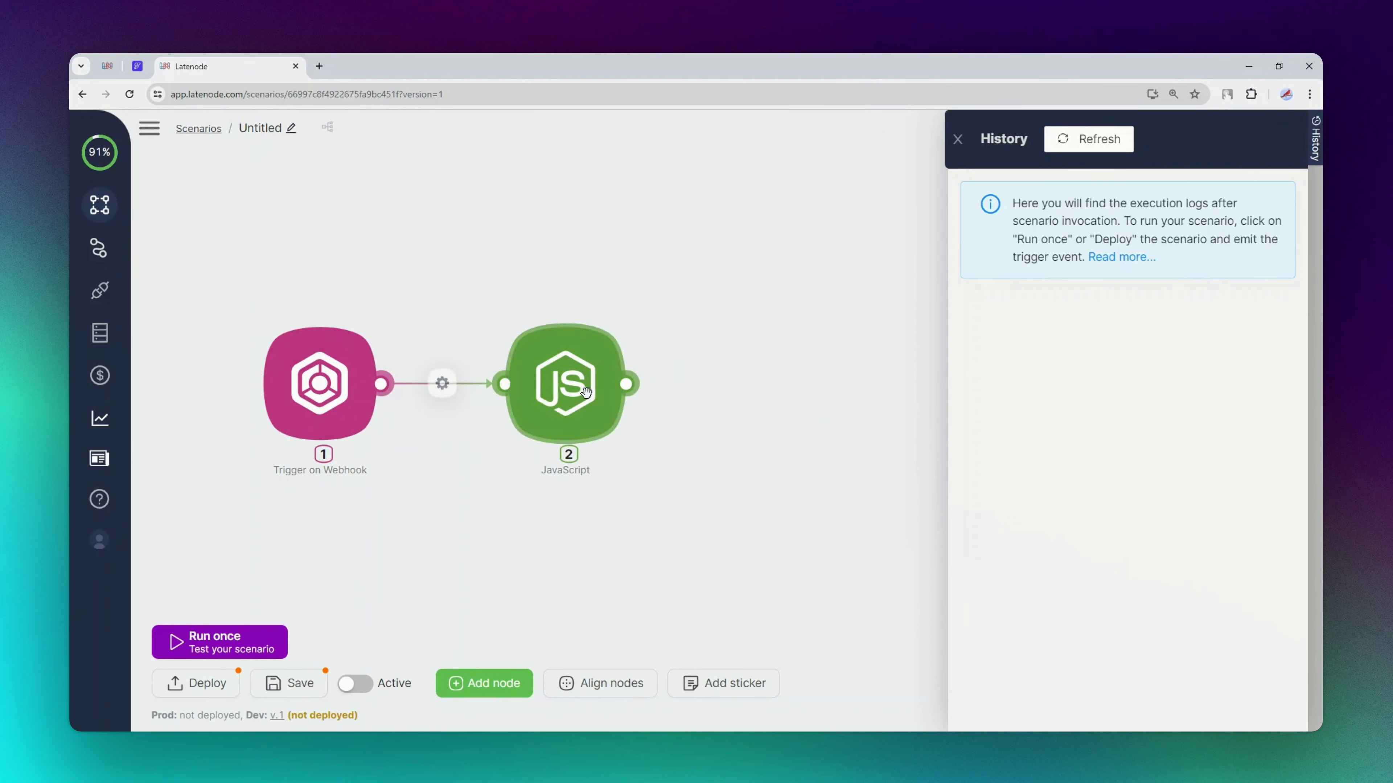
Replace the JavaScript node's code with a script returning random_number, computed with Math.floor and Math.random() * 101, and save the node.
click(607, 394)
click(101, 244)
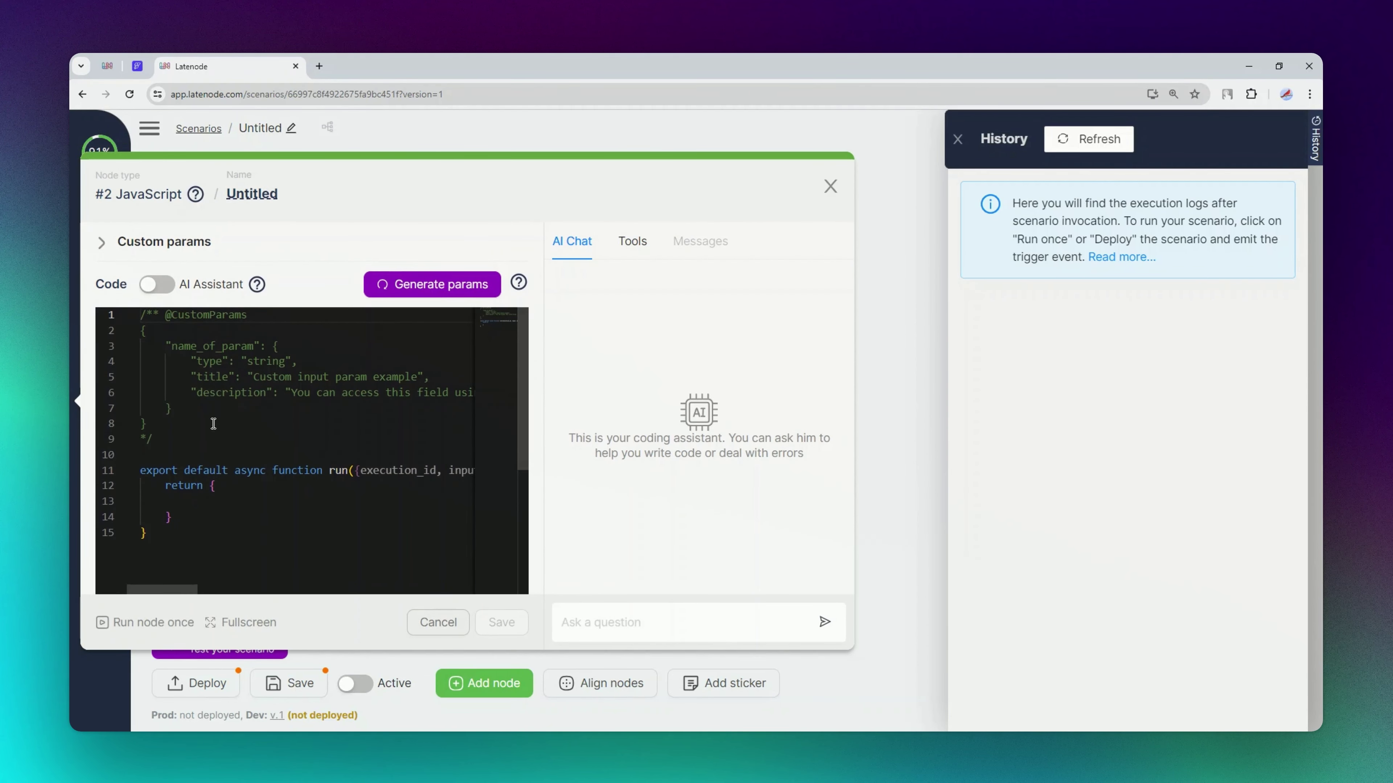
click(190, 495)
key(ctrl+a)
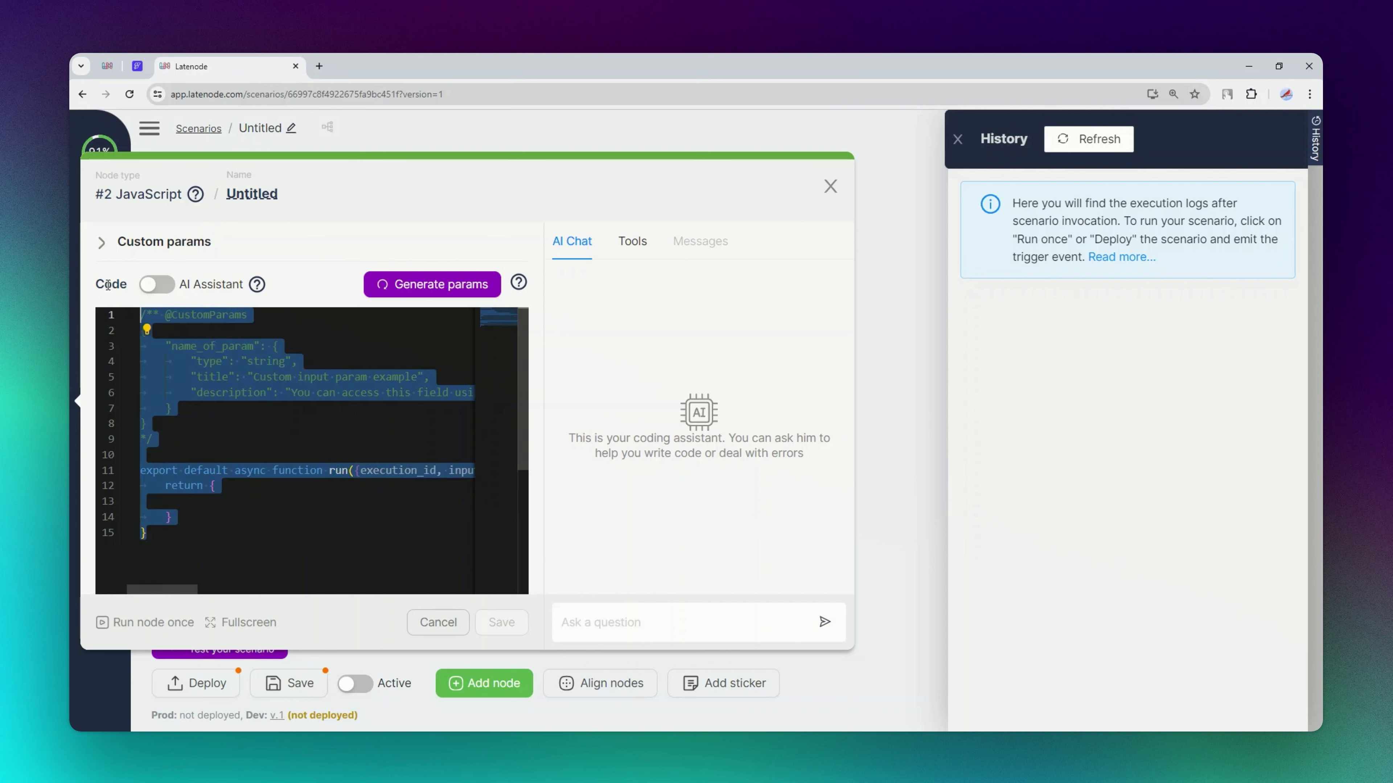
key(ctrl+v)
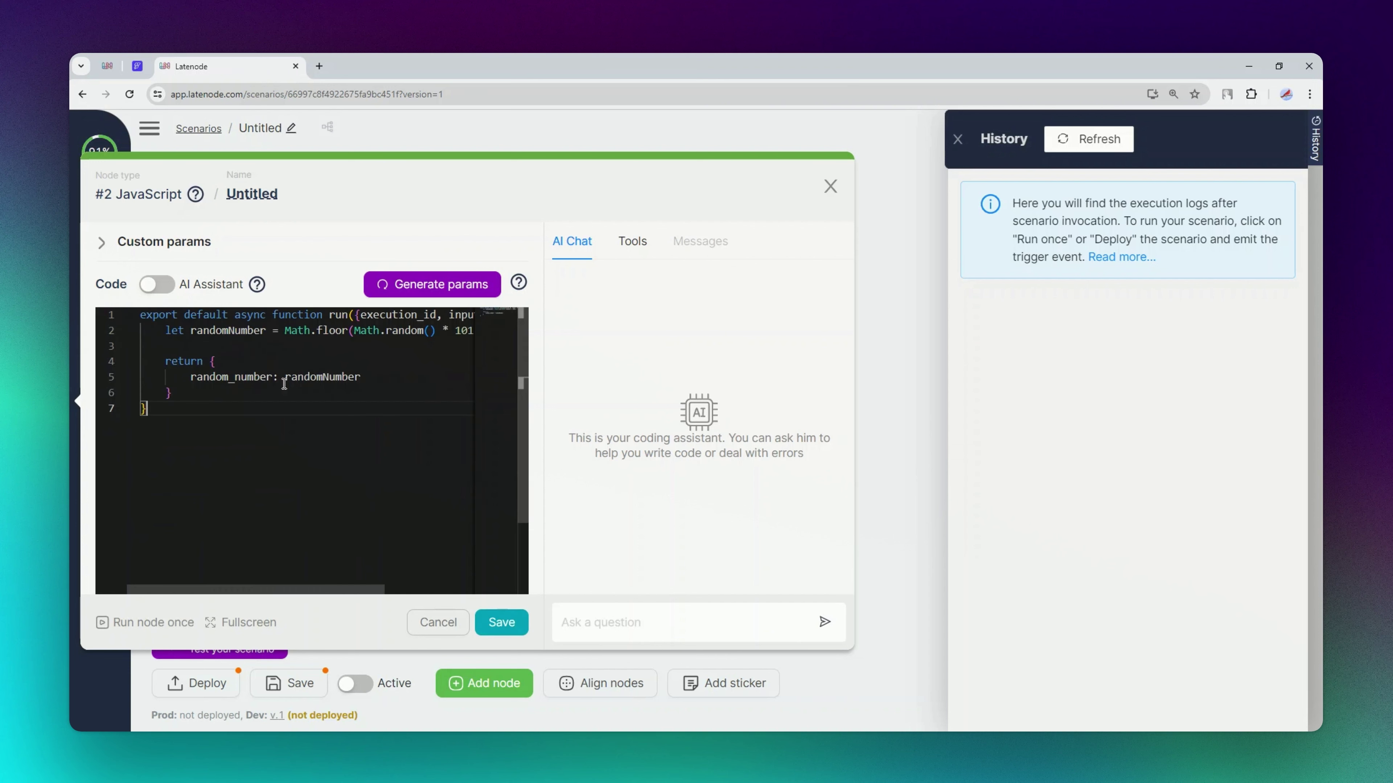
click(501, 622)
Run the JavaScript node once and check the random_number value in its output.
right_click(541, 385)
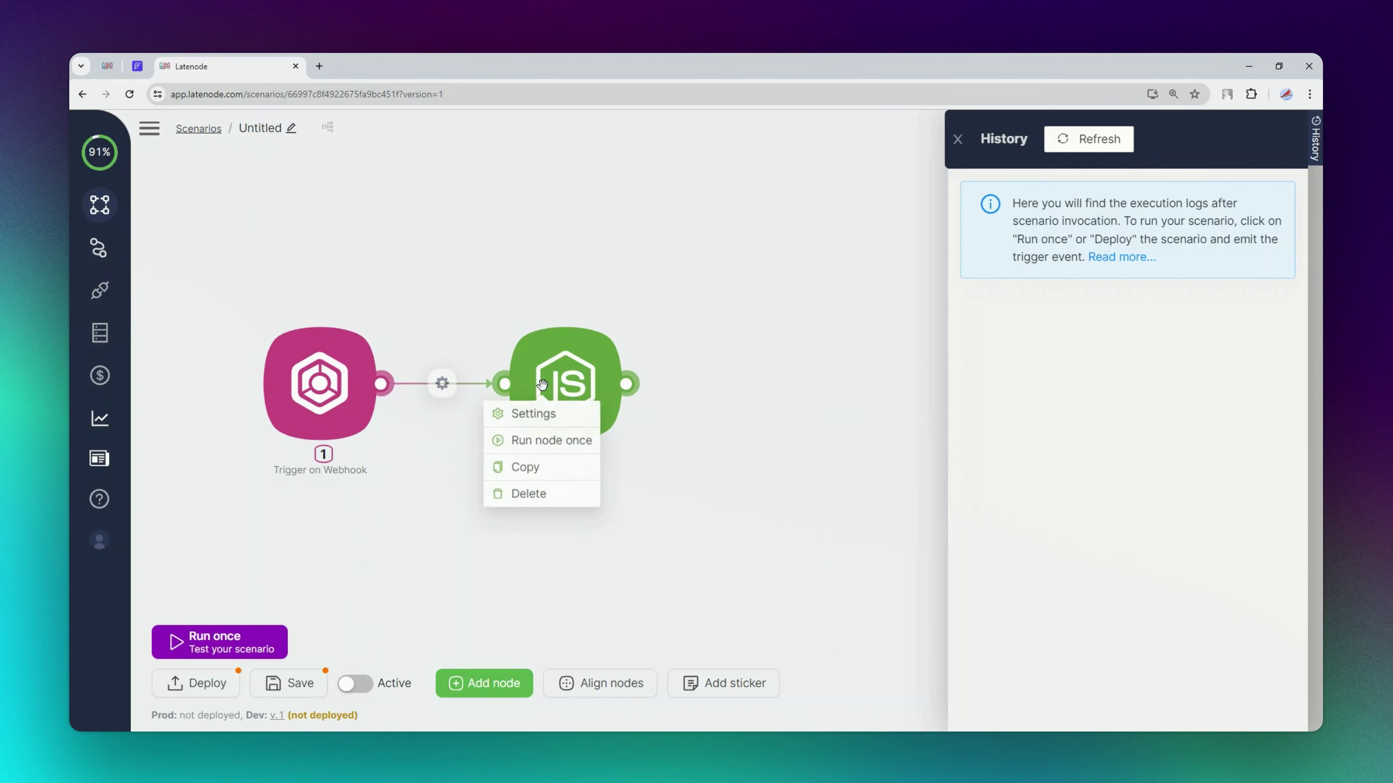
click(552, 441)
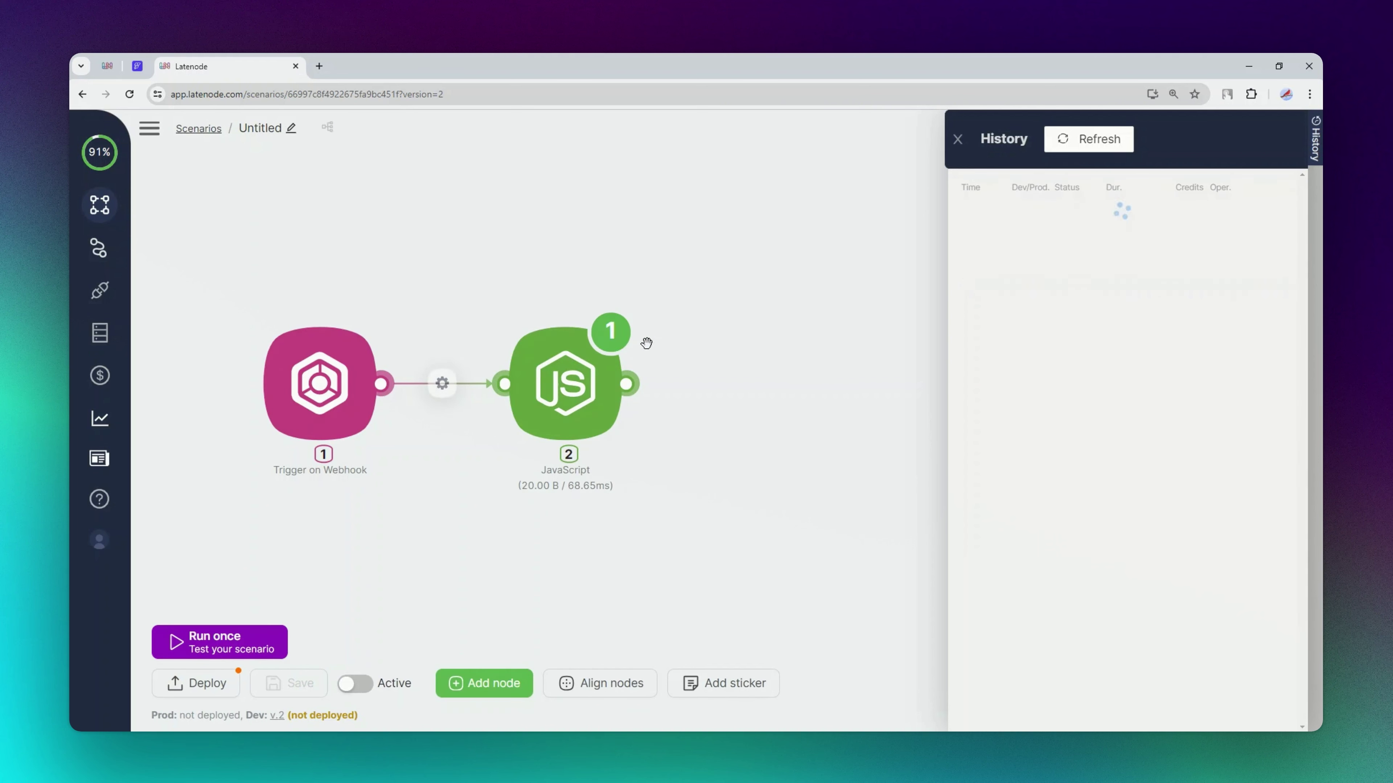
click(611, 331)
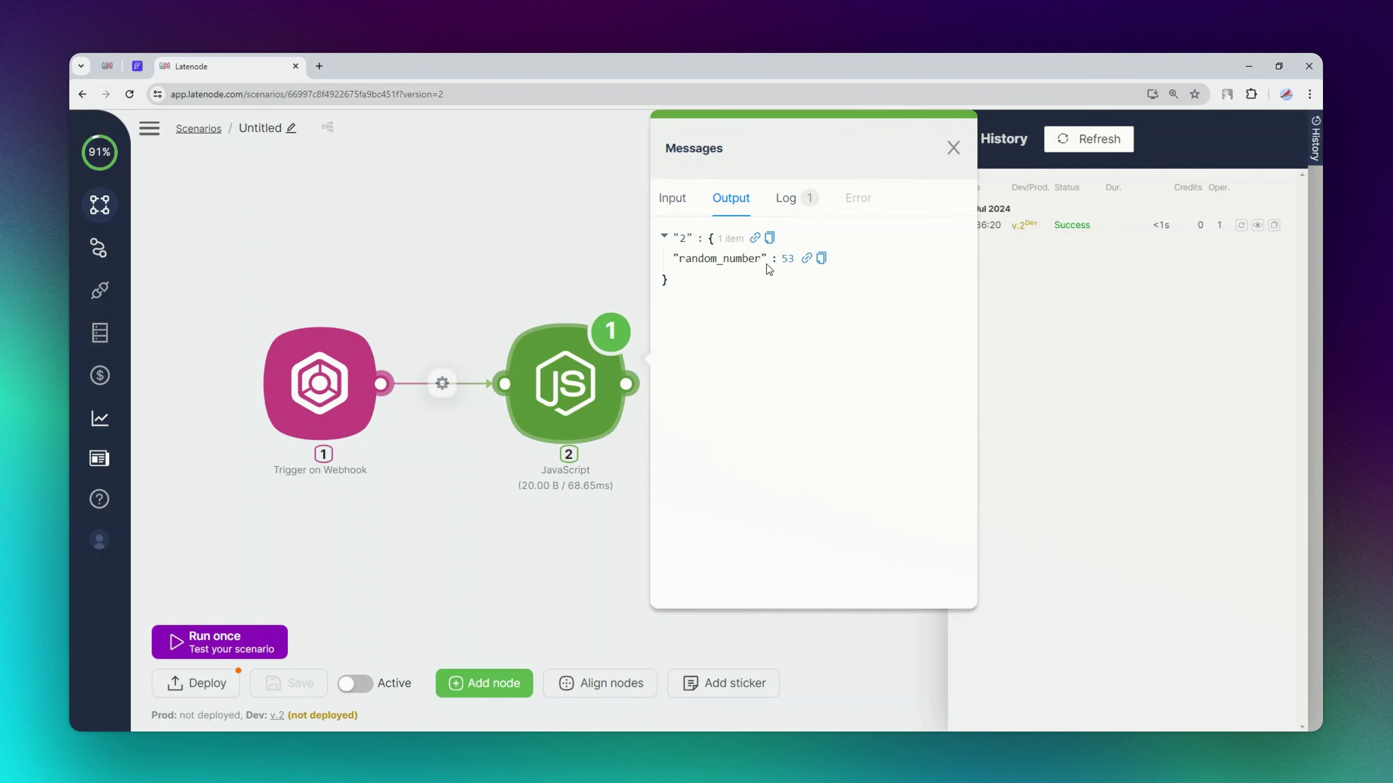
double_click(787, 259)
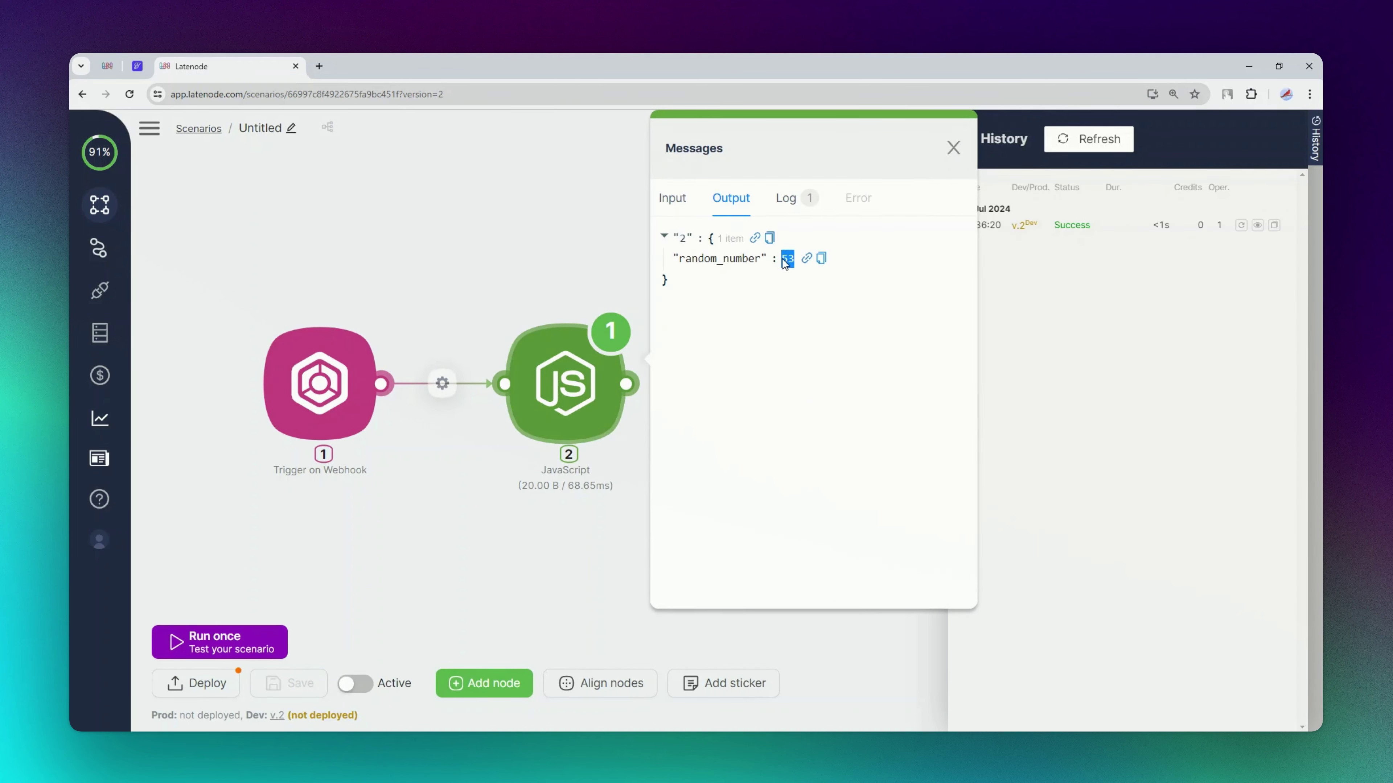
click(630, 493)
Add a Webhook response node after the JavaScript node, with the whole node 2 output ($2) as its body, and save the scenario.
click(628, 384)
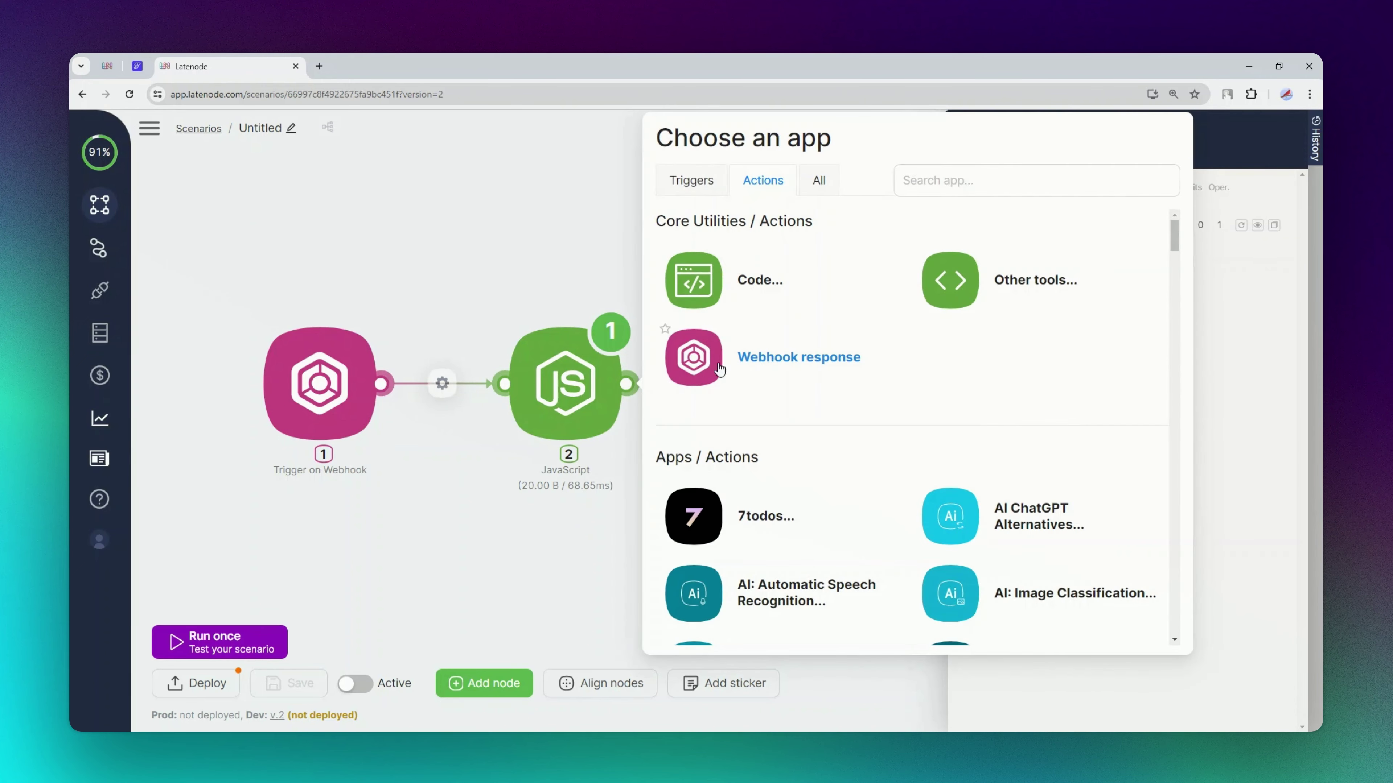
click(778, 359)
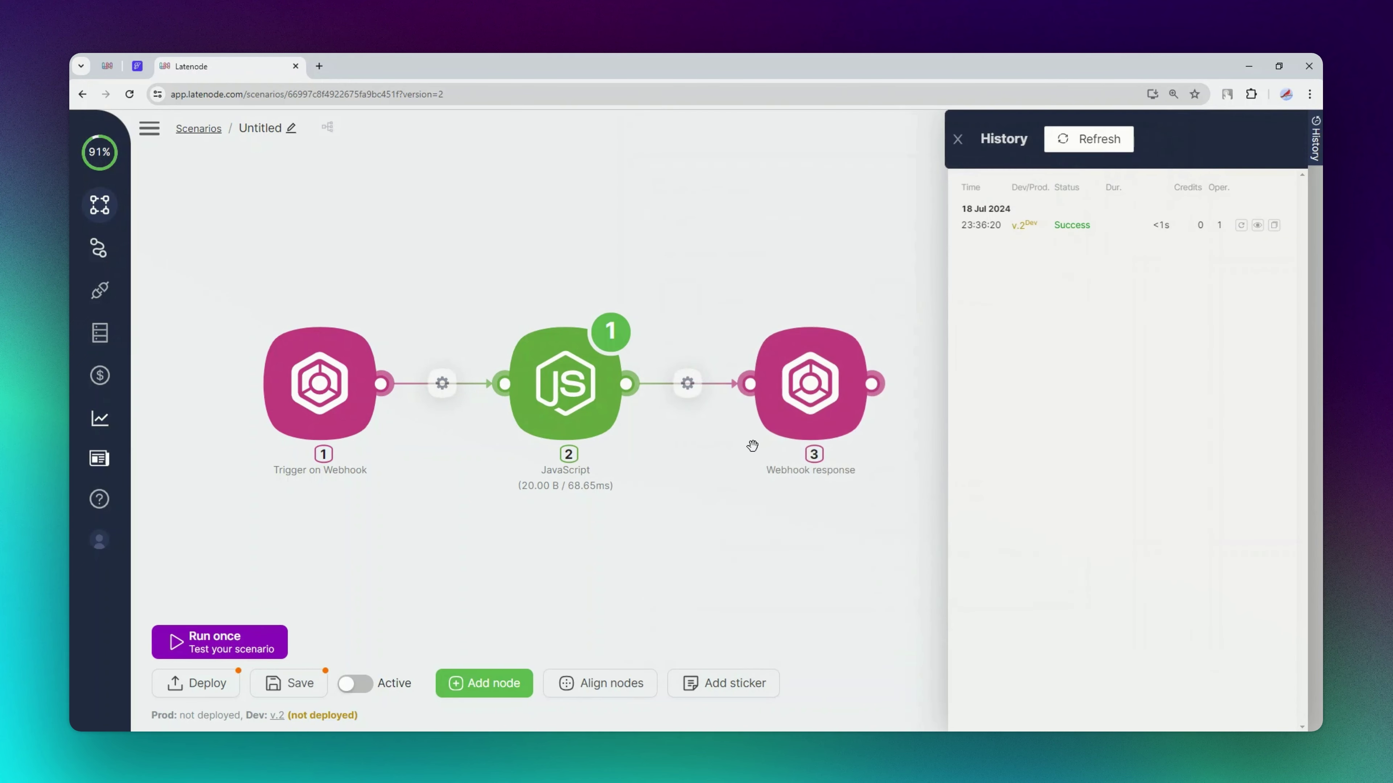
click(803, 404)
click(327, 368)
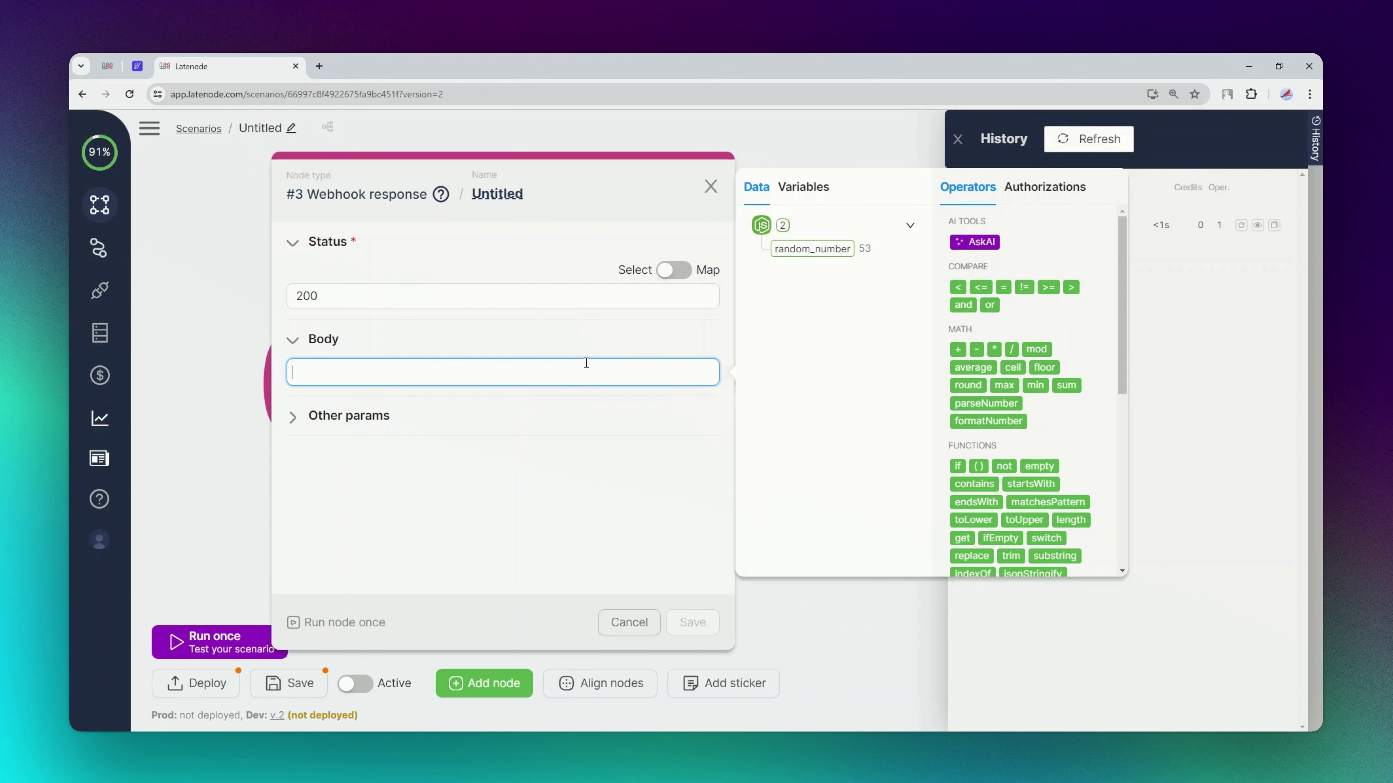
click(782, 225)
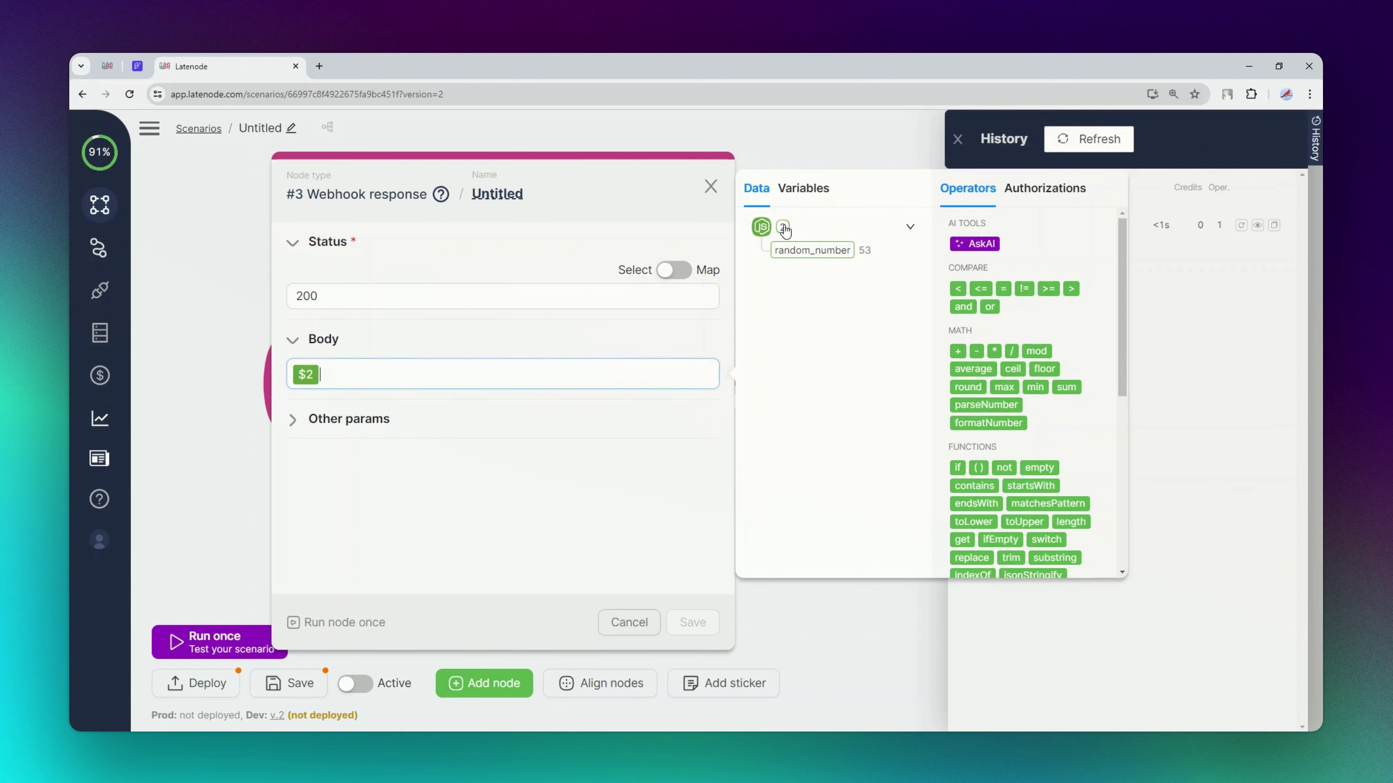
click(555, 567)
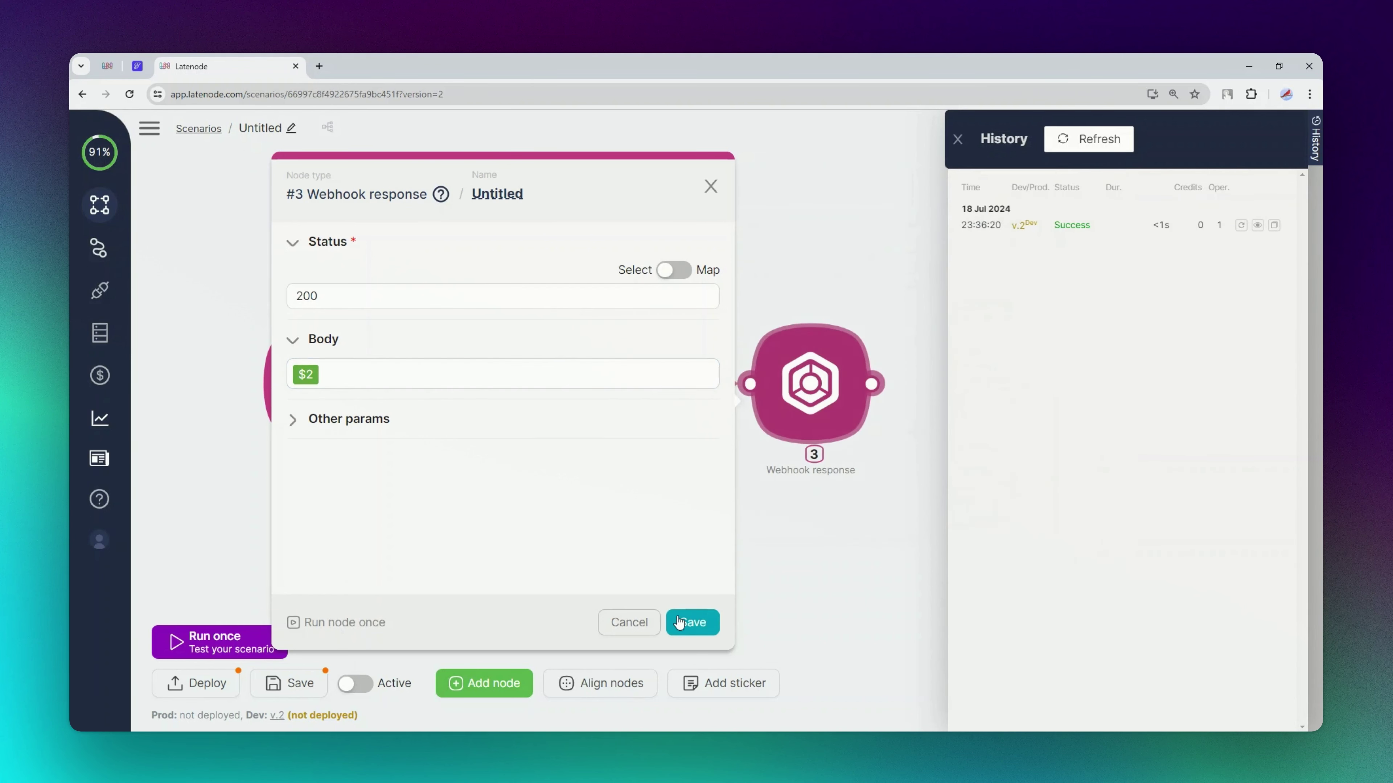
click(693, 622)
click(314, 686)
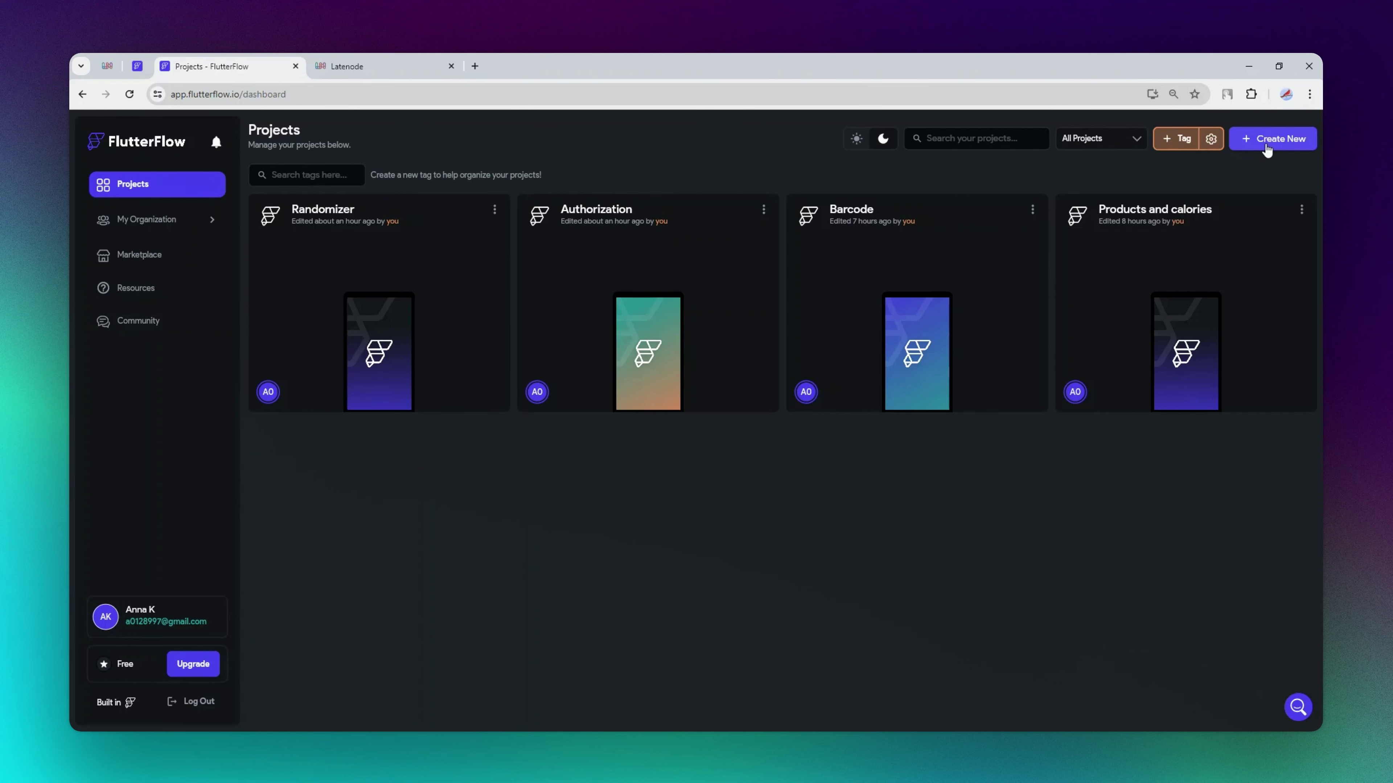
In FlutterFlow, create a blank project named Randomizer.
click(1267, 151)
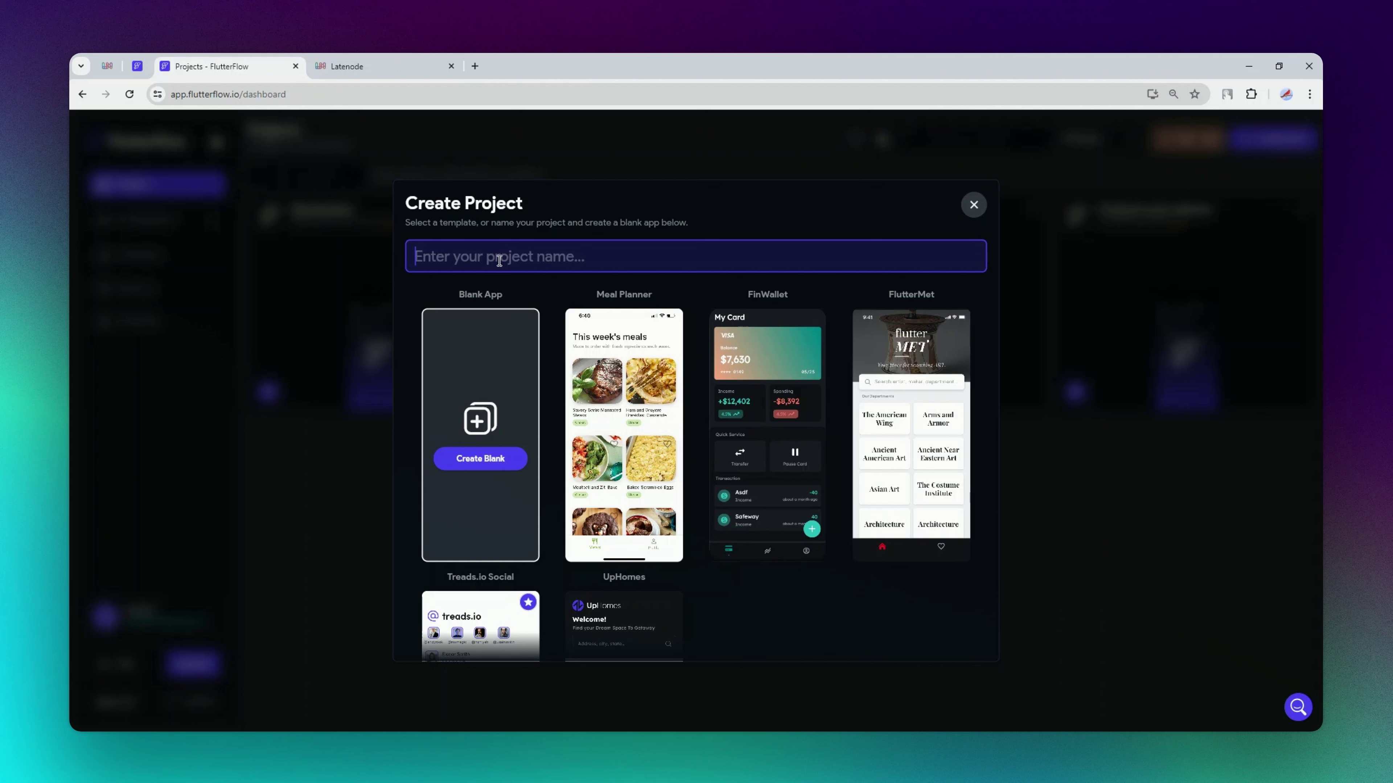
text(Randomizer)
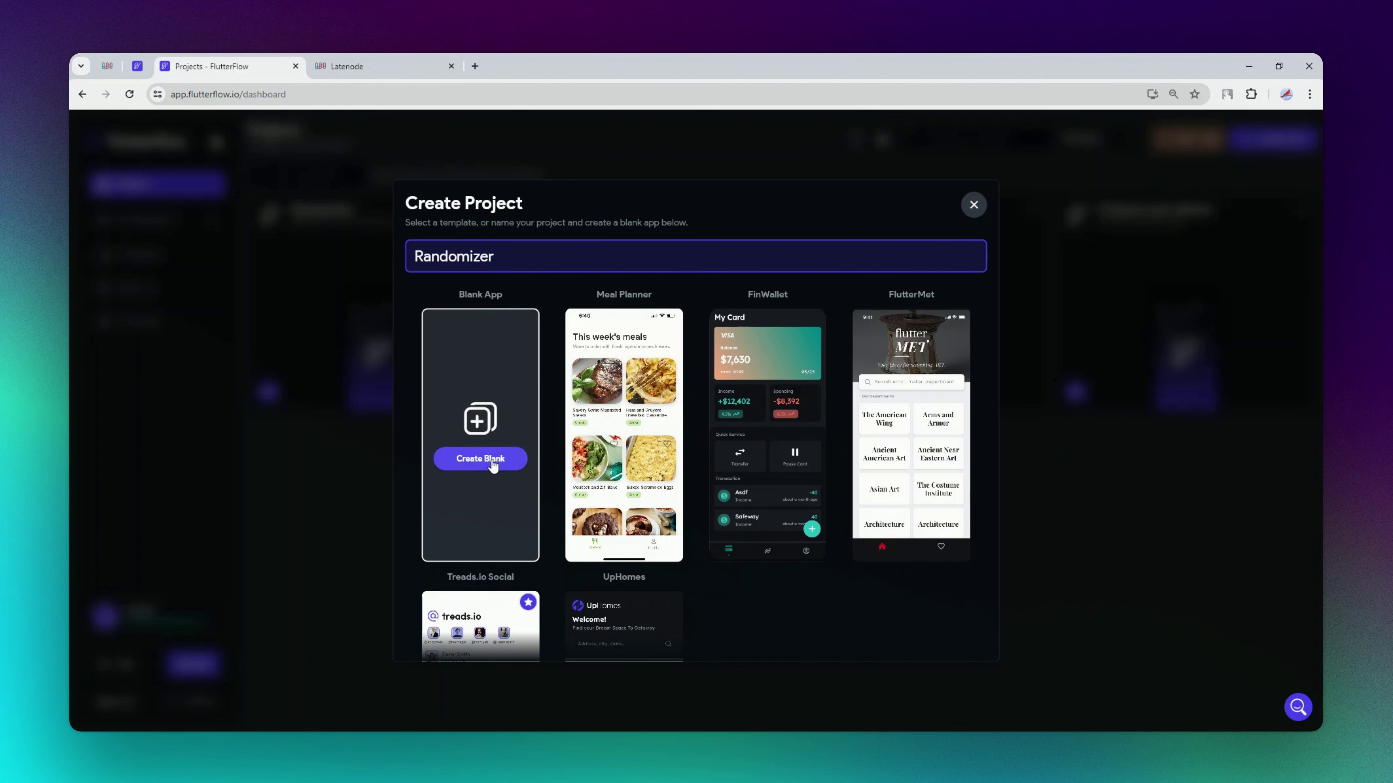
click(492, 461)
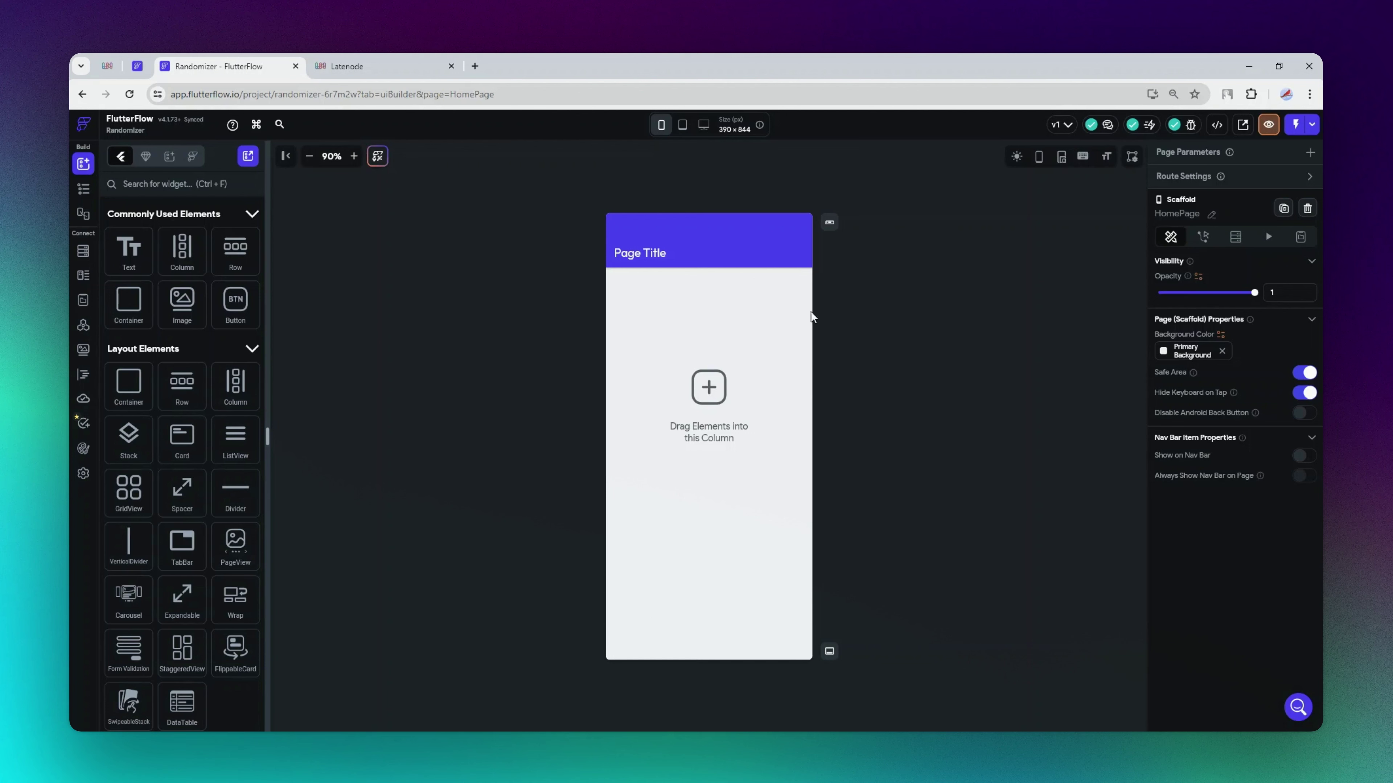
Change the app bar's page title text to "Randomizer".
click(646, 257)
scroll(1234, 439, down, 3)
scroll(1207, 276, up, 3)
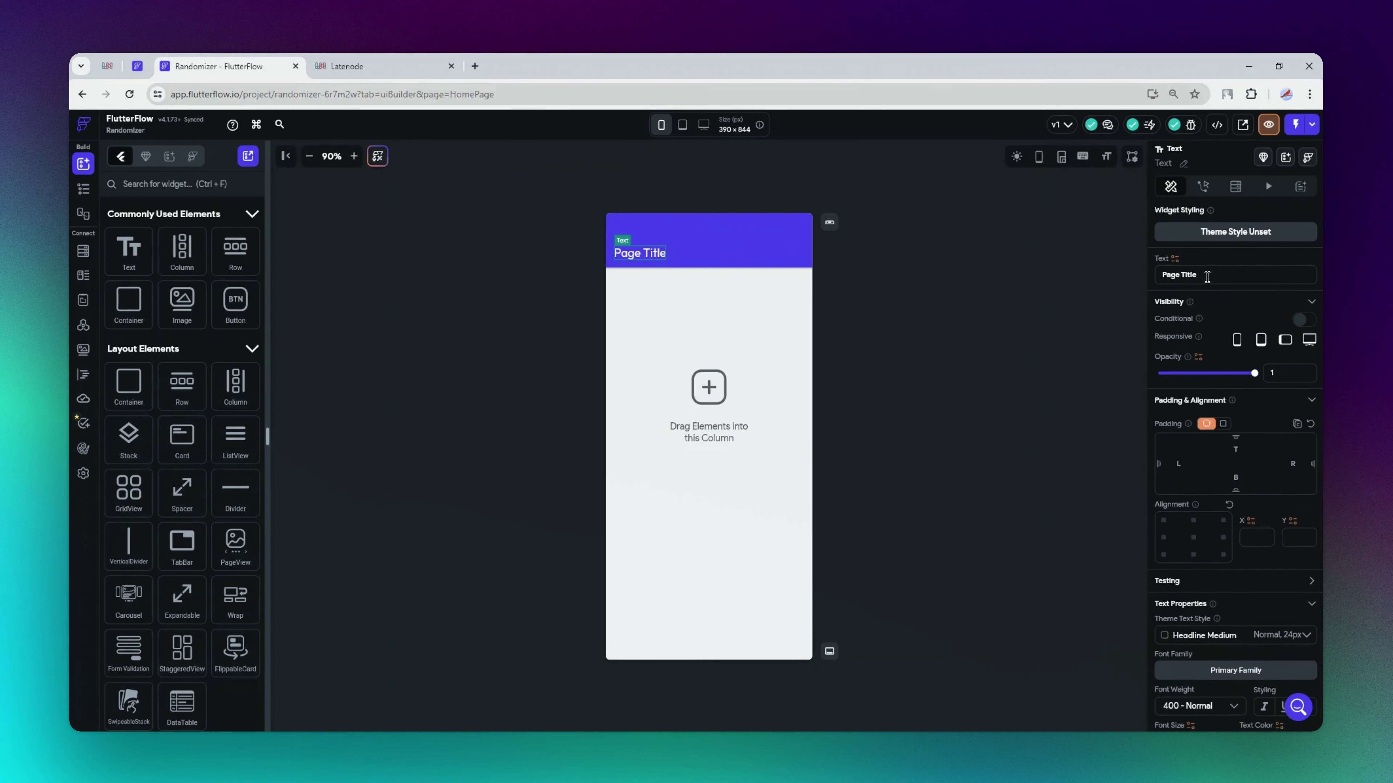
triple_click(1207, 276)
text(Randomizer)
click(715, 519)
Add a TextField and a Button to the HomePage's column.
click(83, 188)
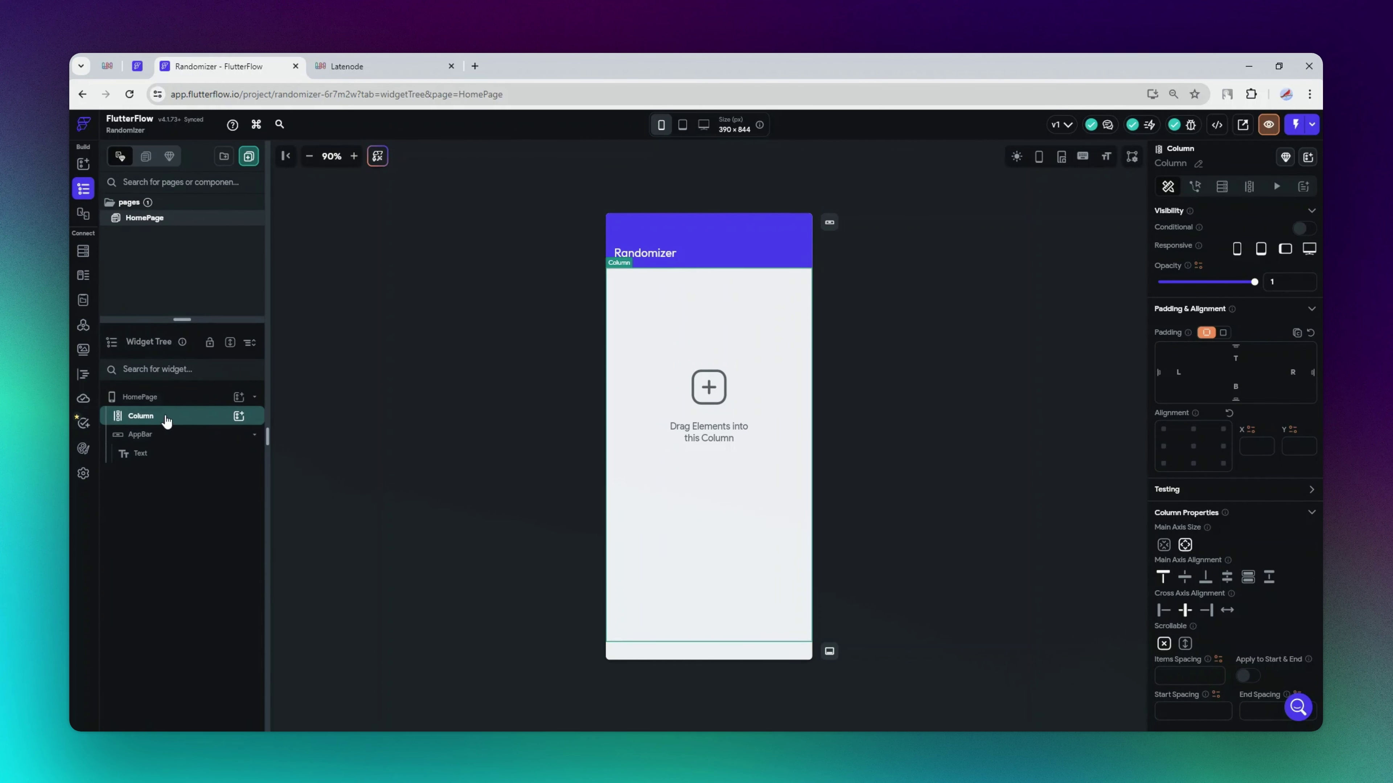
click(238, 416)
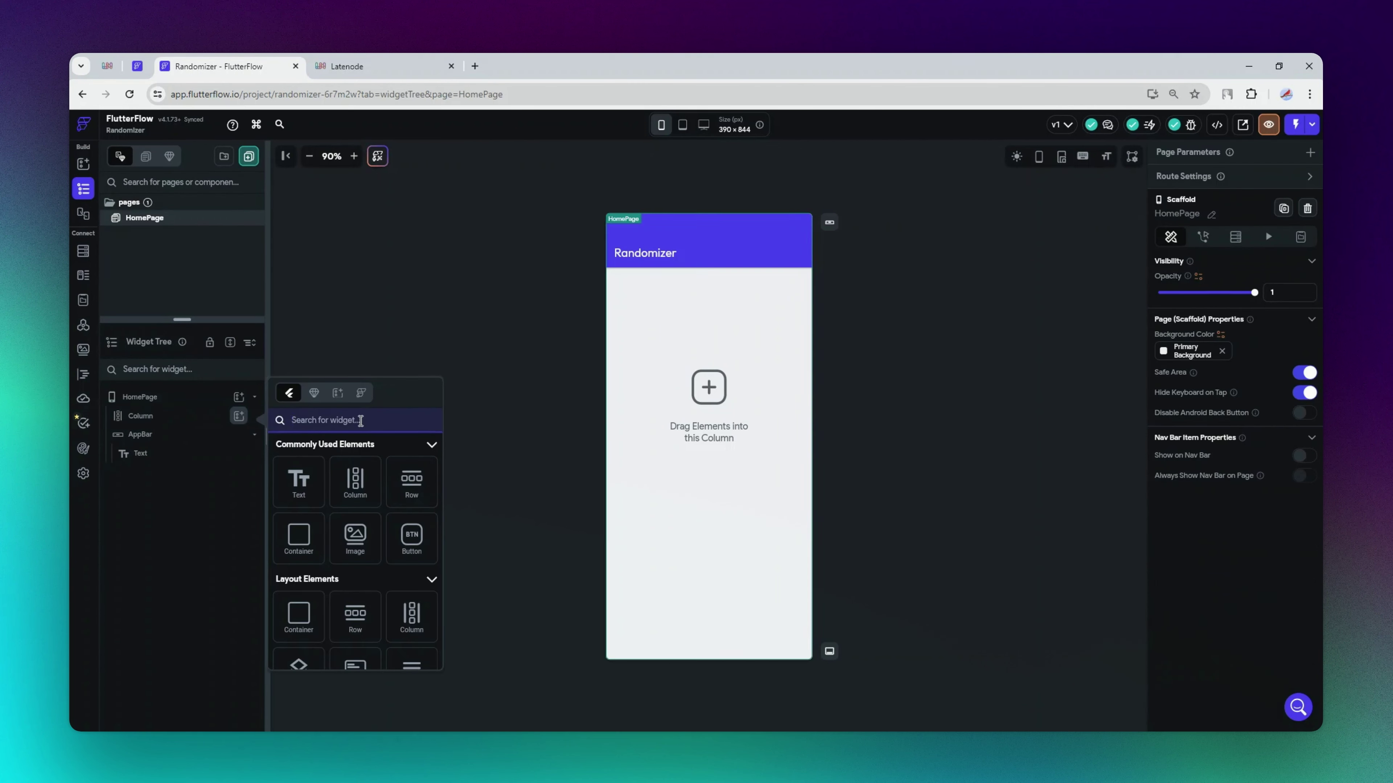
text(fie)
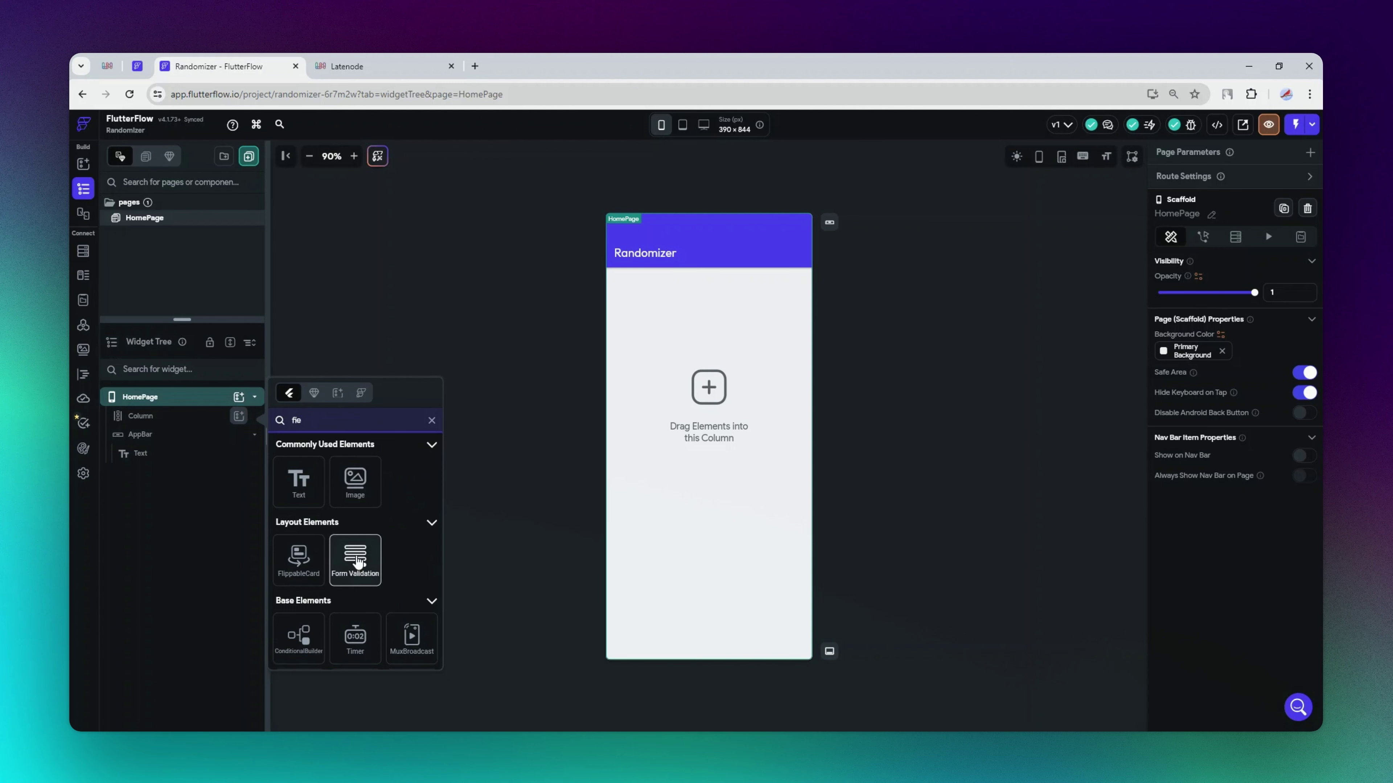
text(ld)
click(296, 580)
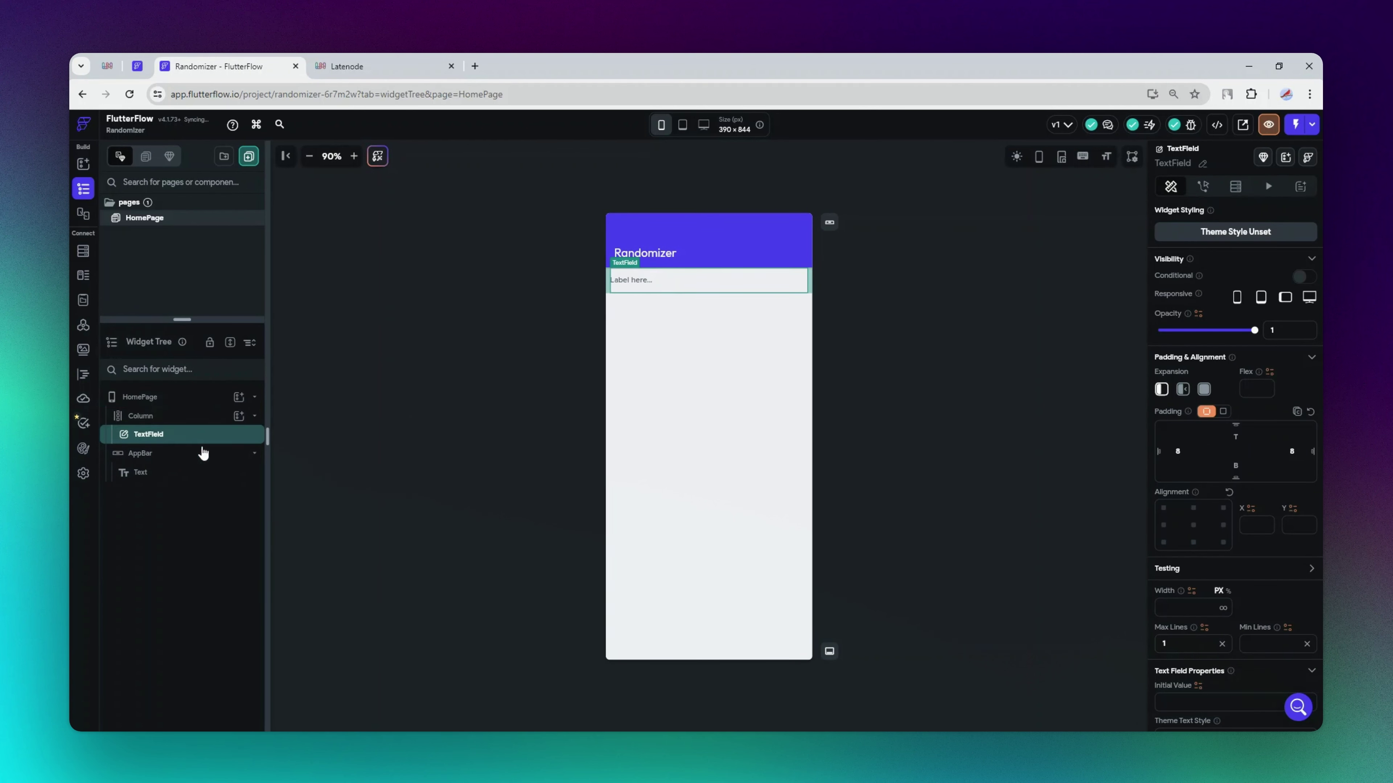
click(238, 416)
click(412, 537)
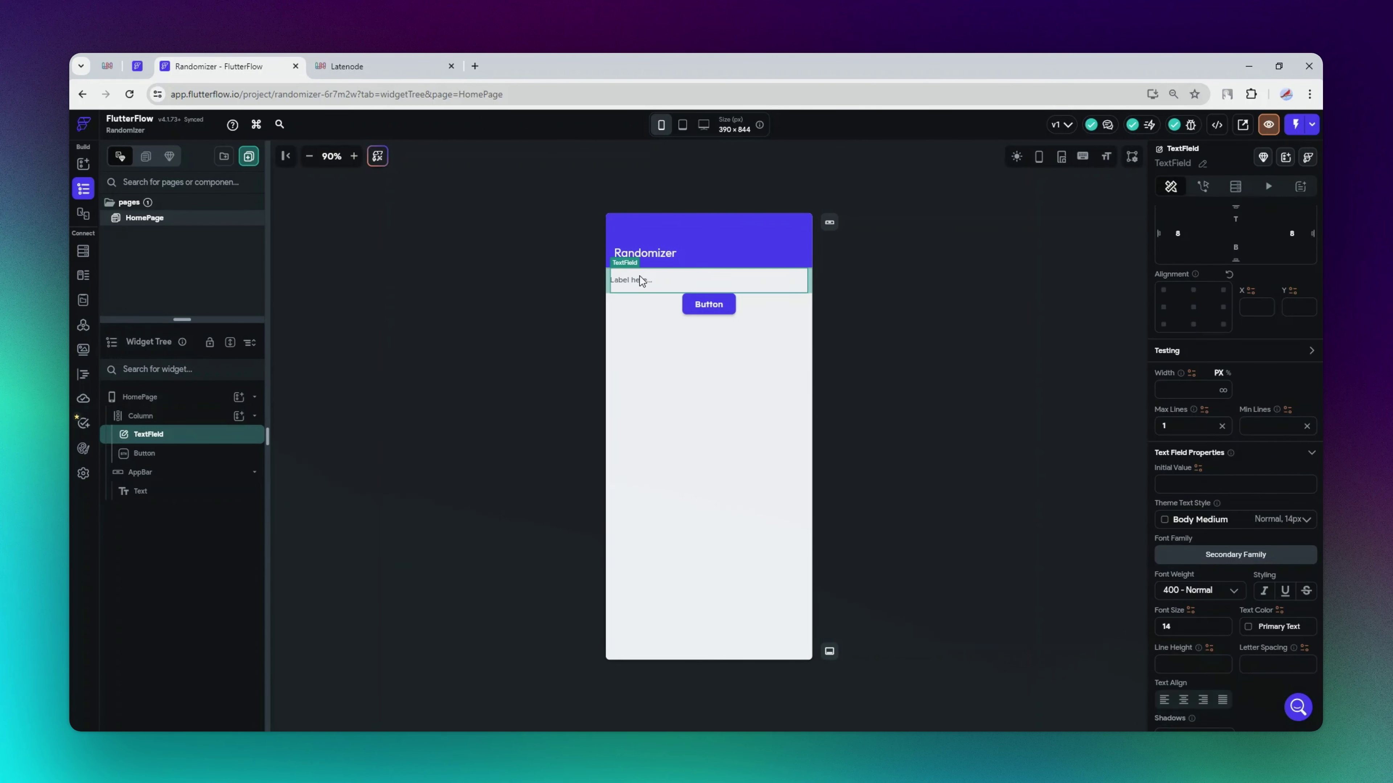
Clear the label text of the TextField.
scroll(1276, 452, down, 5)
drag(1220, 500, 1014, 506)
key(BackSpace)
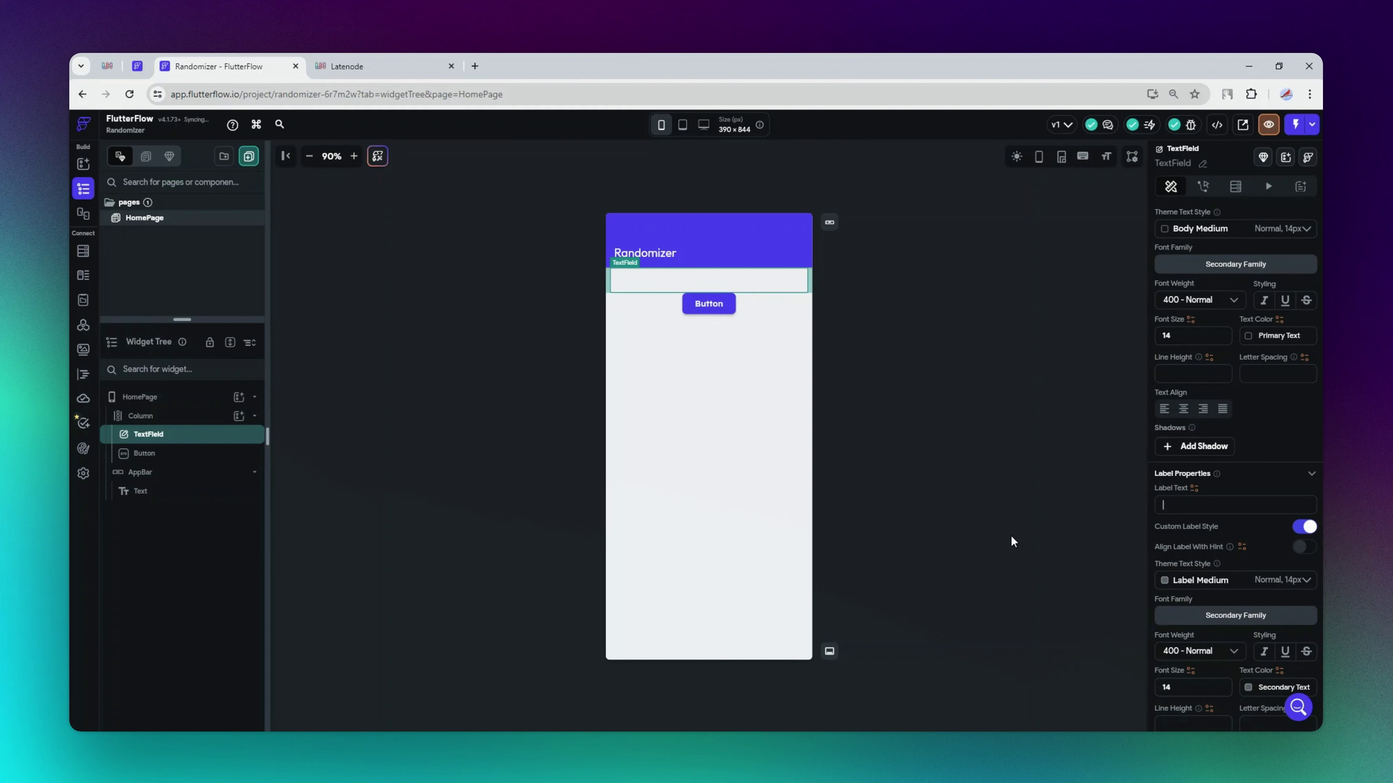
Set the button's text to "Generate".
click(717, 310)
scroll(1192, 366, down, 2)
scroll(1205, 443, up, 6)
double_click(1179, 347)
text(G)
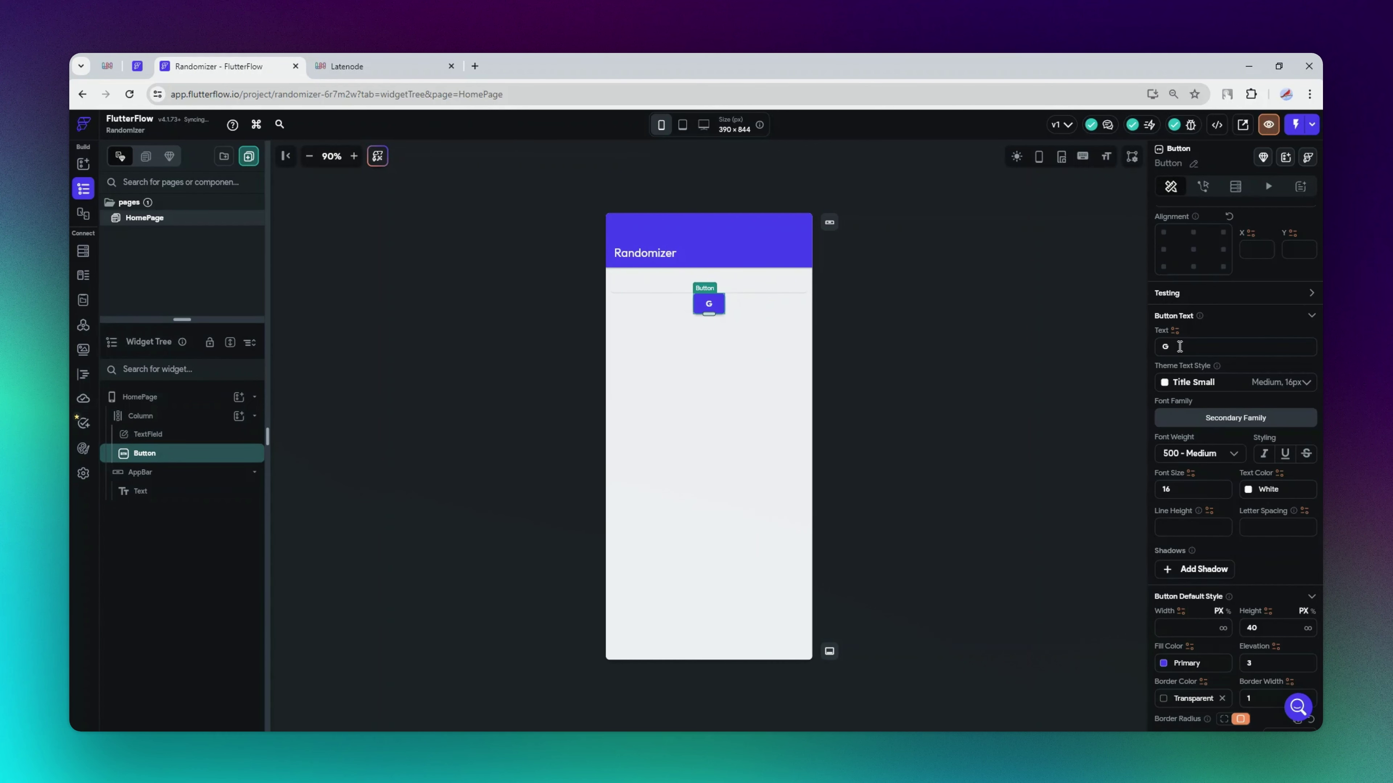
text(enerate)
click(755, 379)
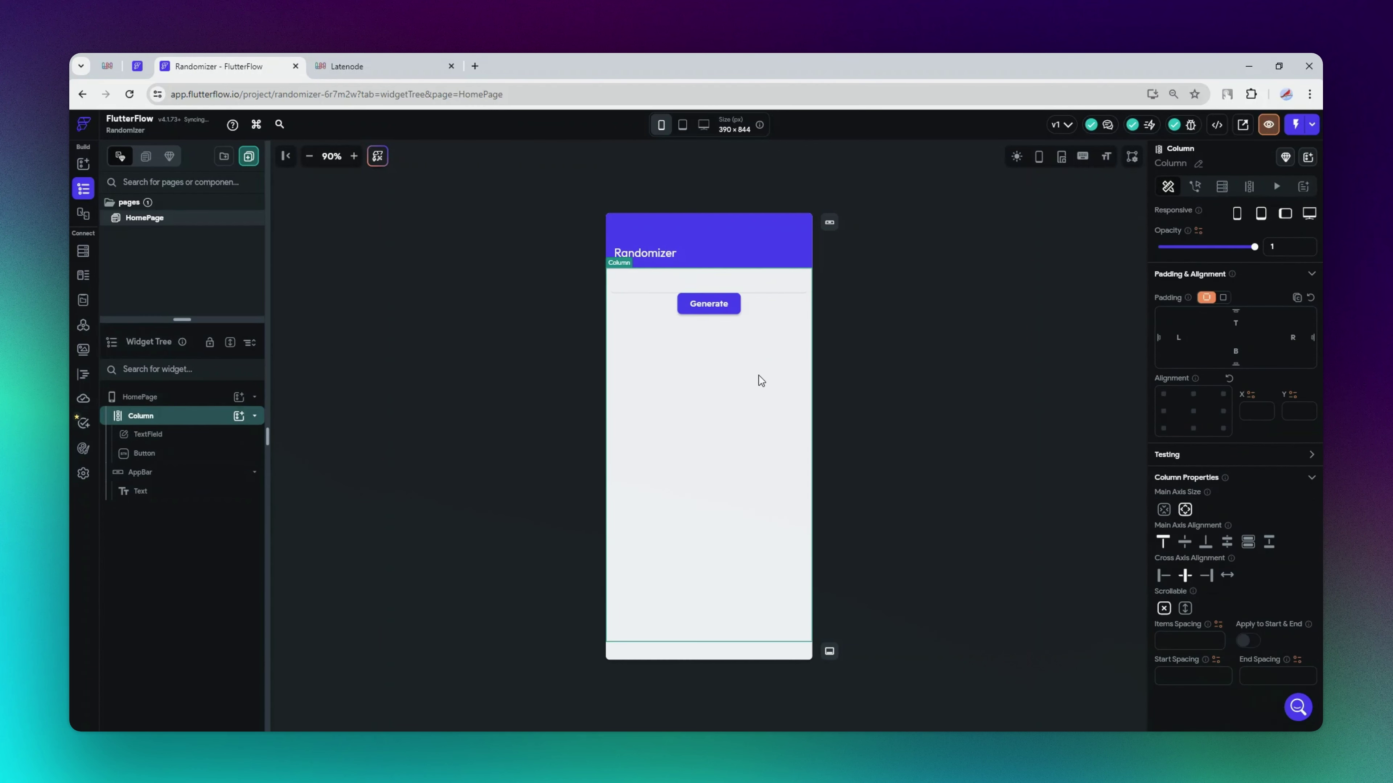
Center the column's contents along its main axis, and give the TextField a width of 50 px and centered alignment.
click(744, 286)
click(165, 416)
click(1183, 543)
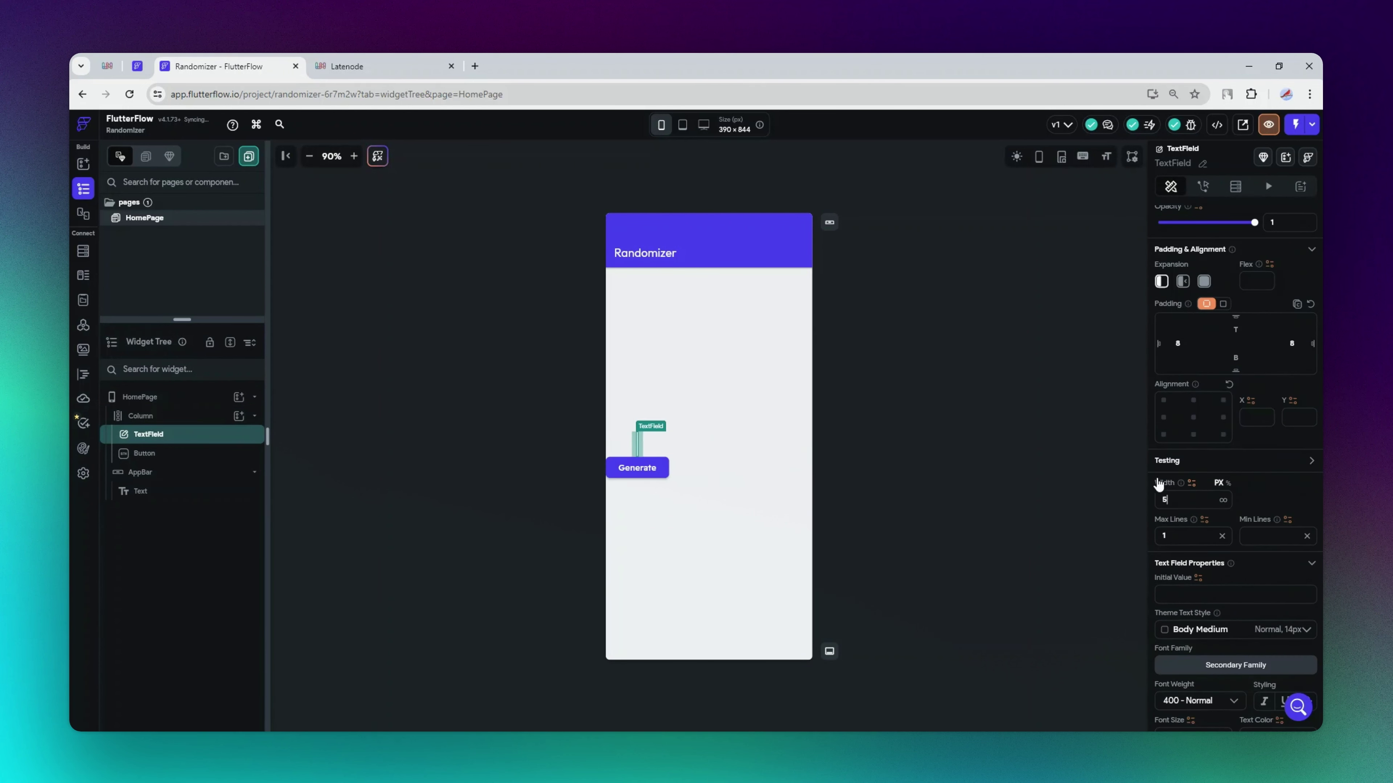
click(1193, 420)
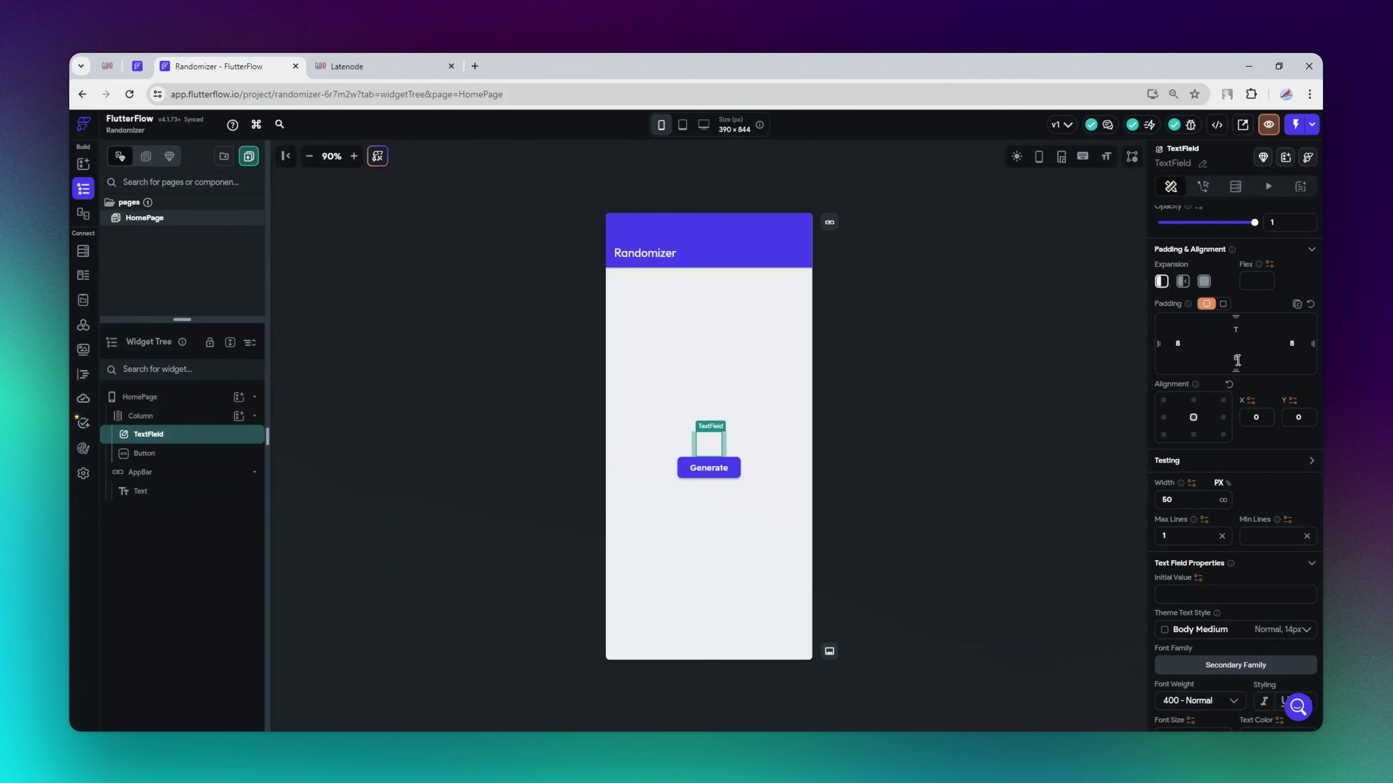
click(652, 565)
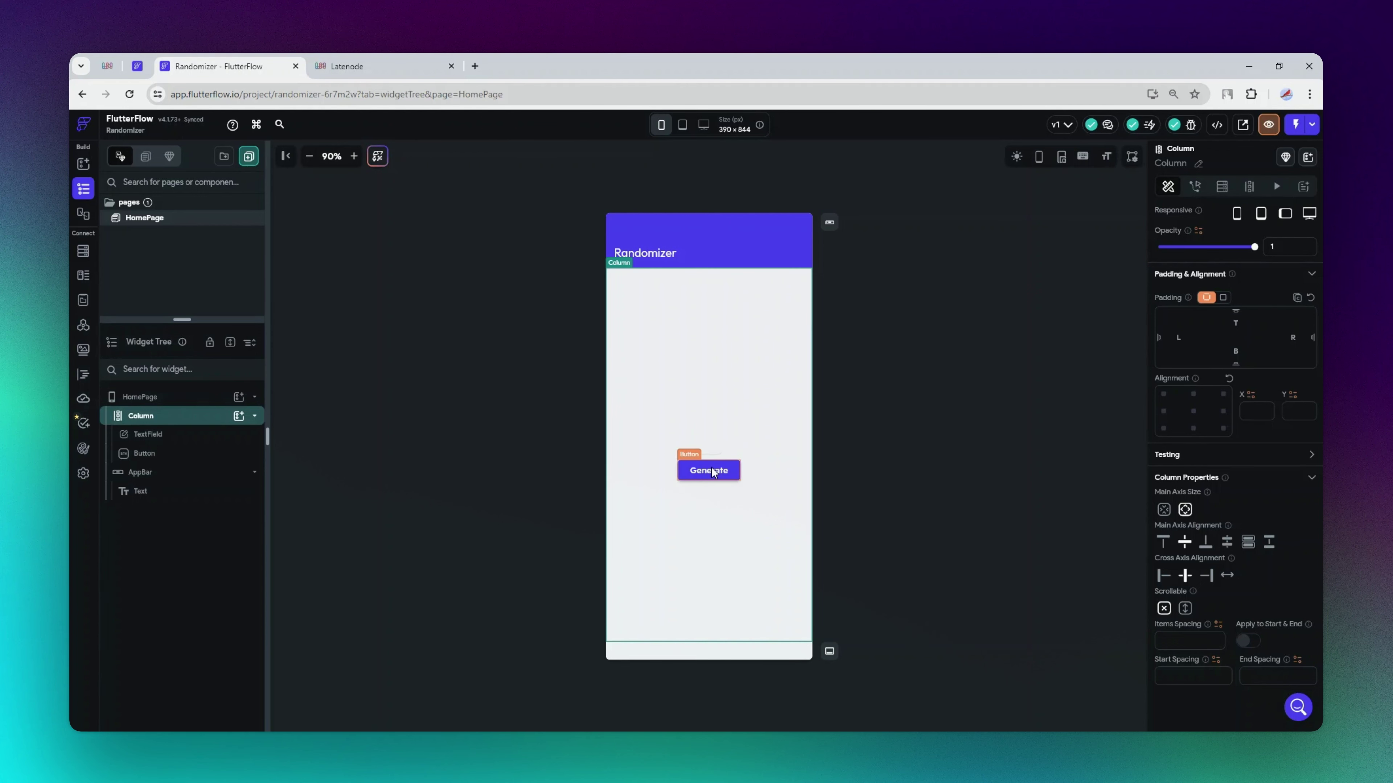
Create a new API call using the GET method and name it "number".
click(84, 325)
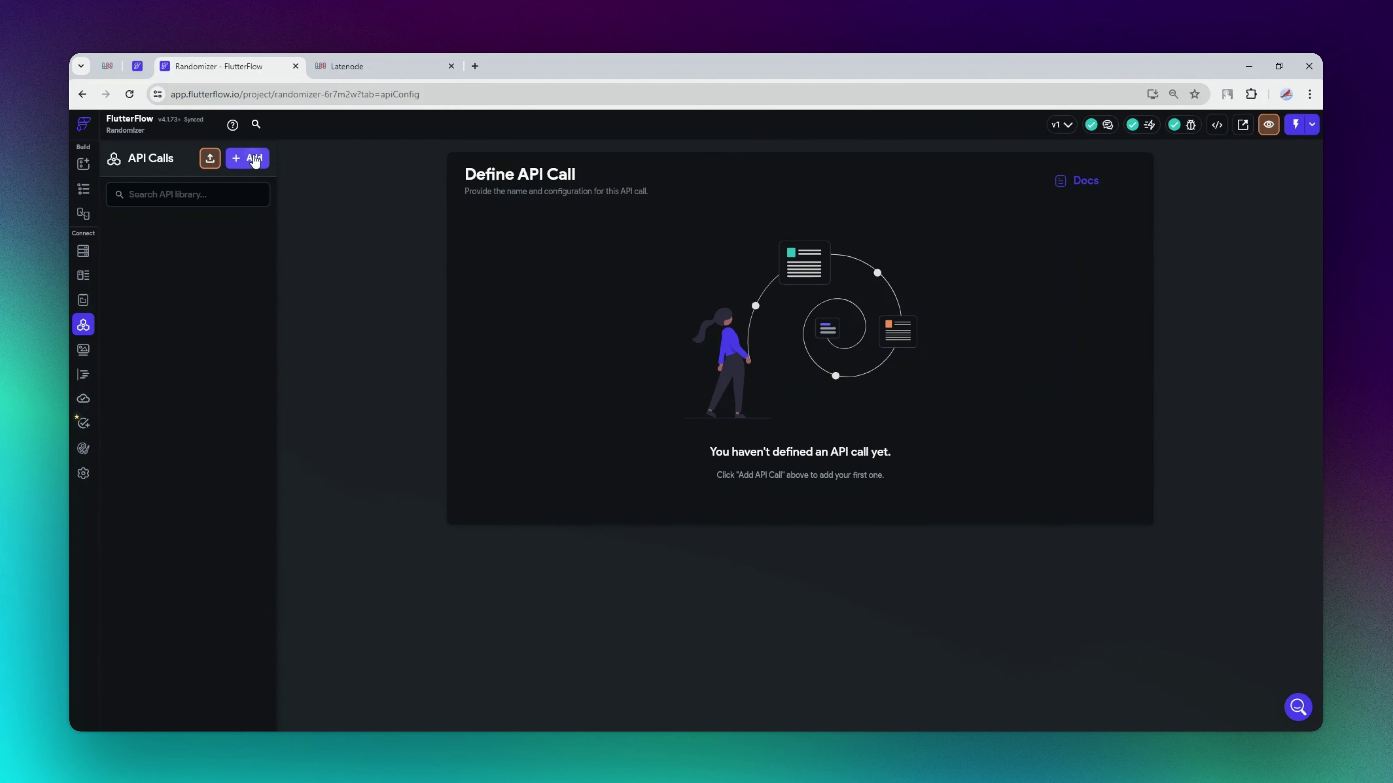
click(254, 160)
click(210, 213)
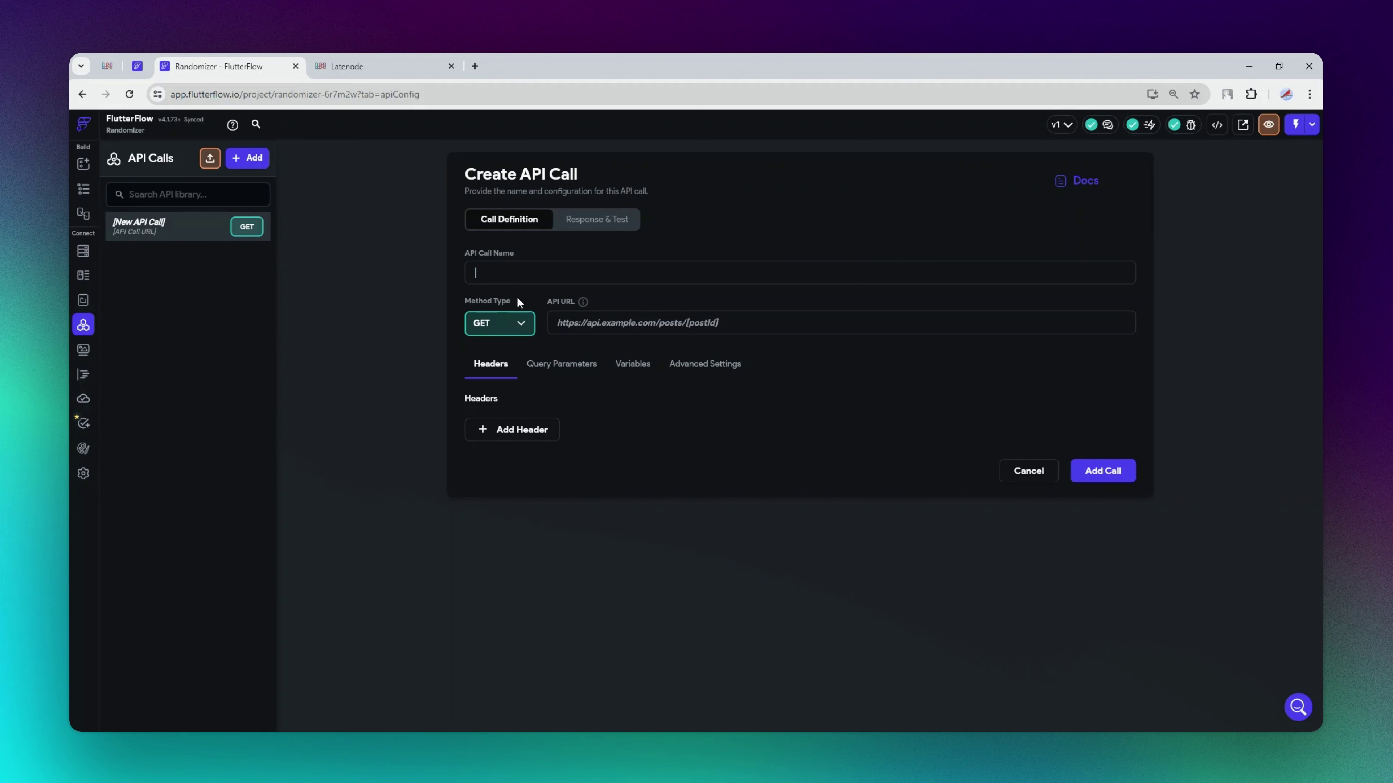
click(515, 269)
text(Nu)
key(BackSpace)
key(BackSpace)
text(number)
Copy the development URL of the webhook trigger in Latenode, use it as the API URL in FlutterFlow, and add the call.
click(376, 60)
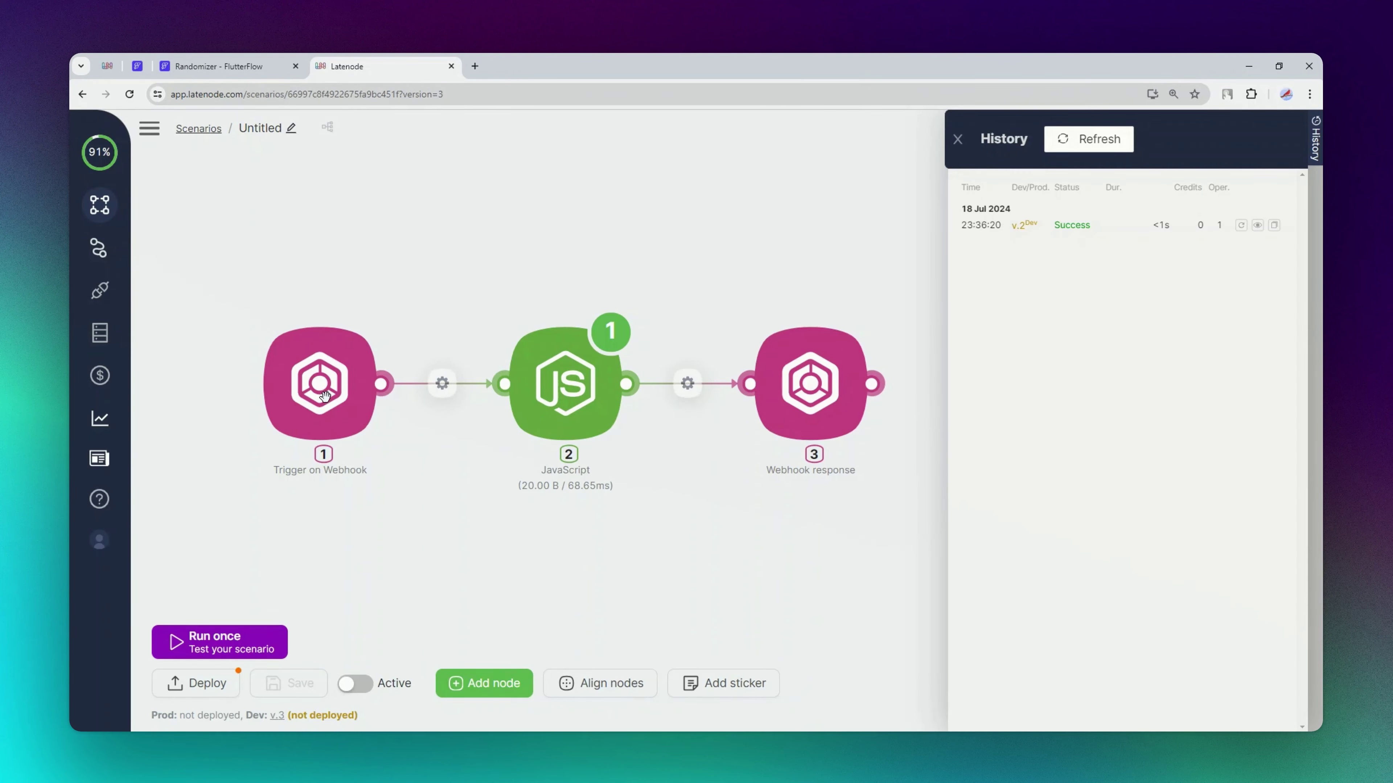
click(338, 396)
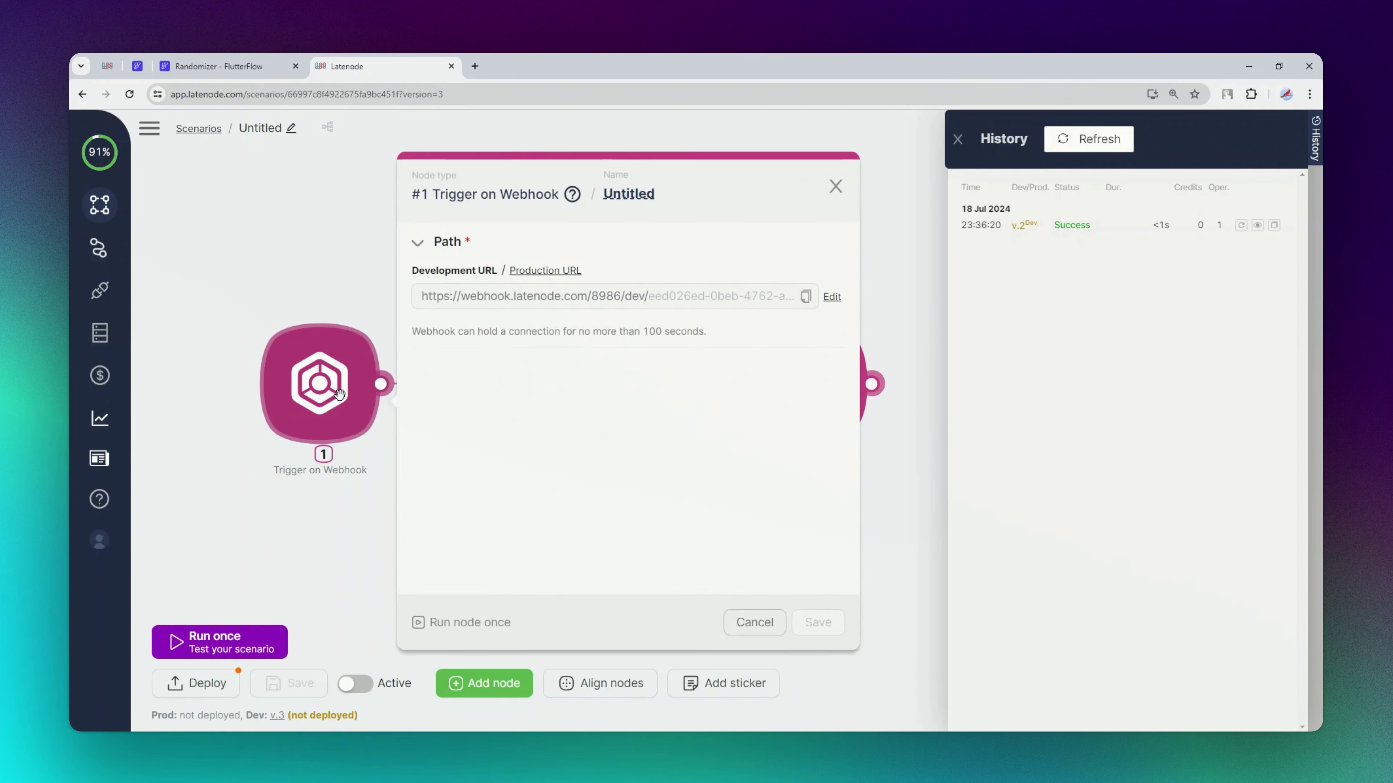
click(805, 296)
click(230, 66)
click(654, 328)
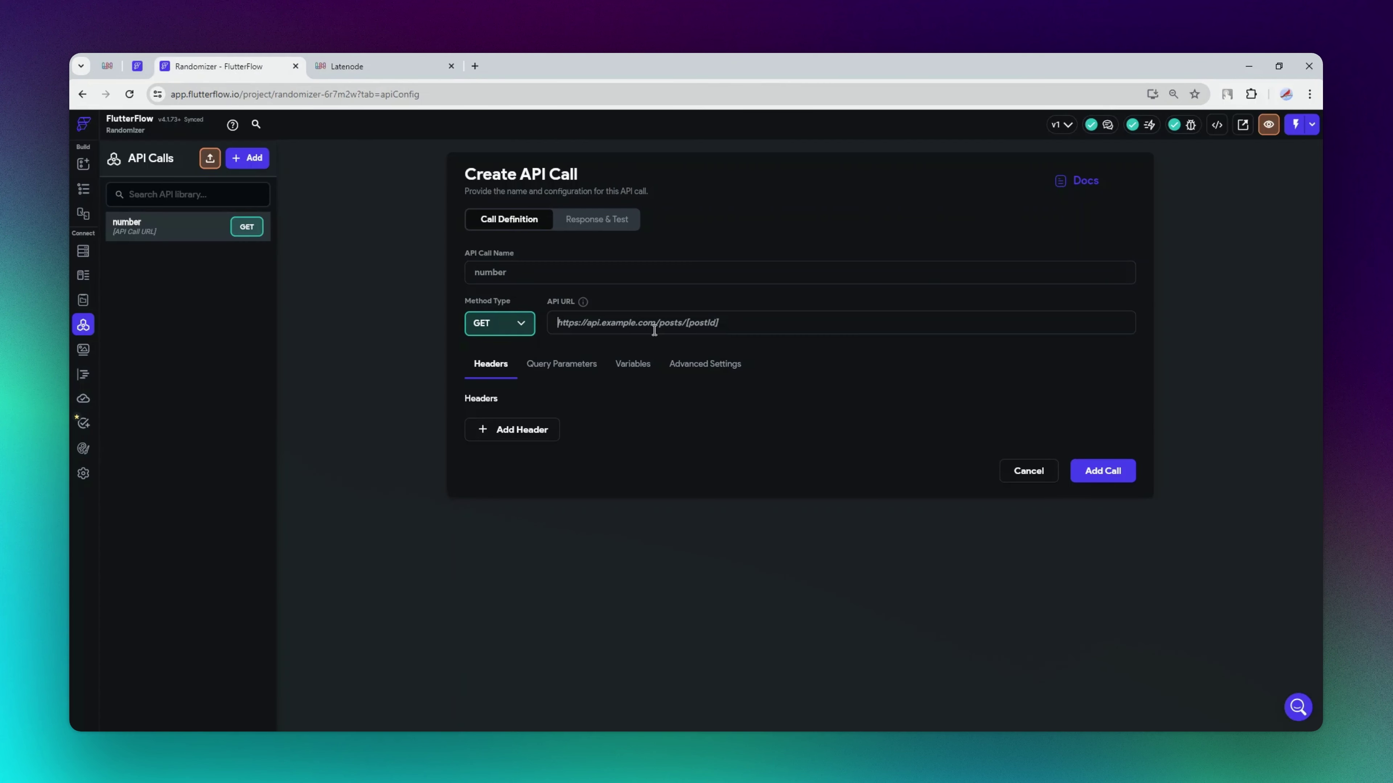
key(ctrl+v)
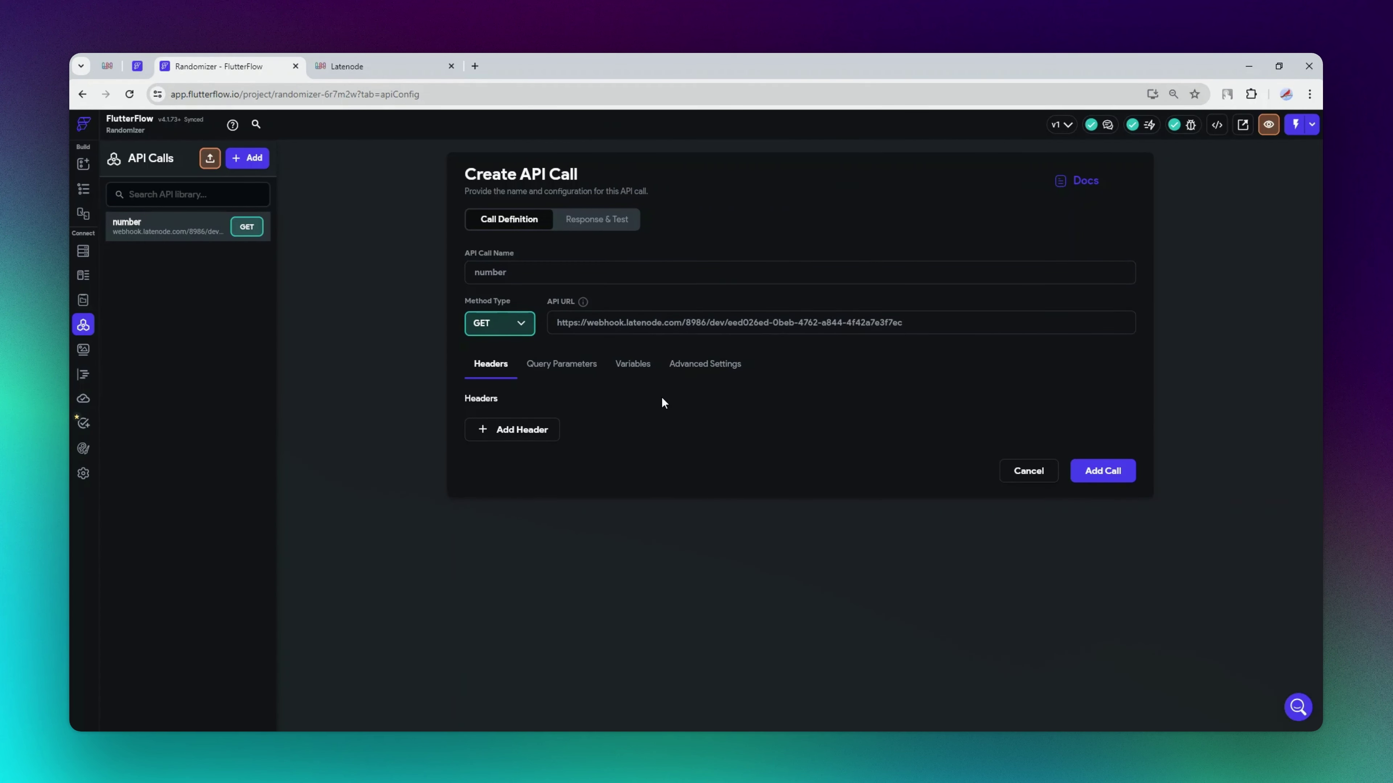
click(1124, 472)
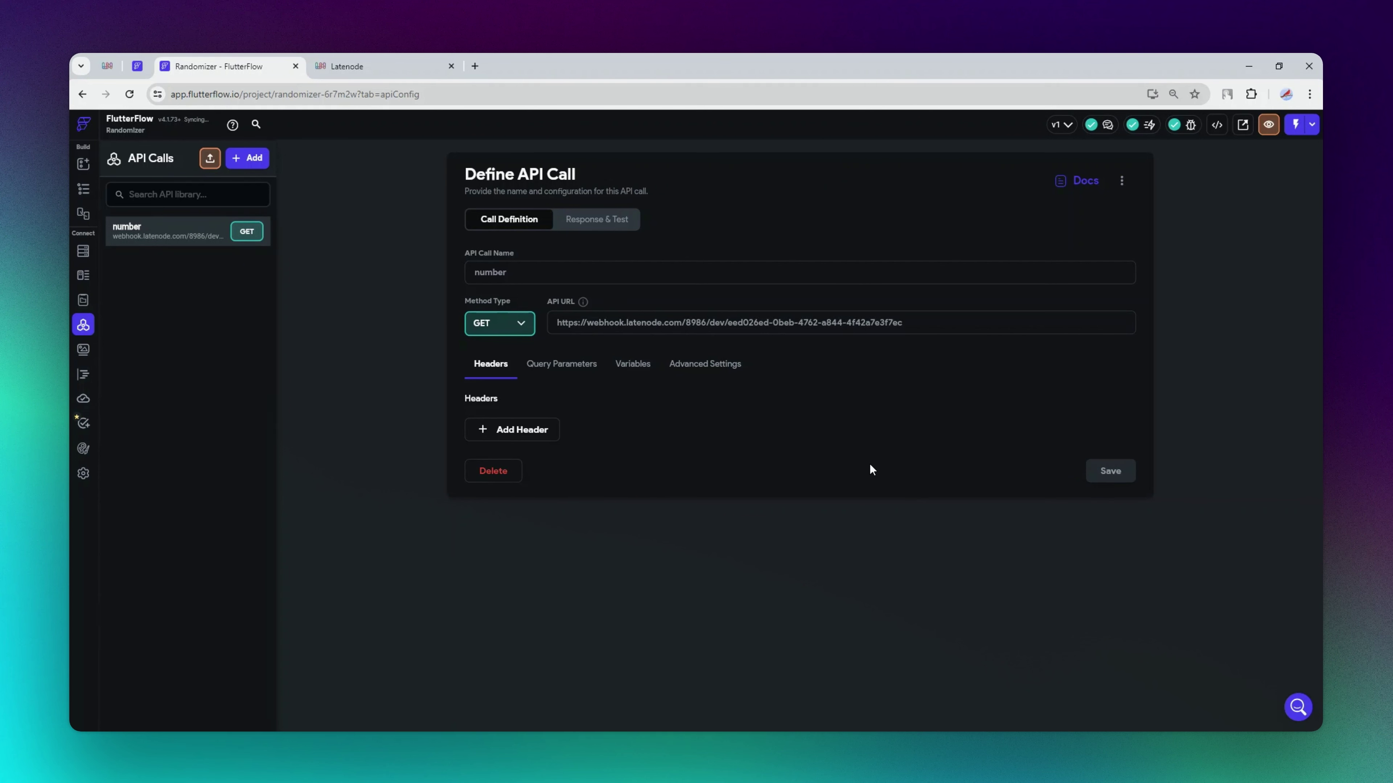
Run the Latenode scenario once so it awaits a request, and test the "number" API call from FlutterFlow.
click(596, 219)
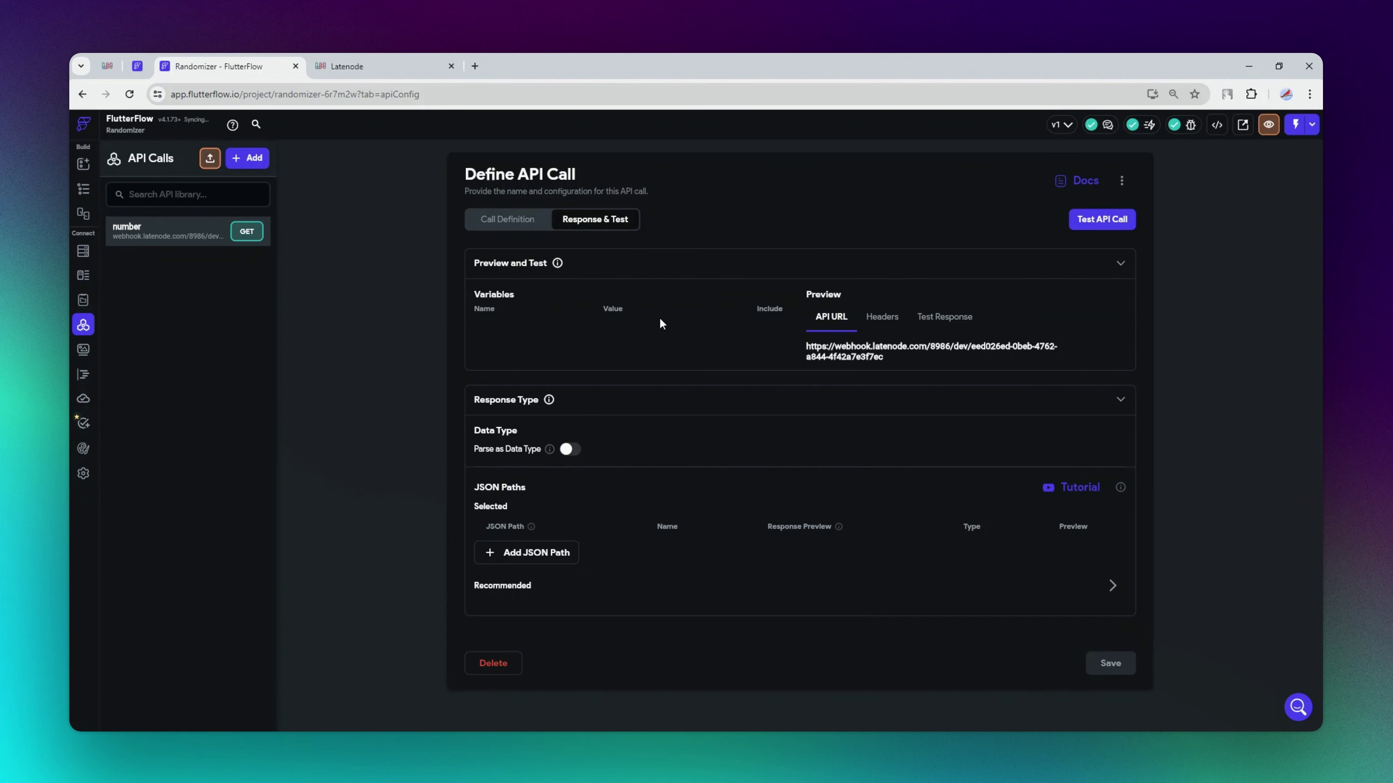
click(353, 65)
click(308, 499)
click(265, 652)
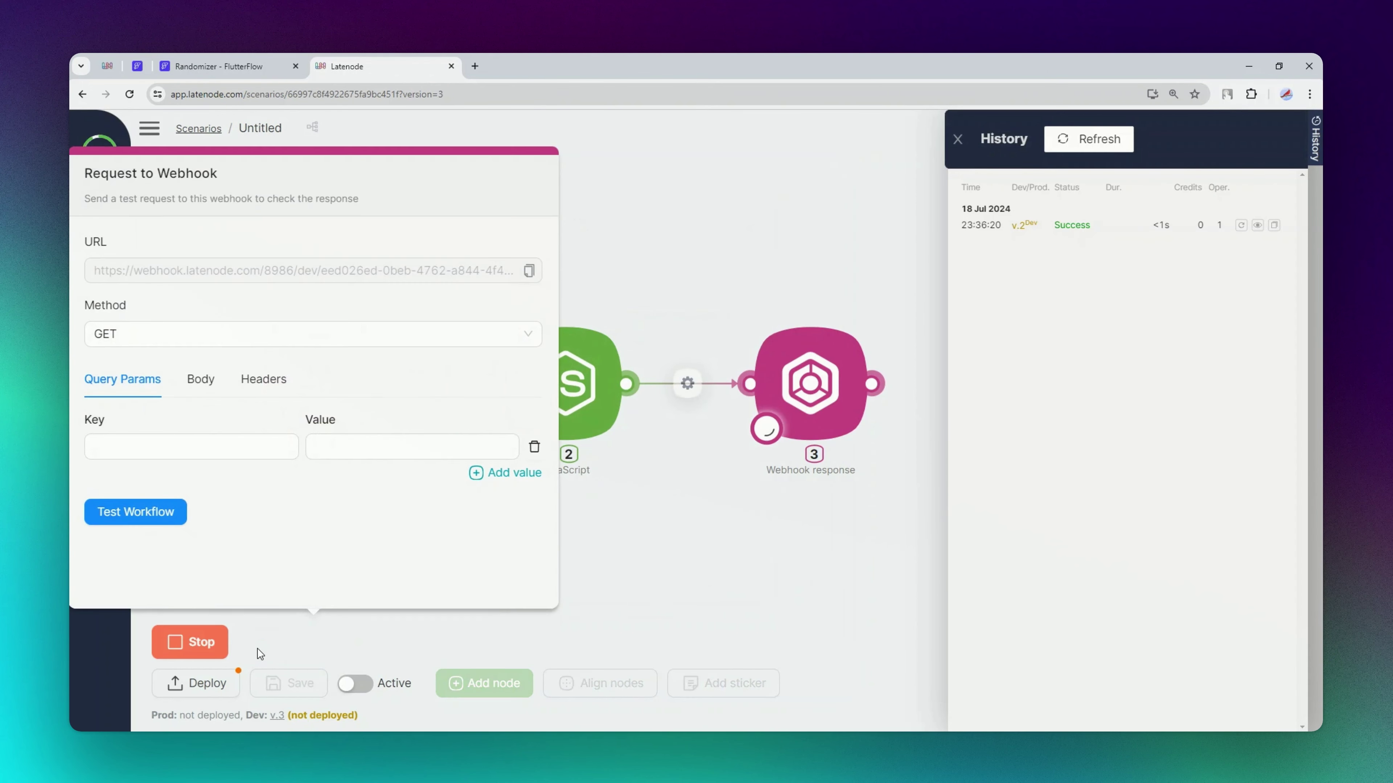
click(603, 613)
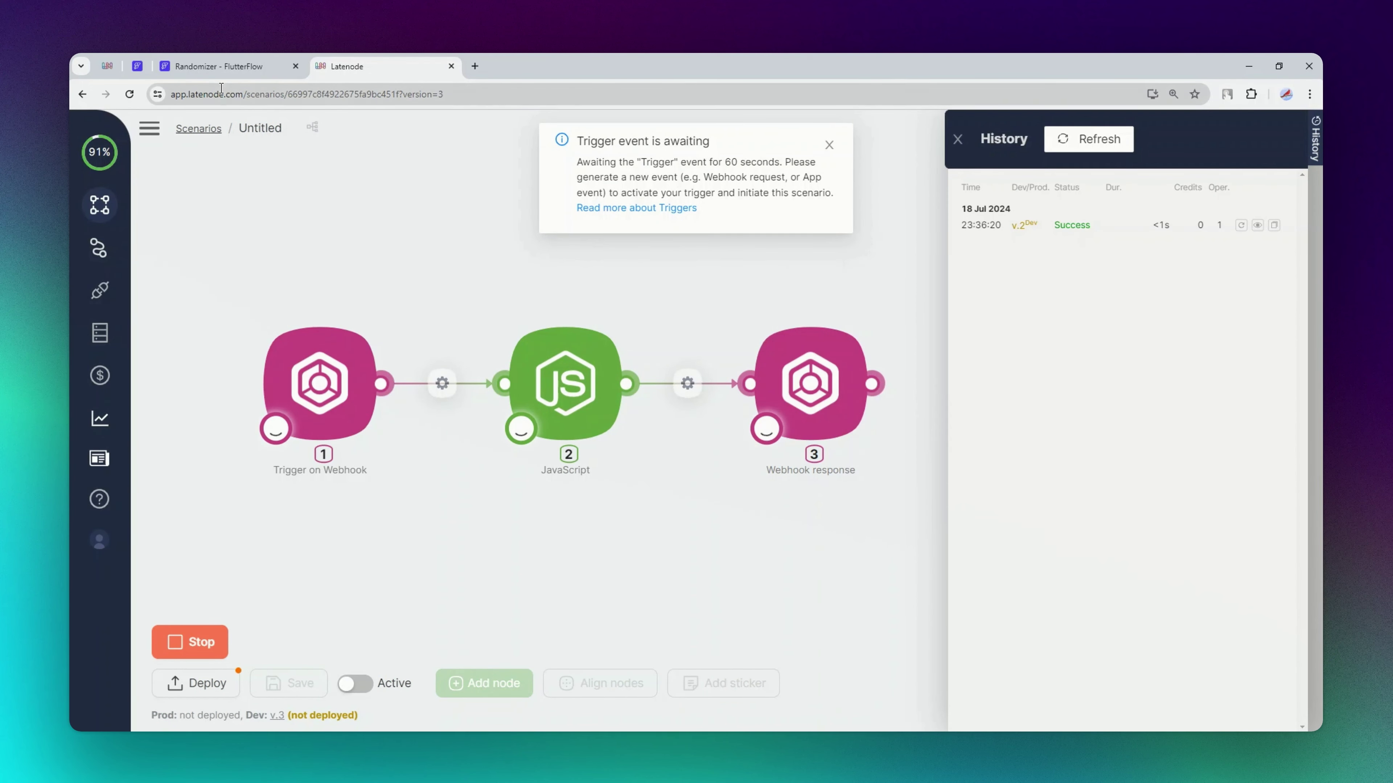
click(214, 69)
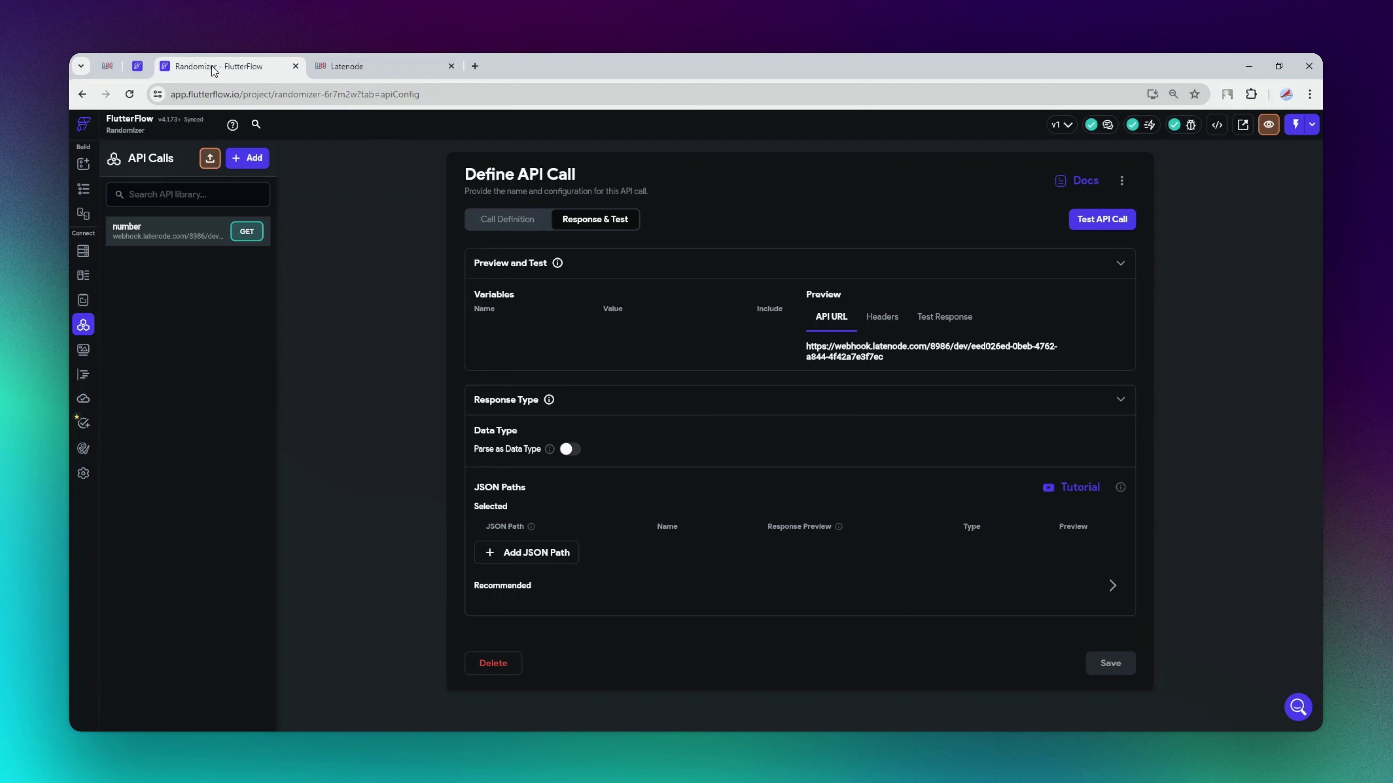
click(1098, 220)
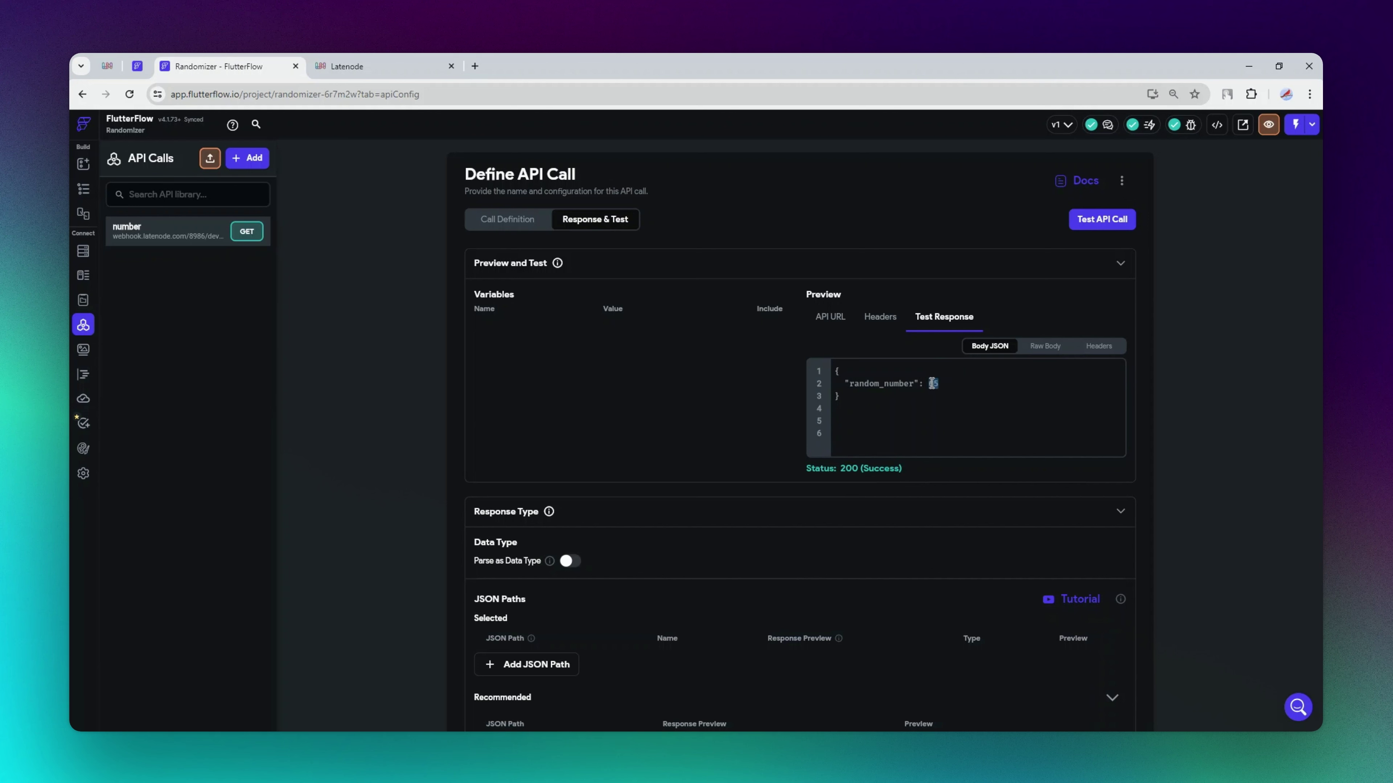
Add the recommended JSON path $.random_number to the API call and name it "number".
scroll(899, 479, down, 2)
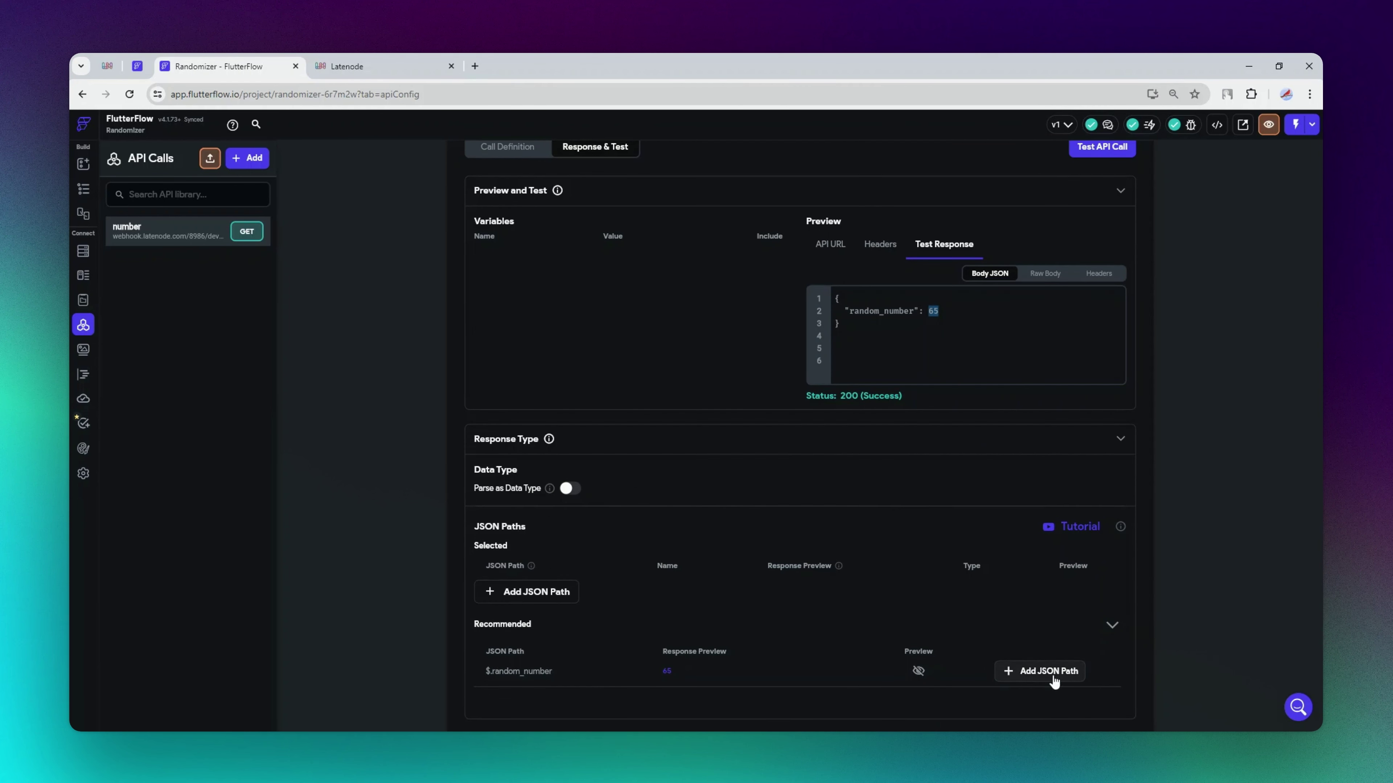
click(1040, 671)
click(674, 587)
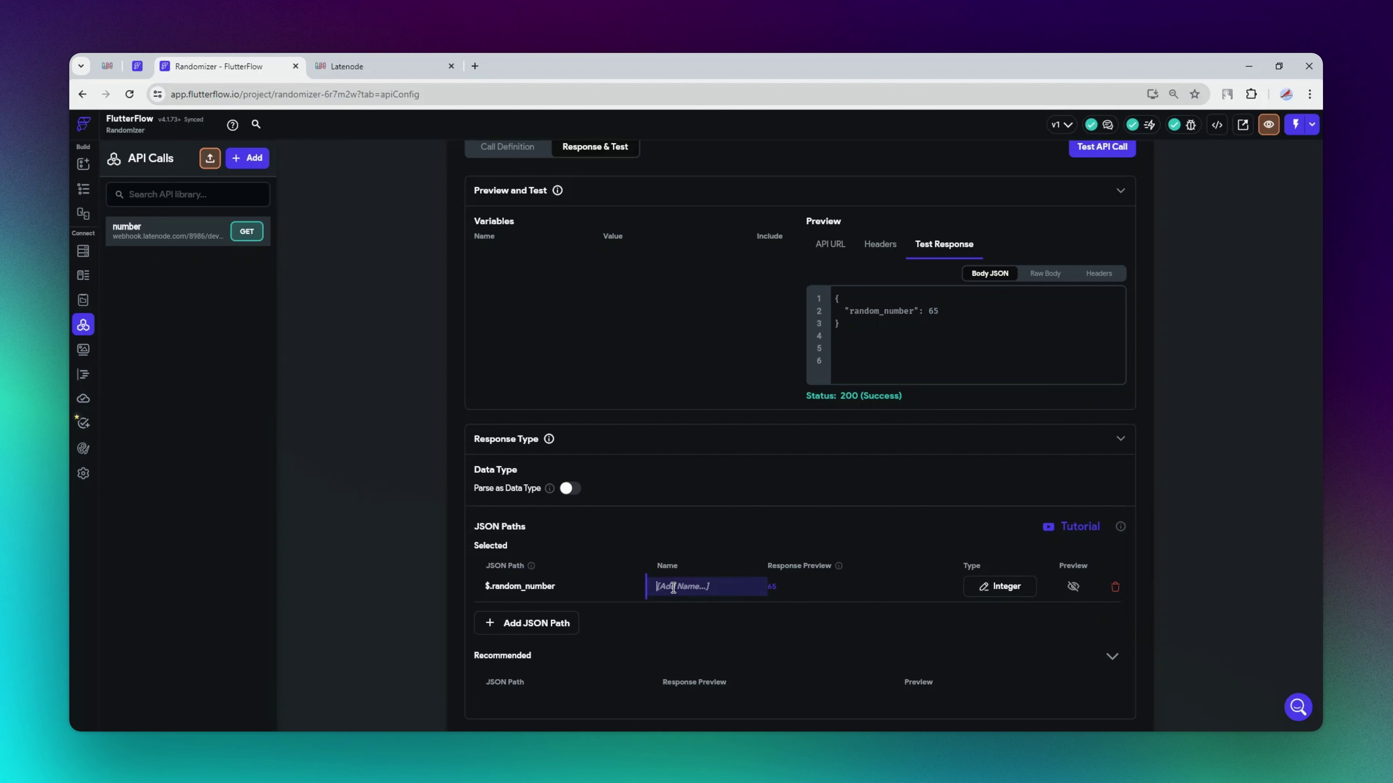
text(number)
click(659, 628)
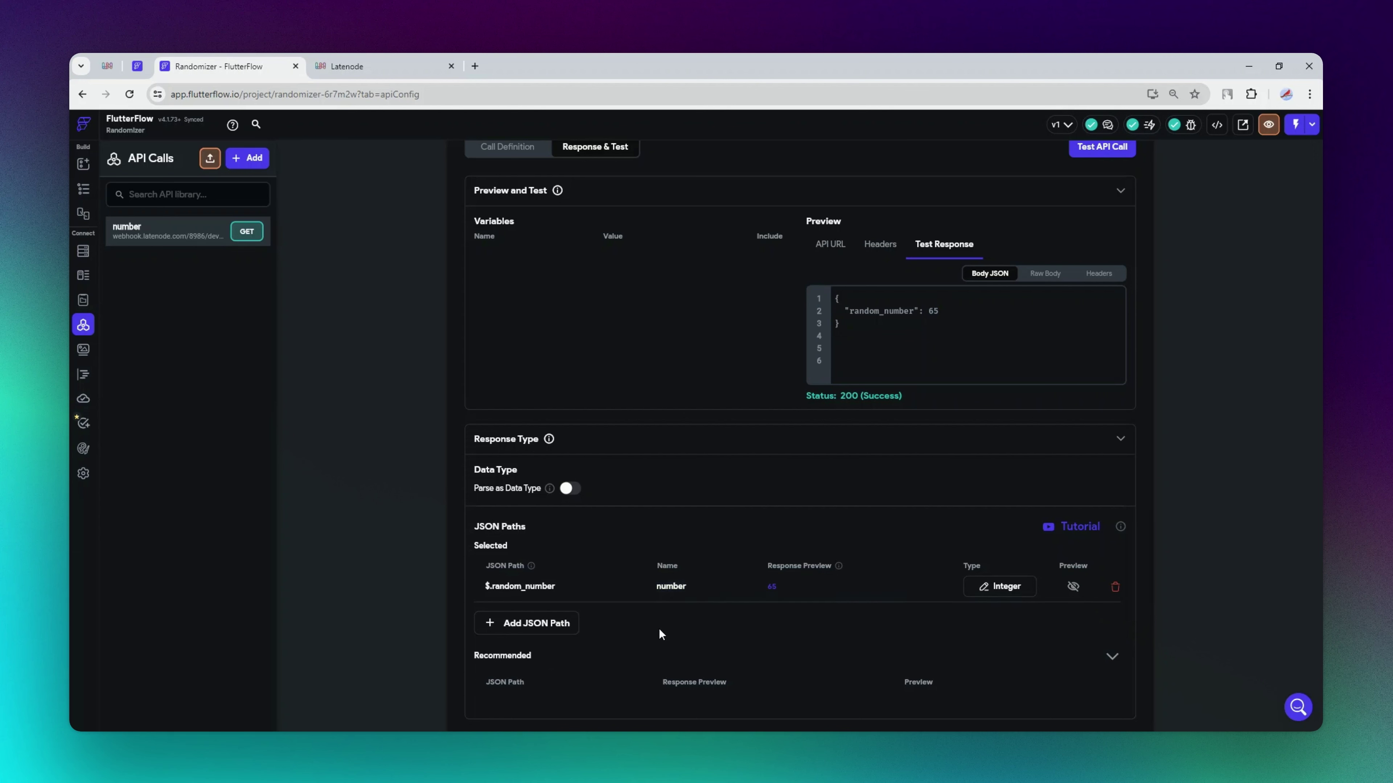
scroll(680, 435, up, 2)
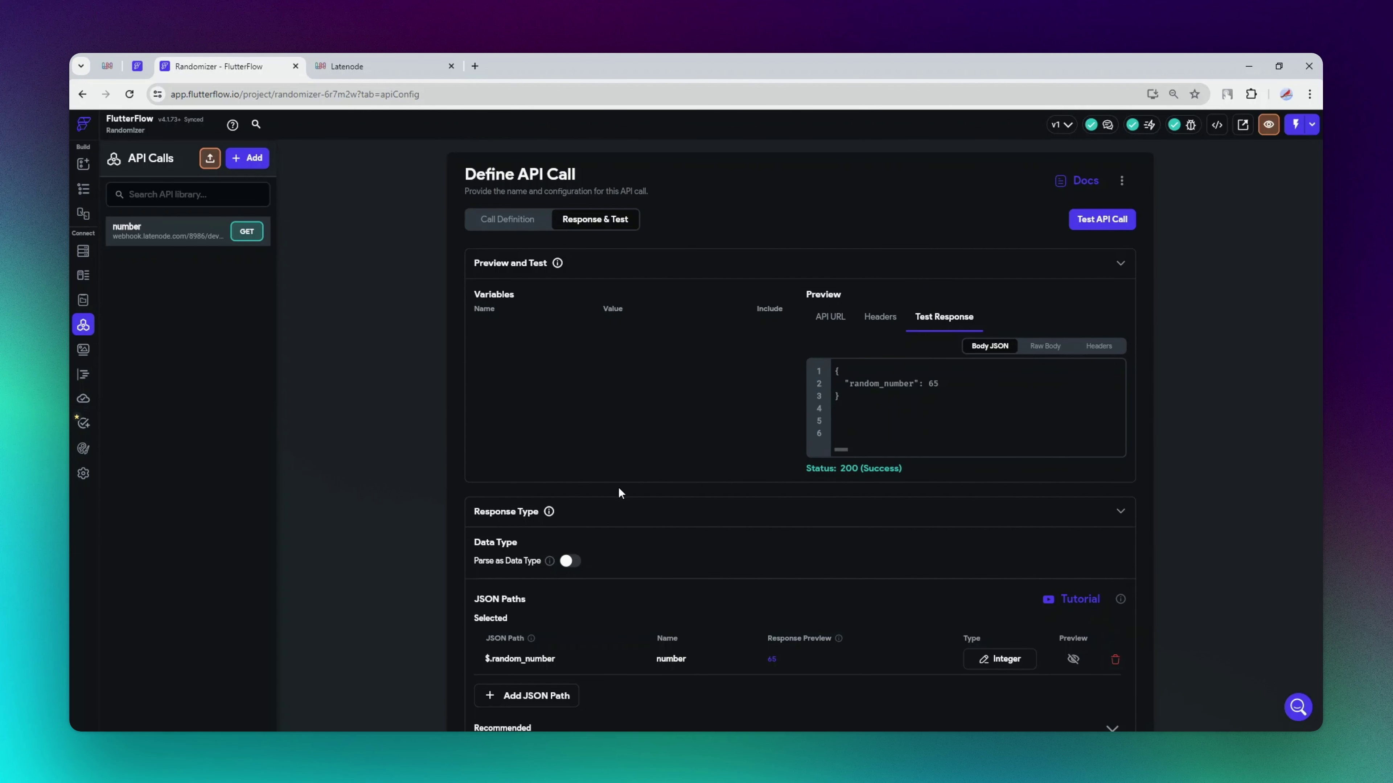
Switch to Latenode and check the random number in the Webhook response node's output.
click(356, 66)
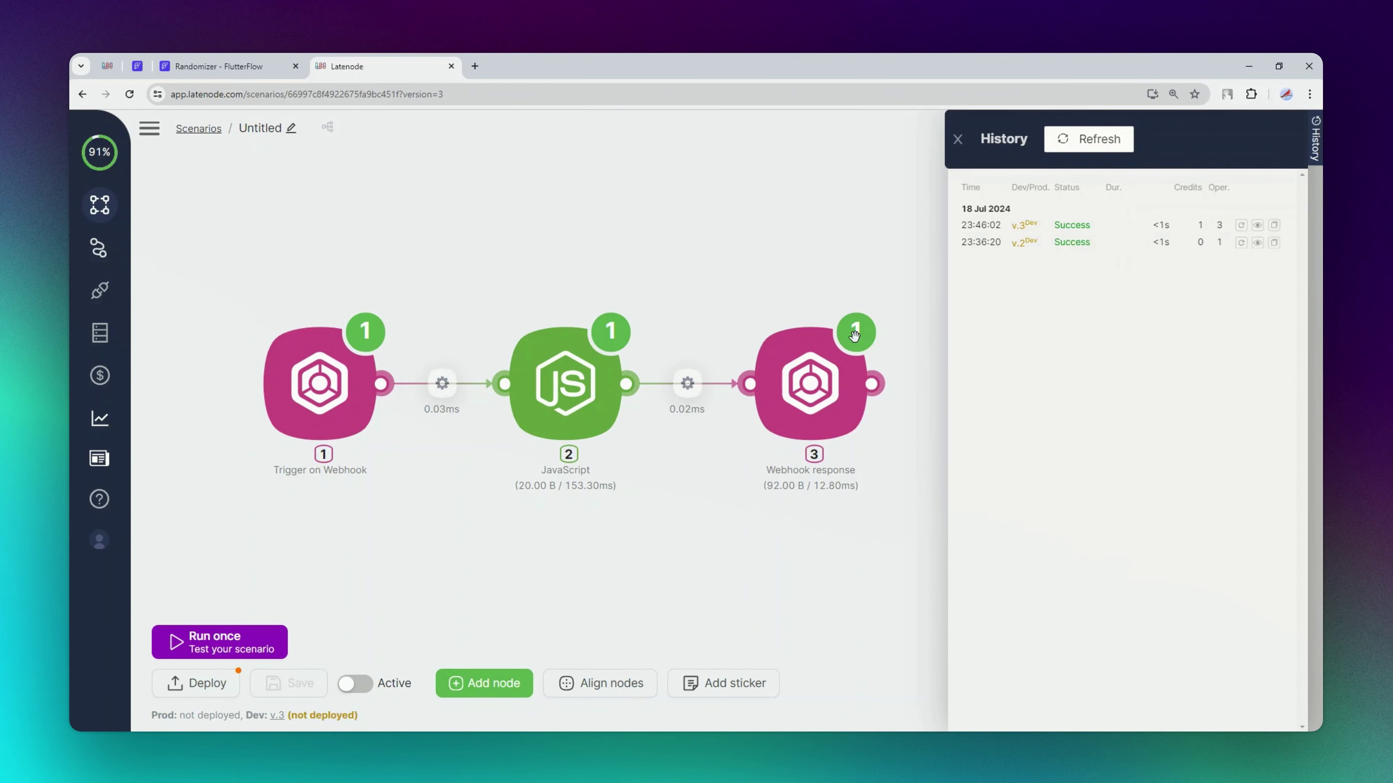
click(866, 330)
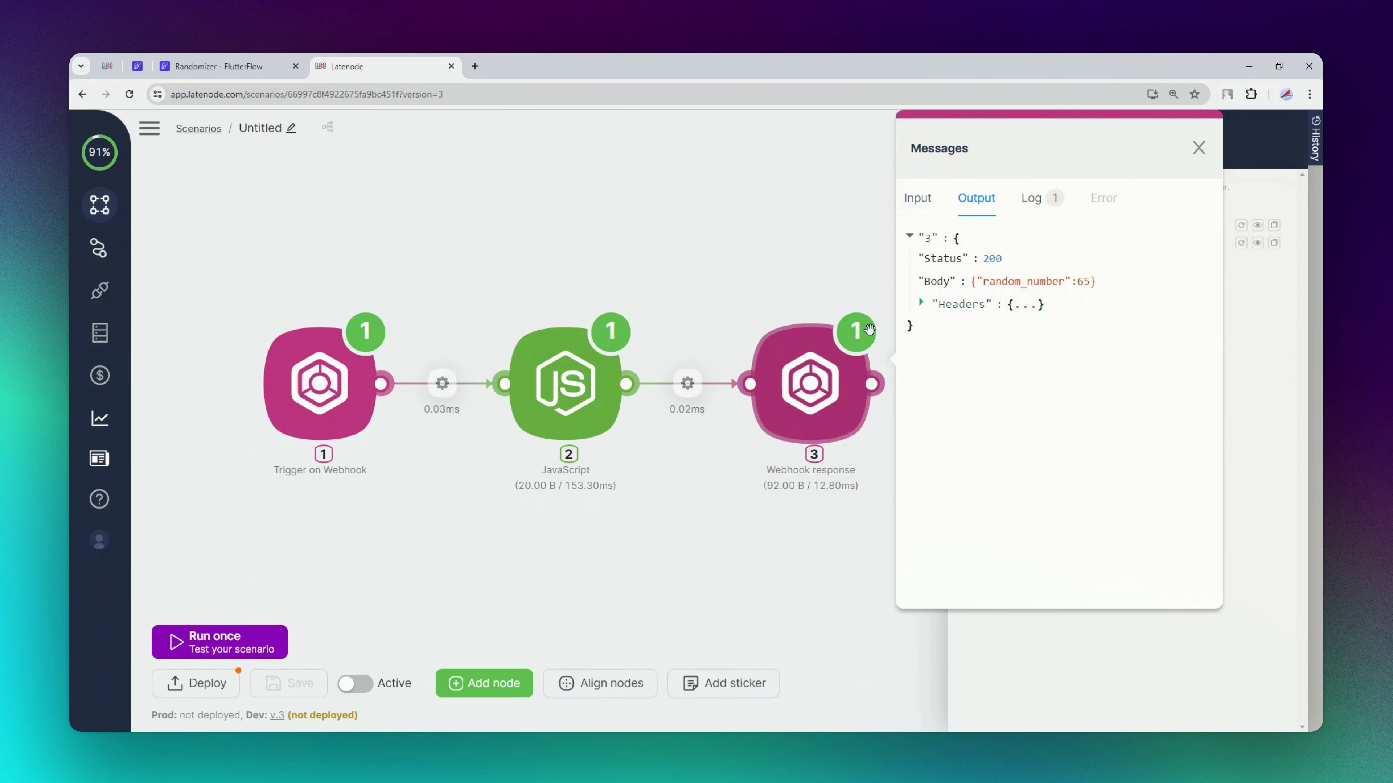
double_click(1080, 284)
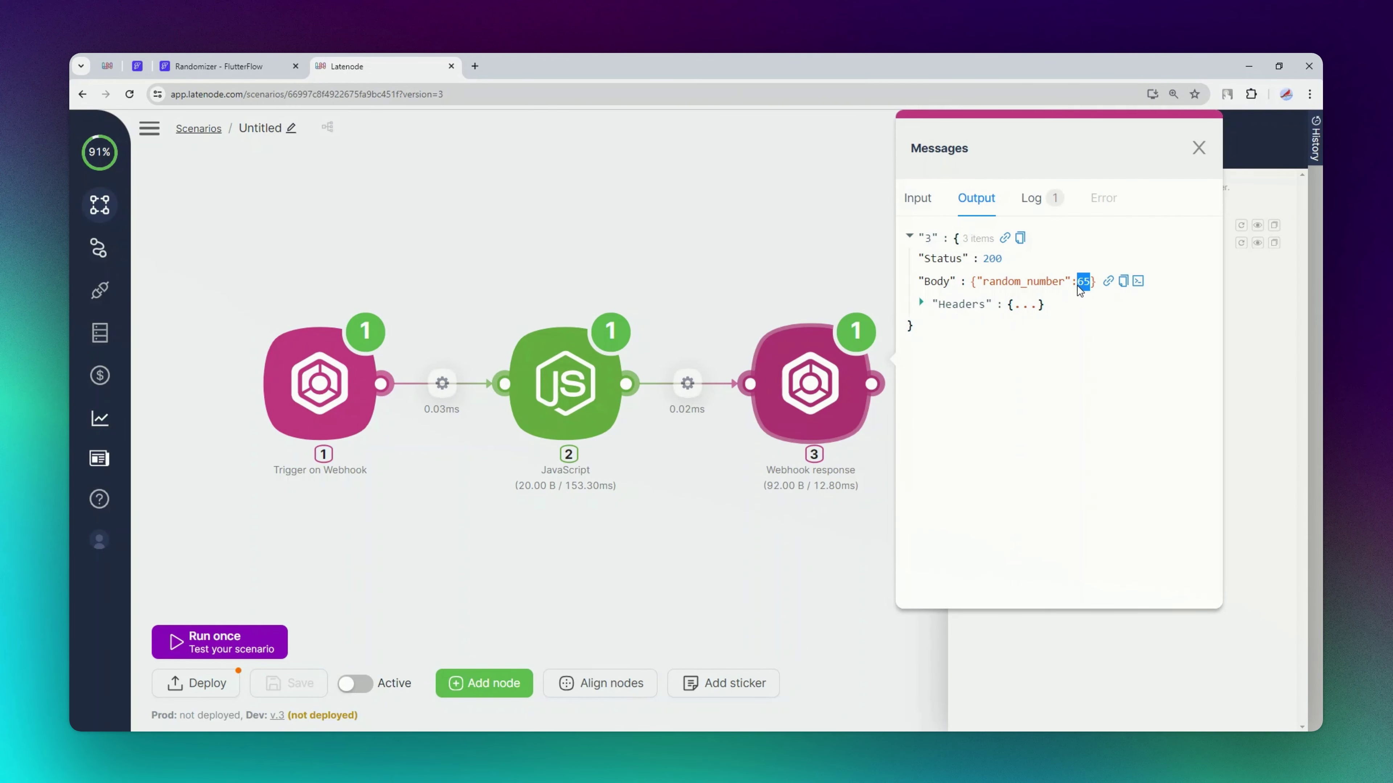
Return to FlutterFlow and add a required String page parameter "number" with default value "x" to HomePage.
click(247, 71)
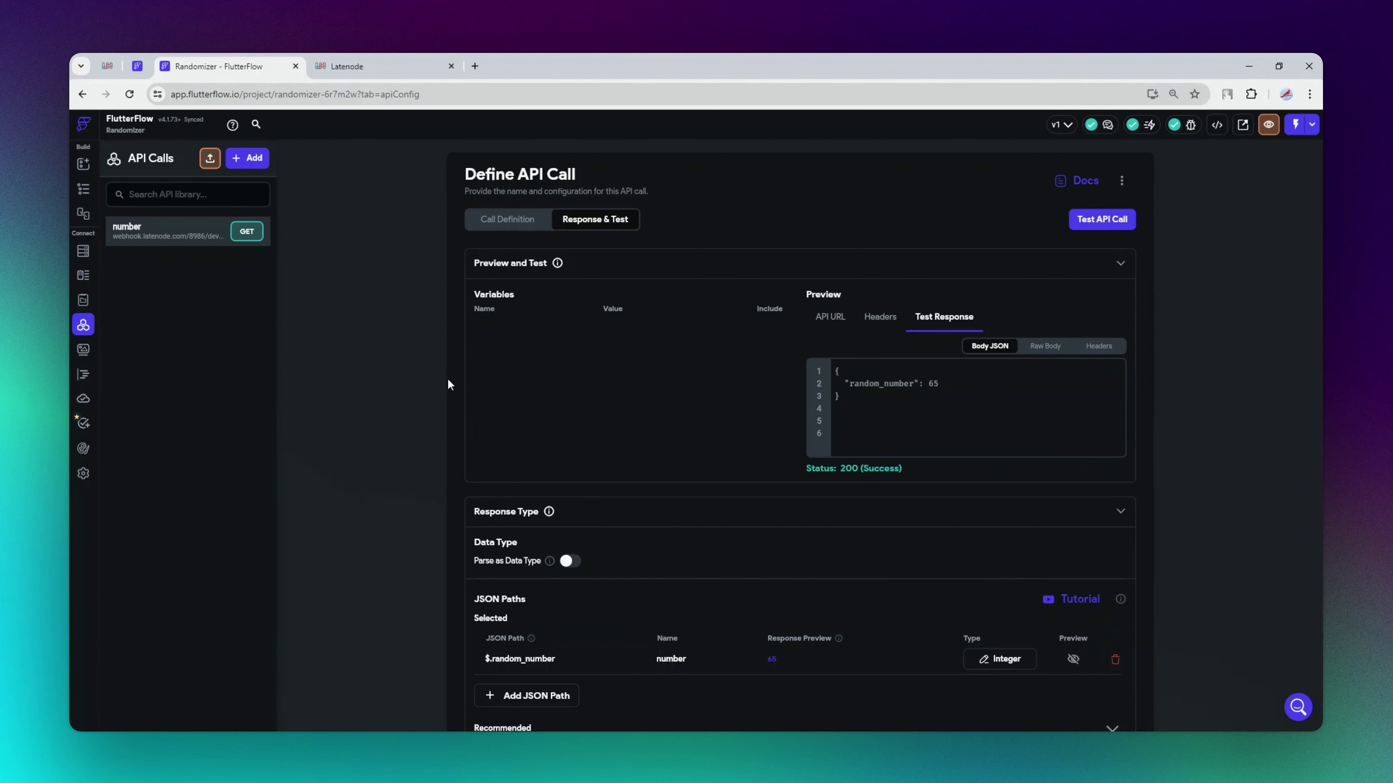
click(84, 191)
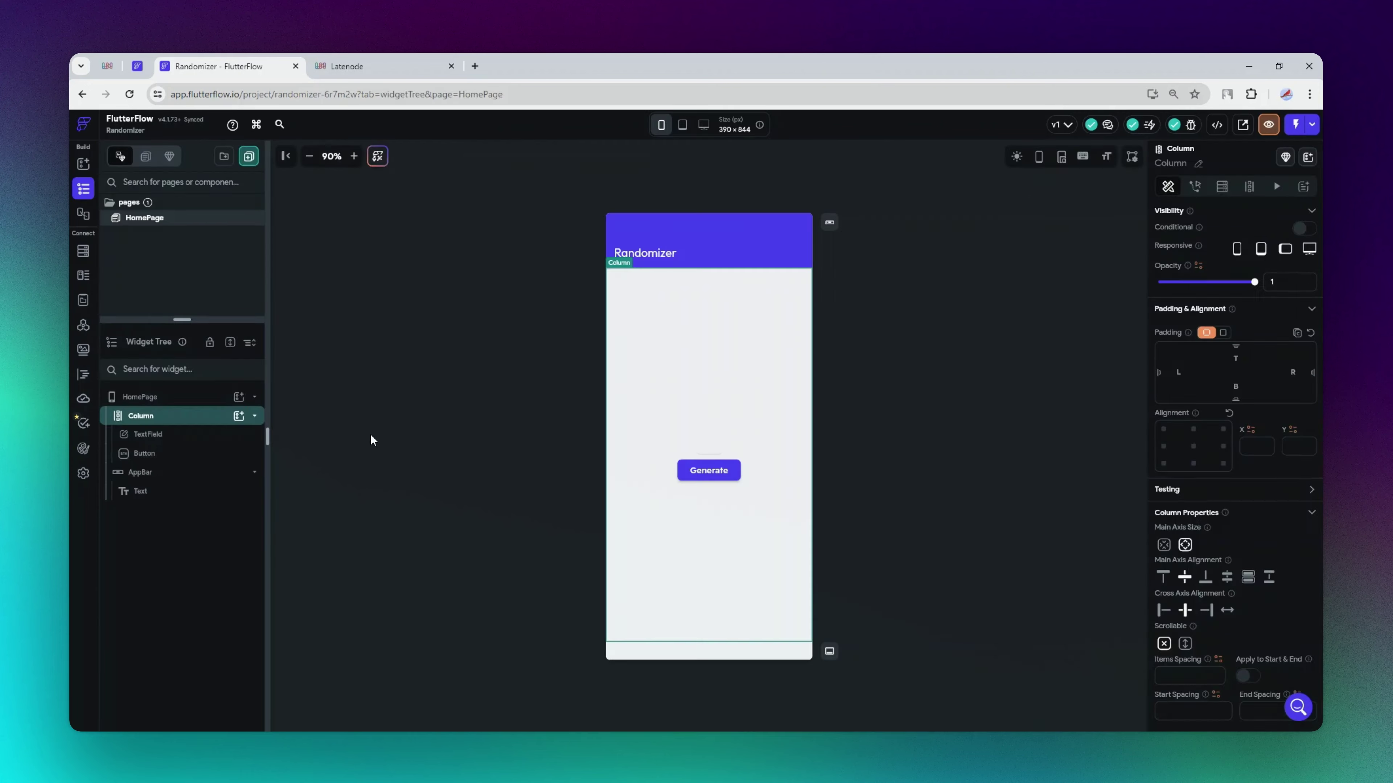
click(862, 443)
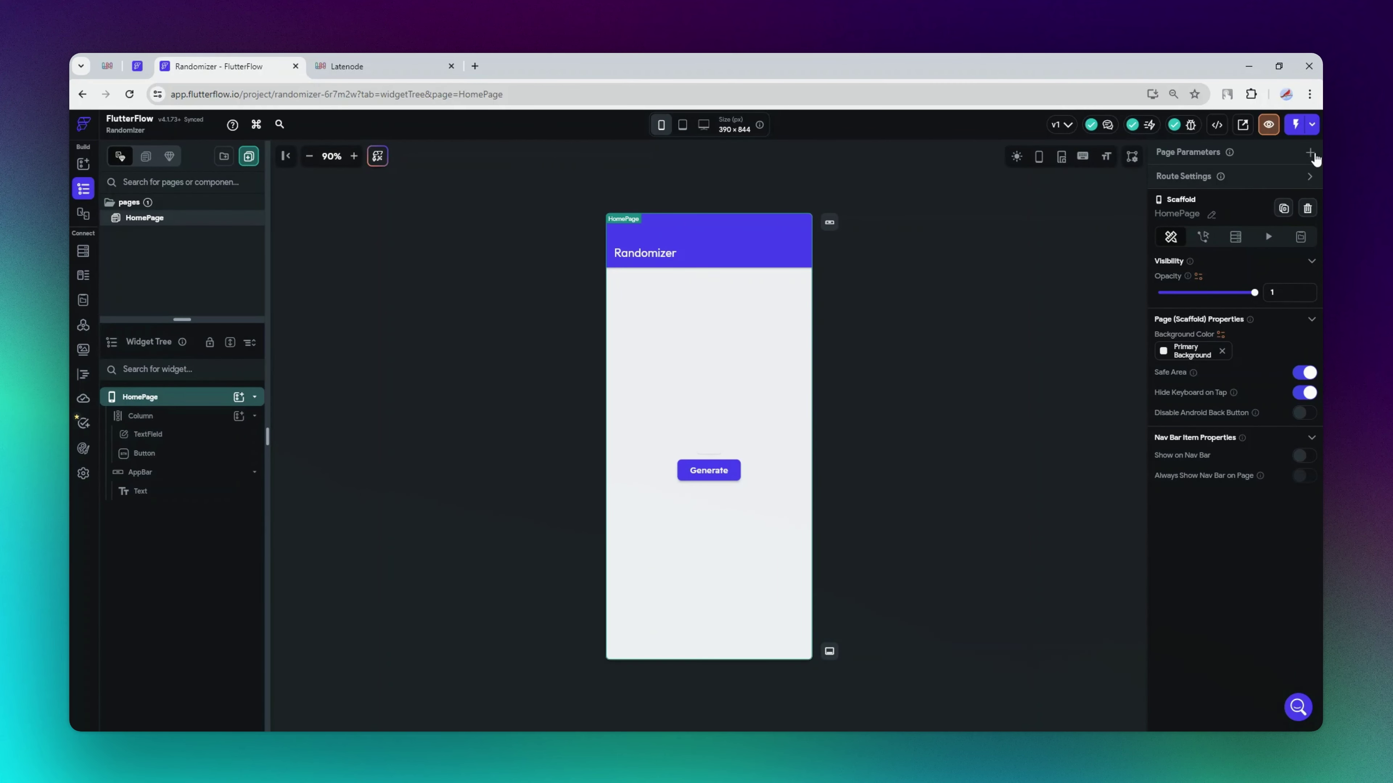
click(1310, 153)
click(1221, 217)
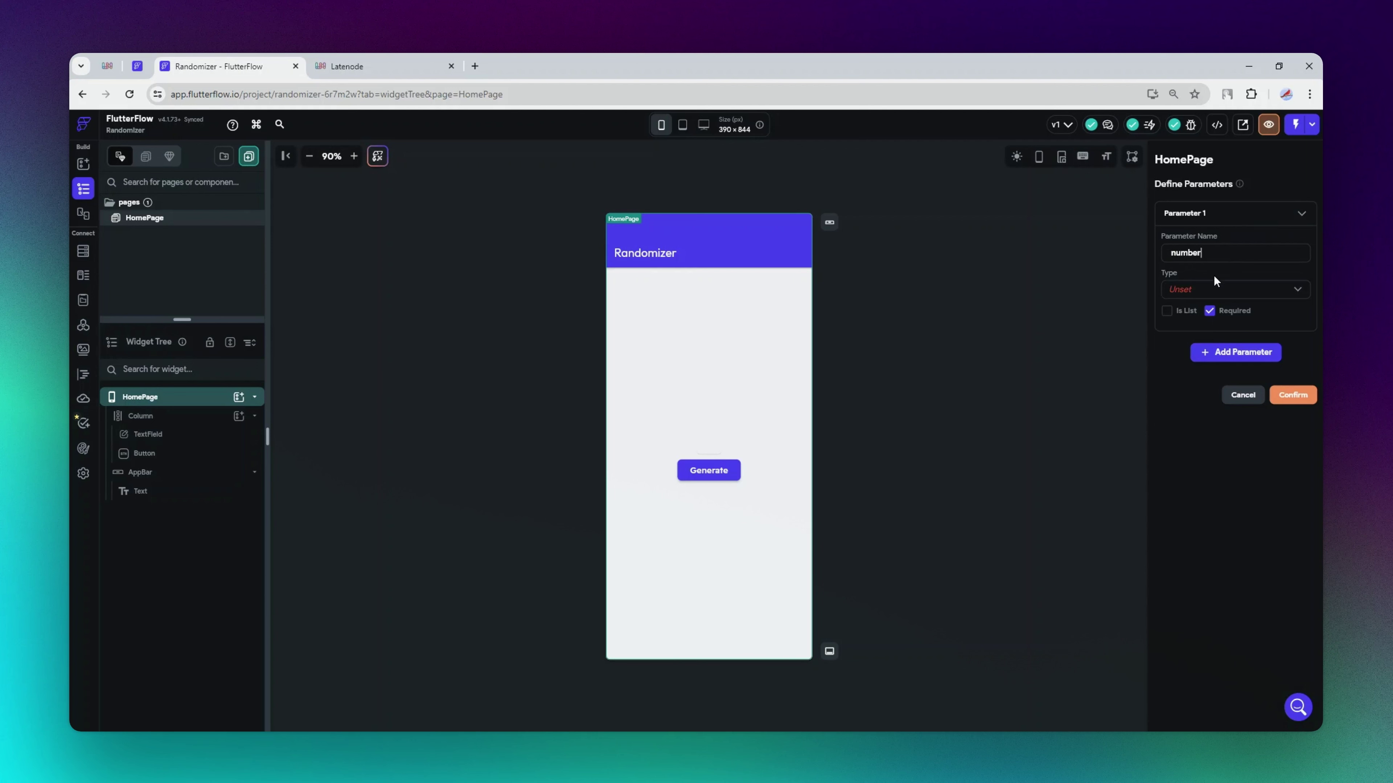
click(1213, 286)
click(1212, 230)
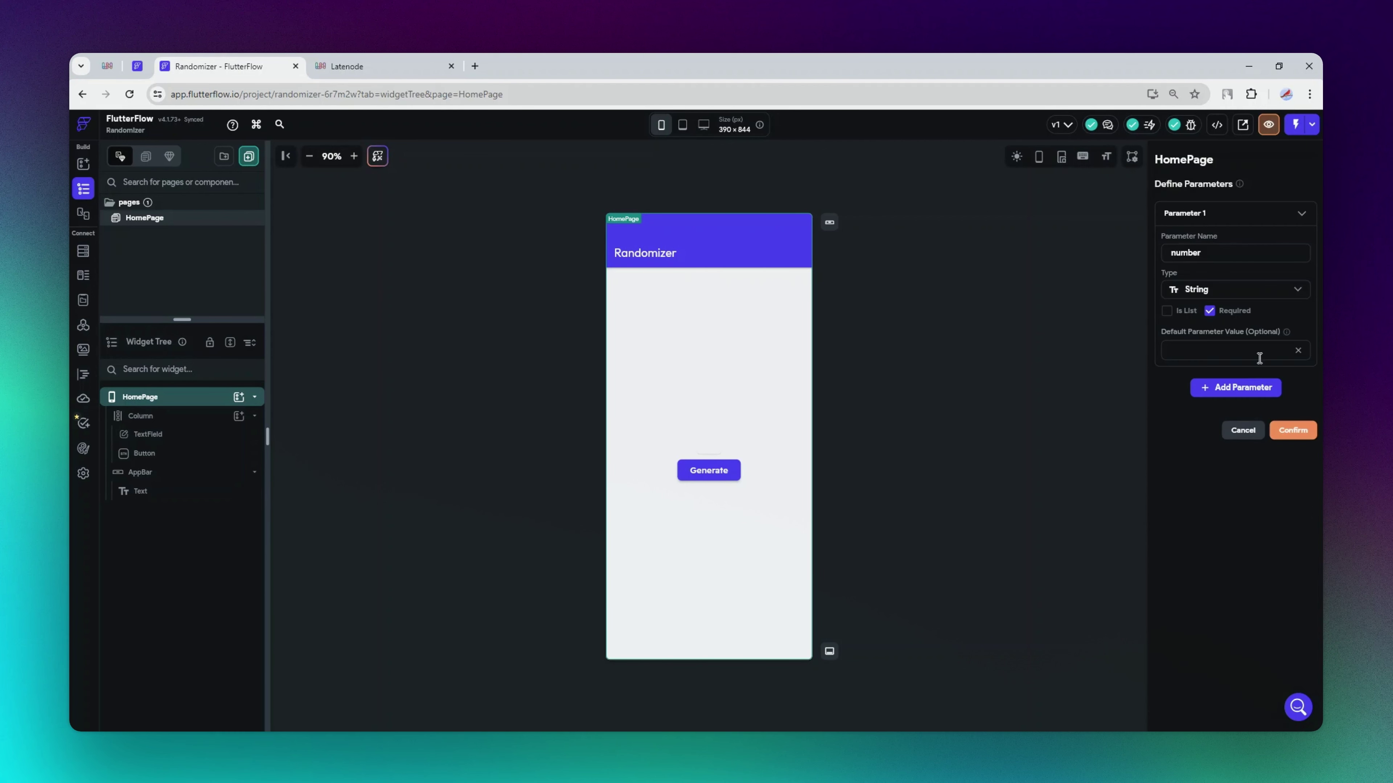
click(1195, 350)
text(x)
click(1303, 433)
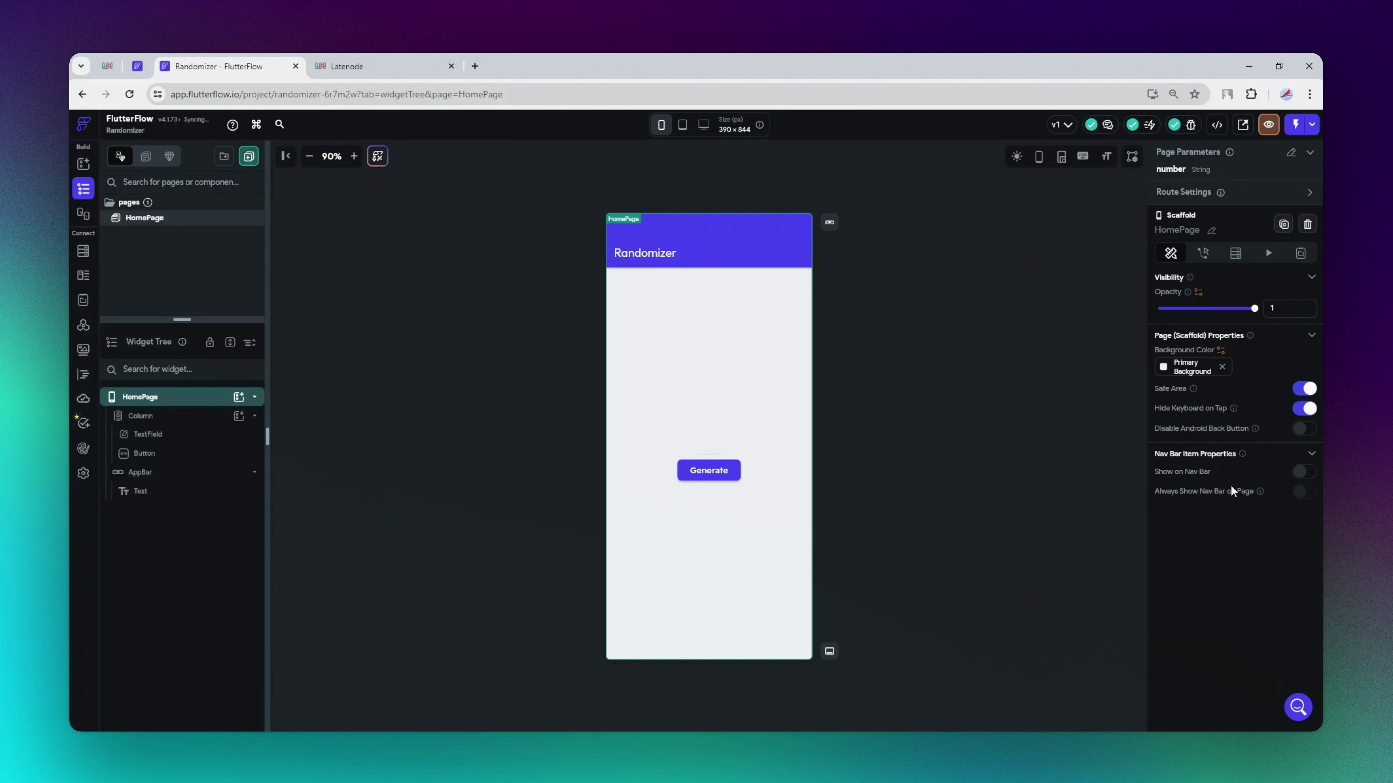
Bind the TextField's initial value to the page parameter "number".
click(713, 444)
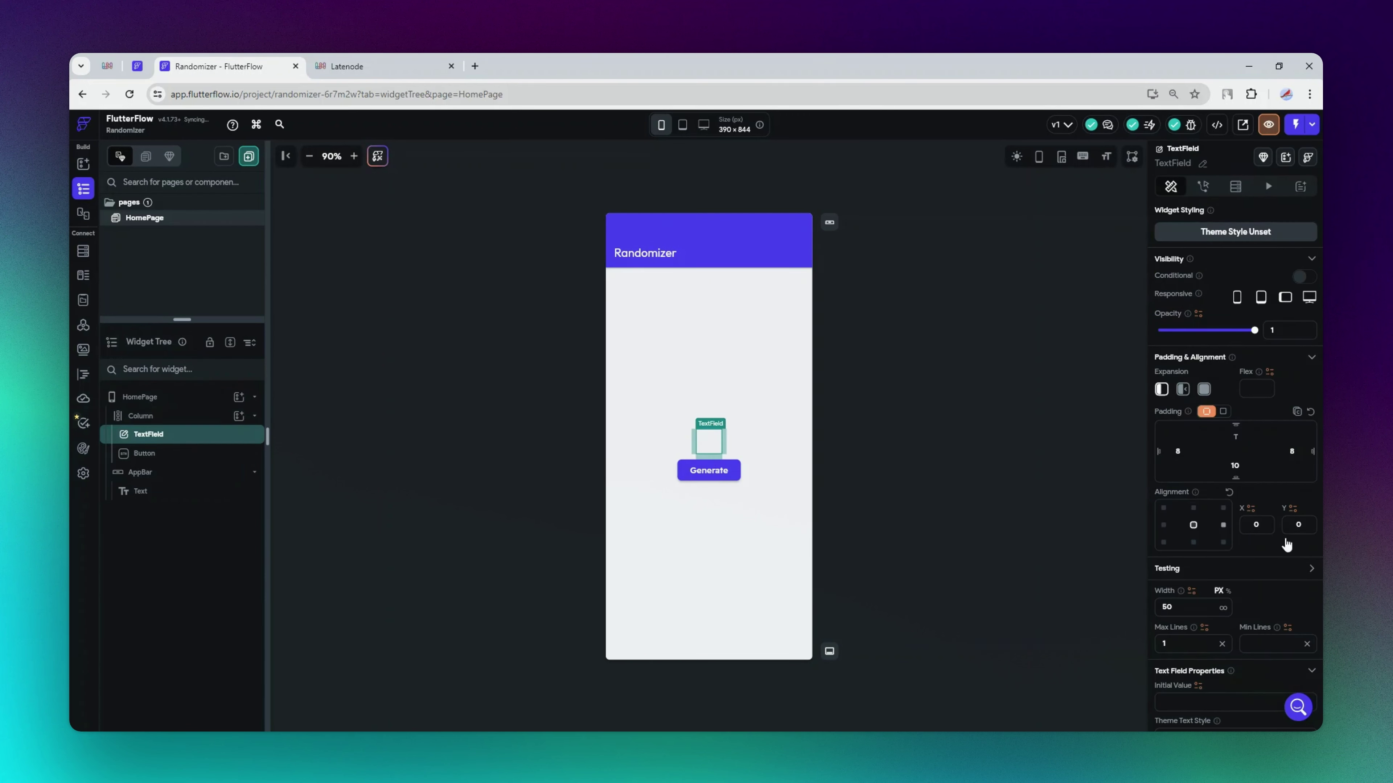
scroll(1283, 543, down, 4)
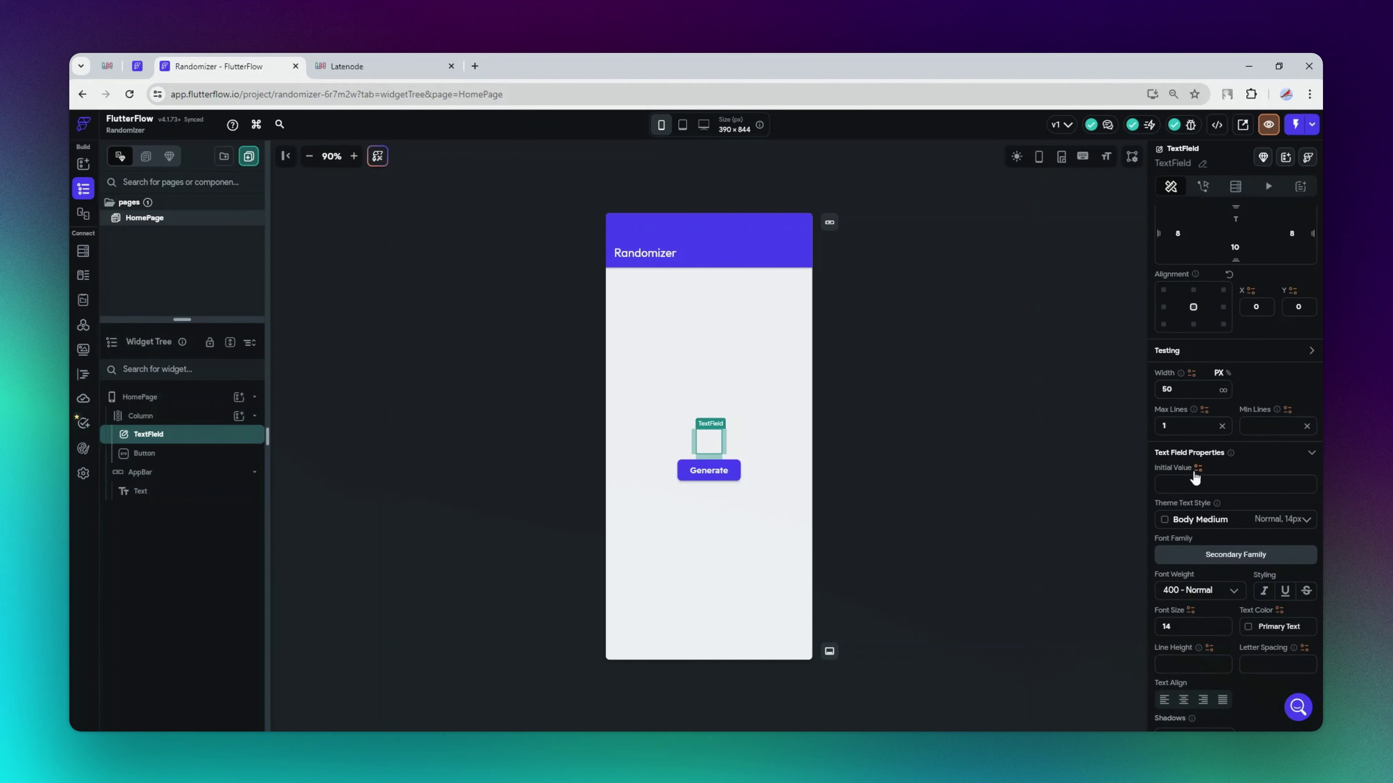
click(1198, 469)
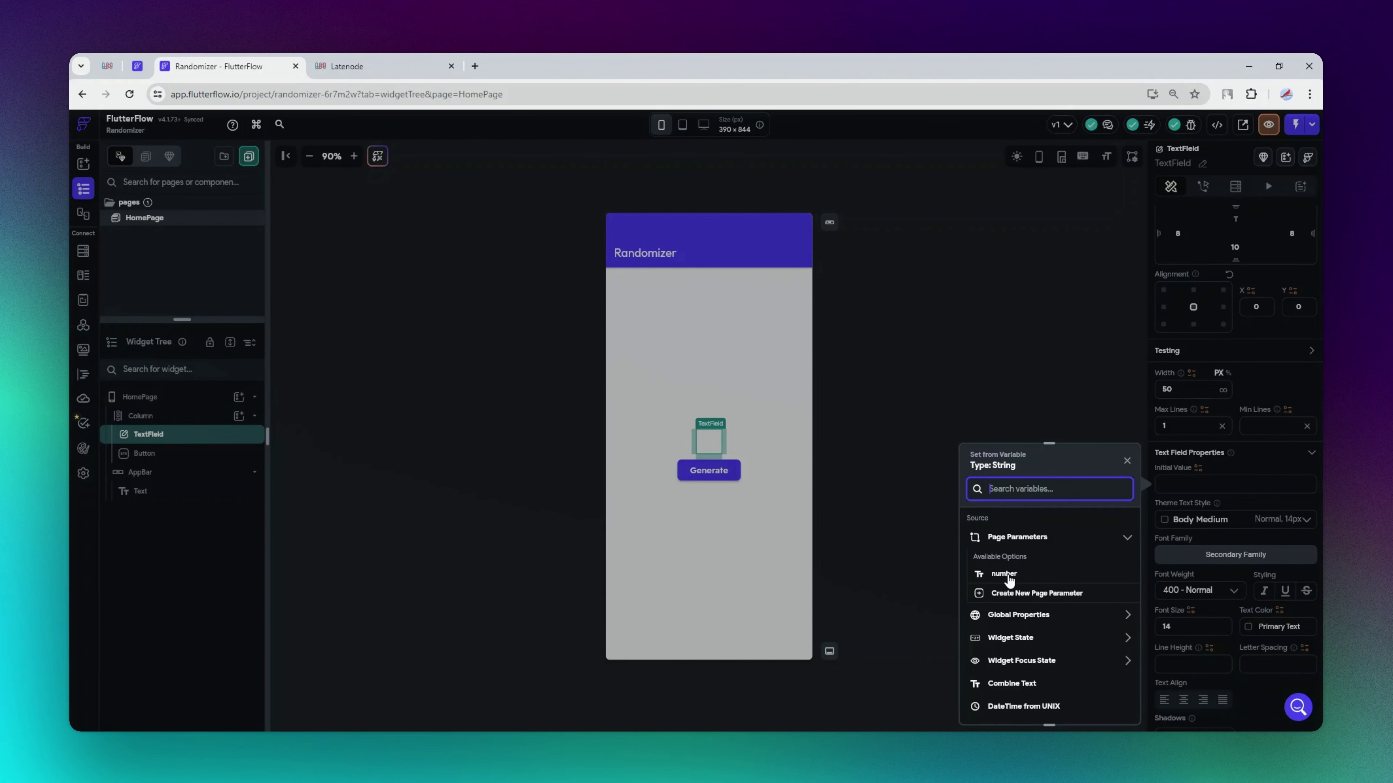
click(1007, 576)
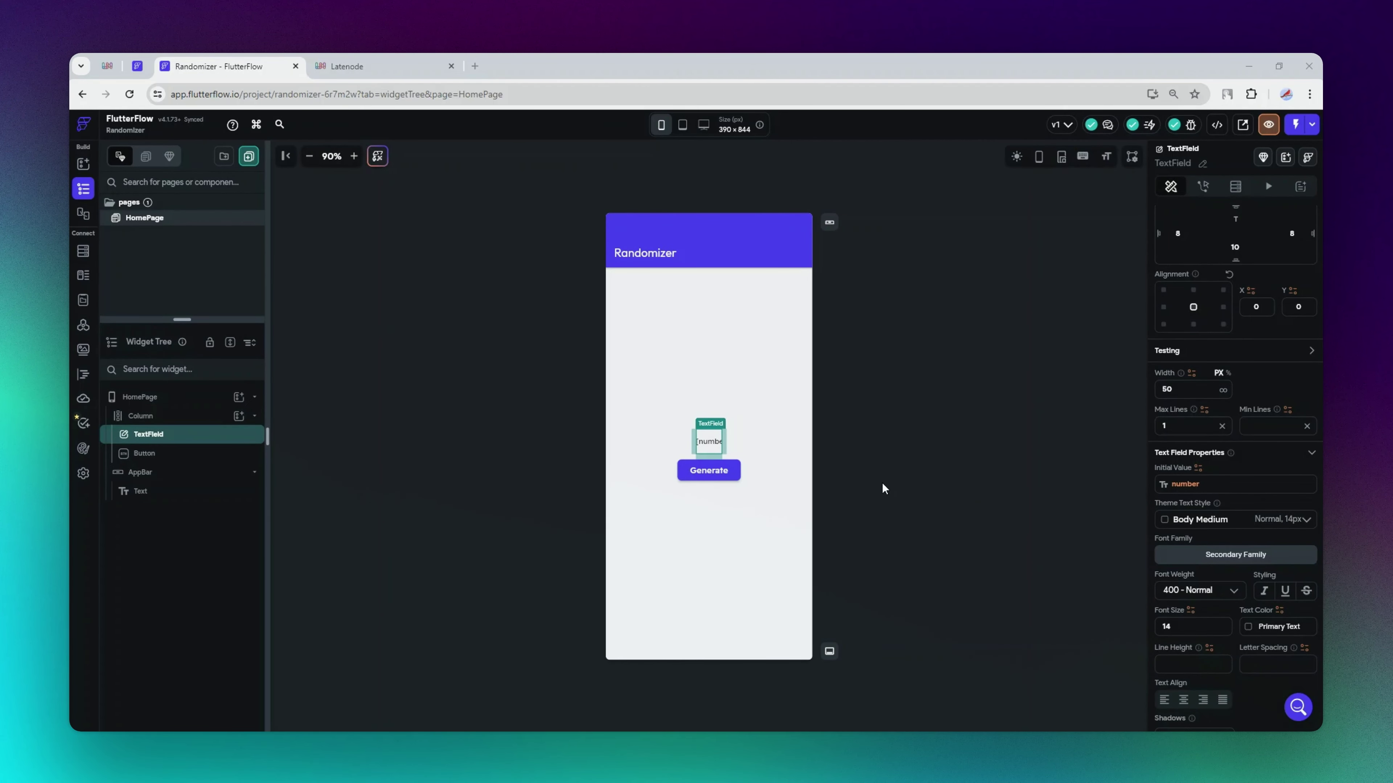
Add an On Tap backend API call action to the Generate button that uses the "number" call.
click(716, 472)
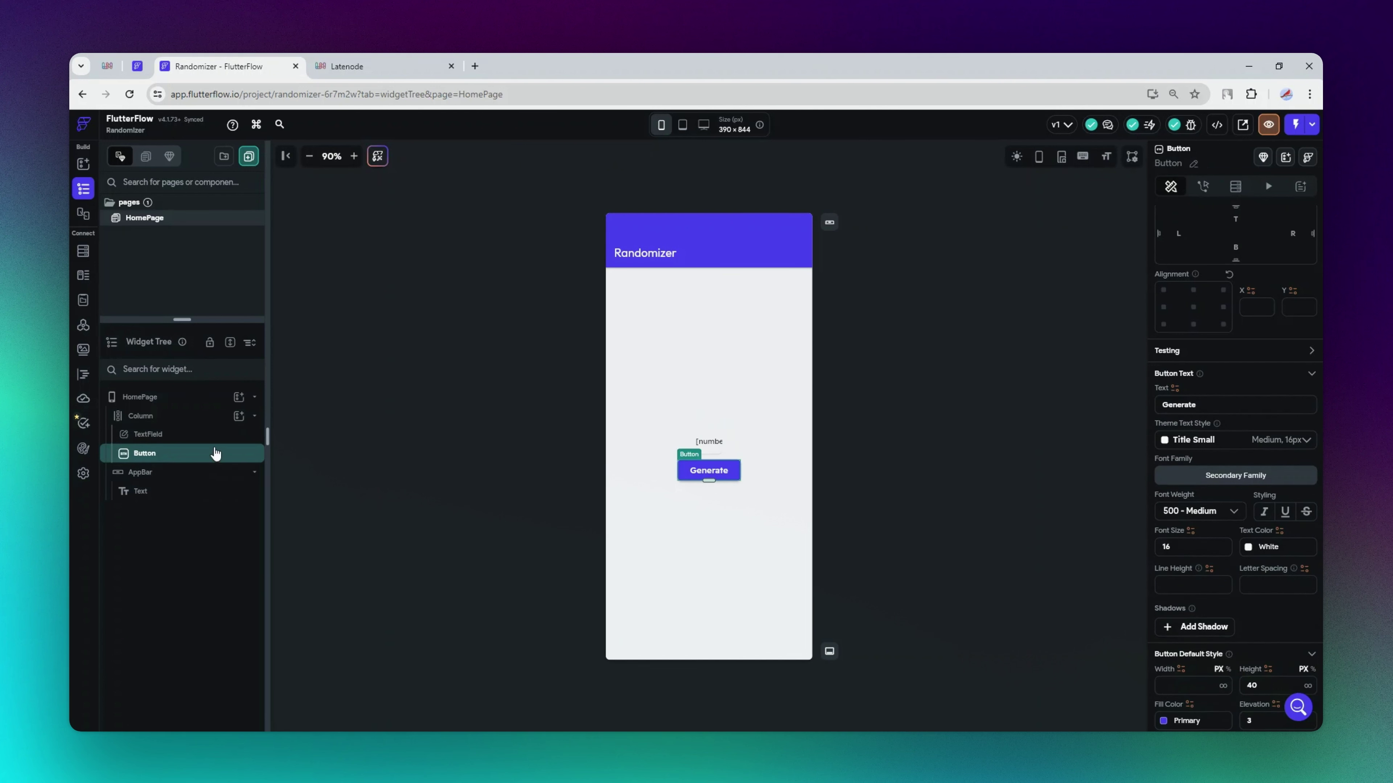
click(1203, 188)
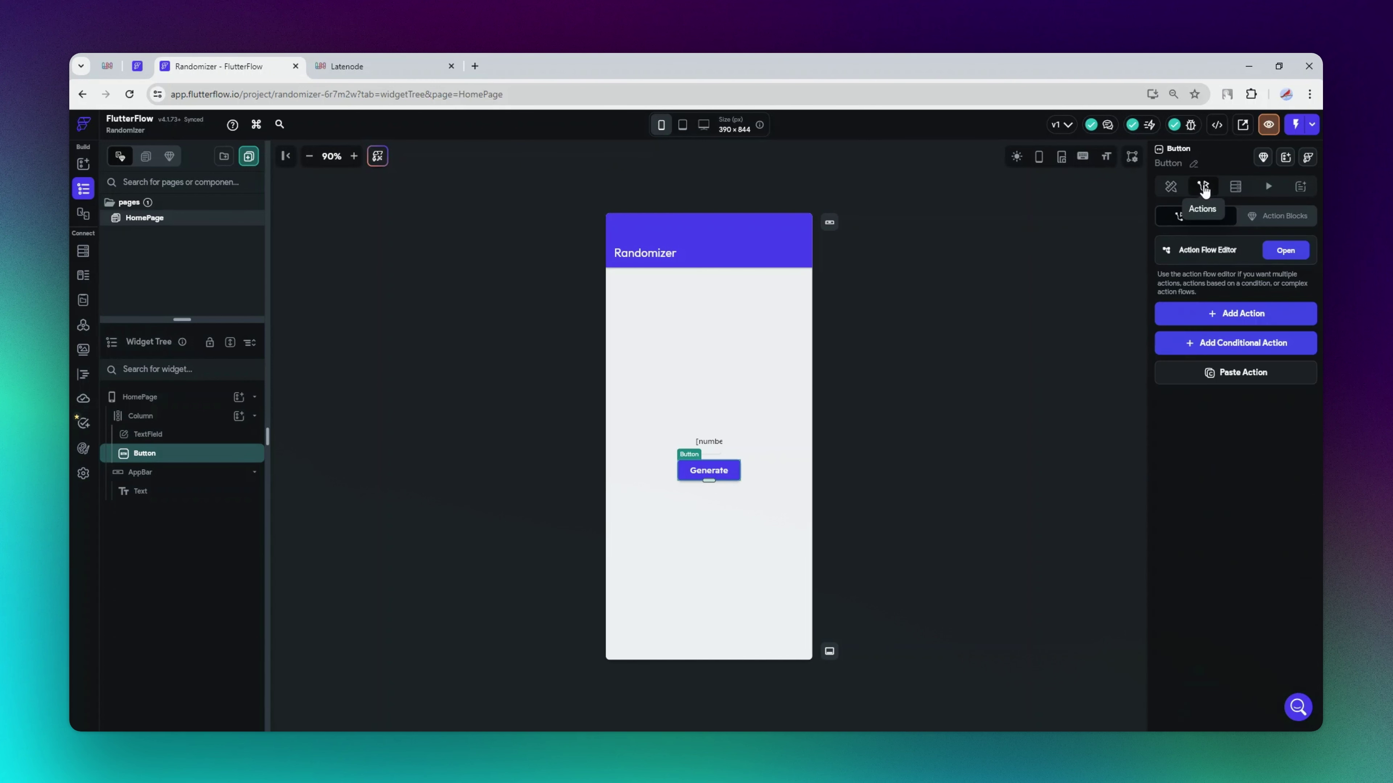
click(1293, 252)
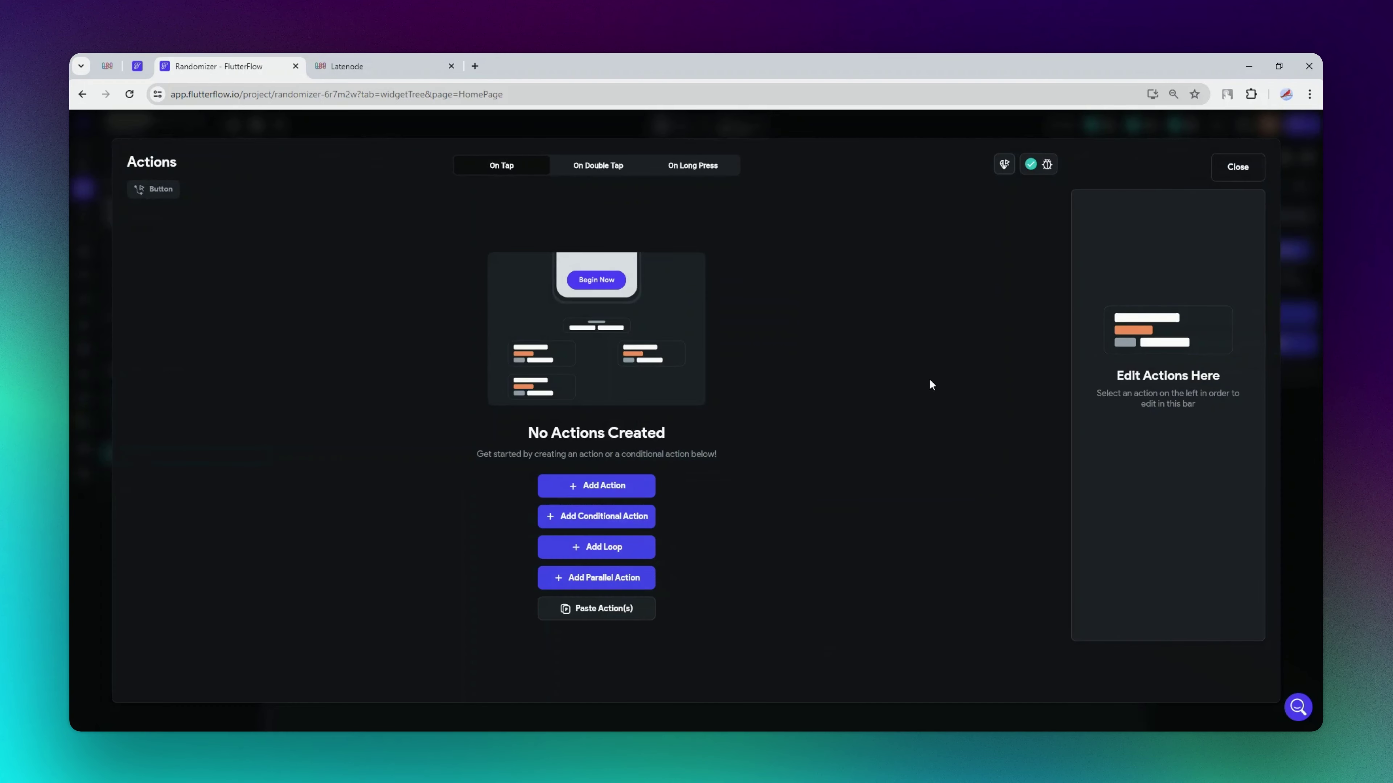
click(636, 486)
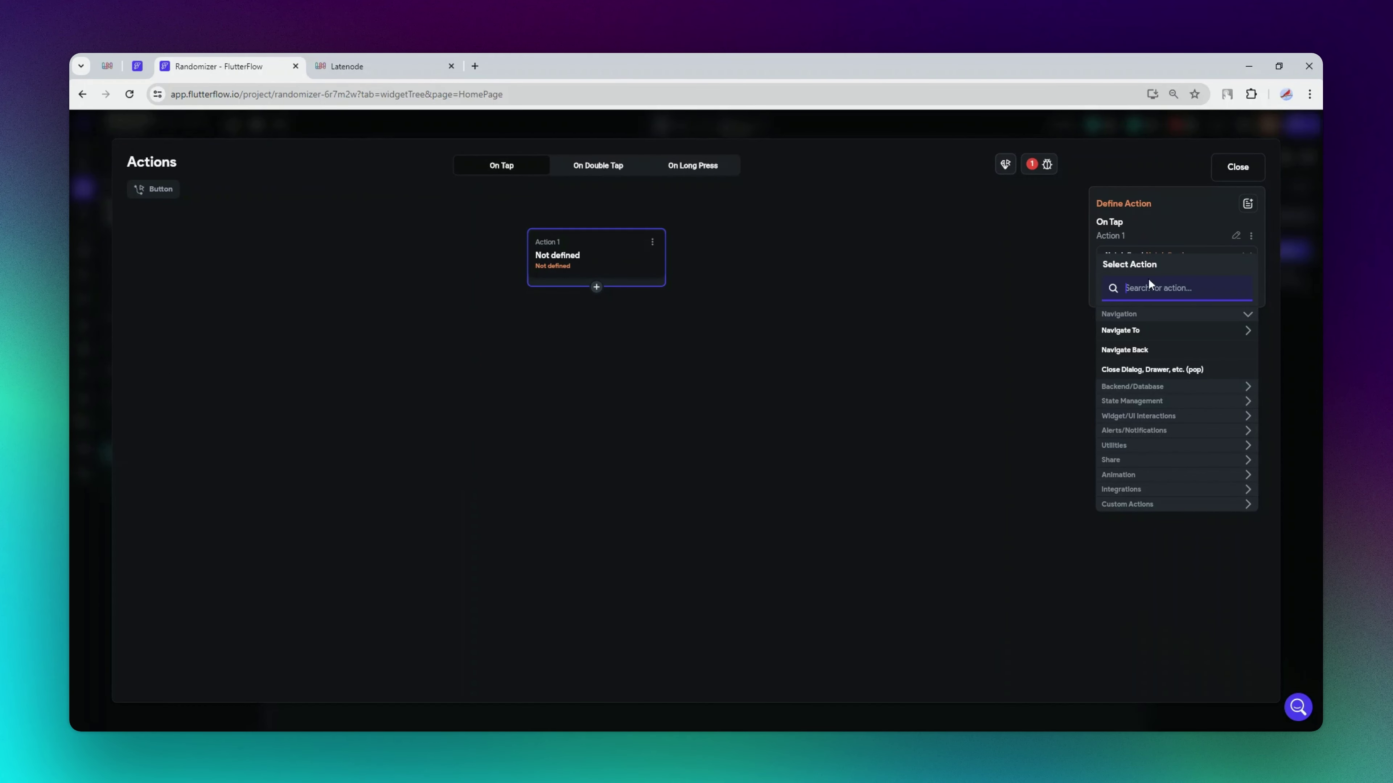
click(1135, 387)
click(1118, 423)
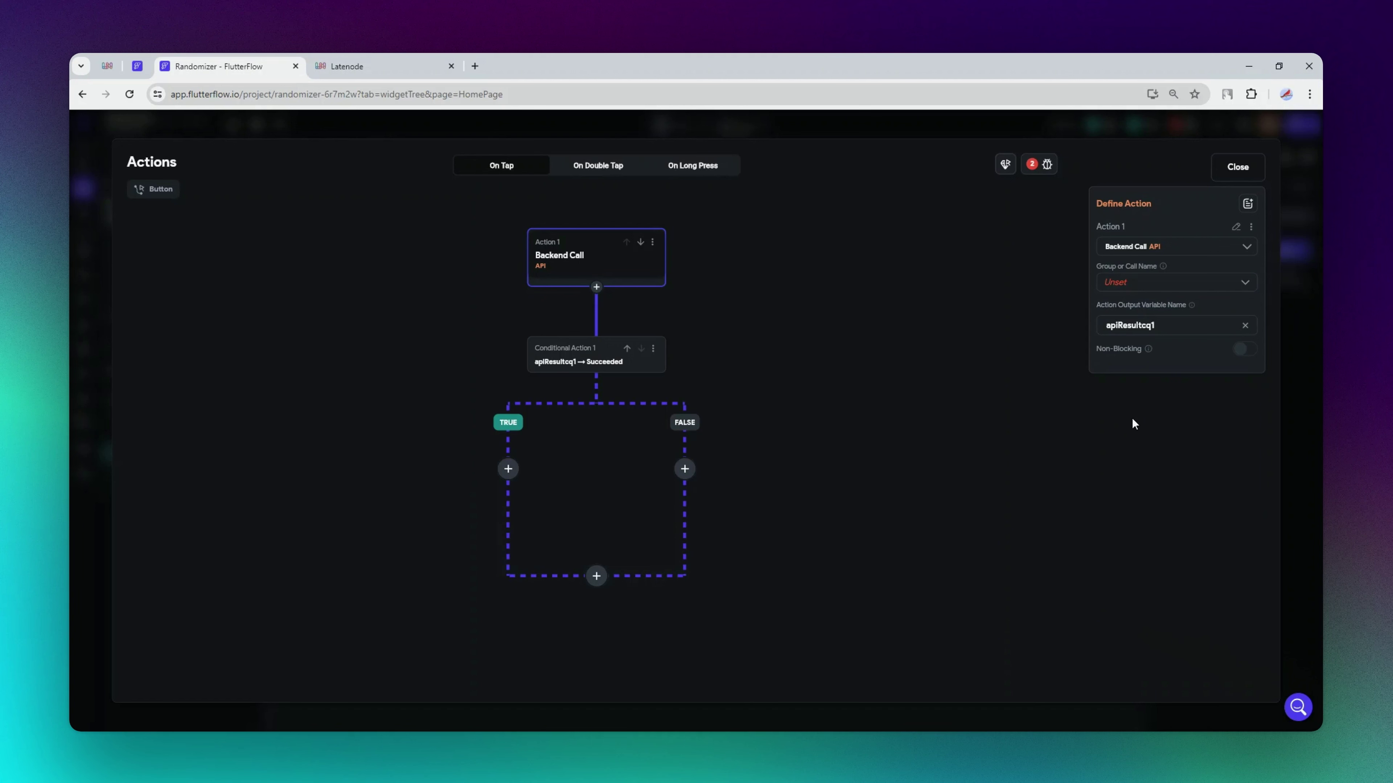
click(1140, 283)
click(1140, 291)
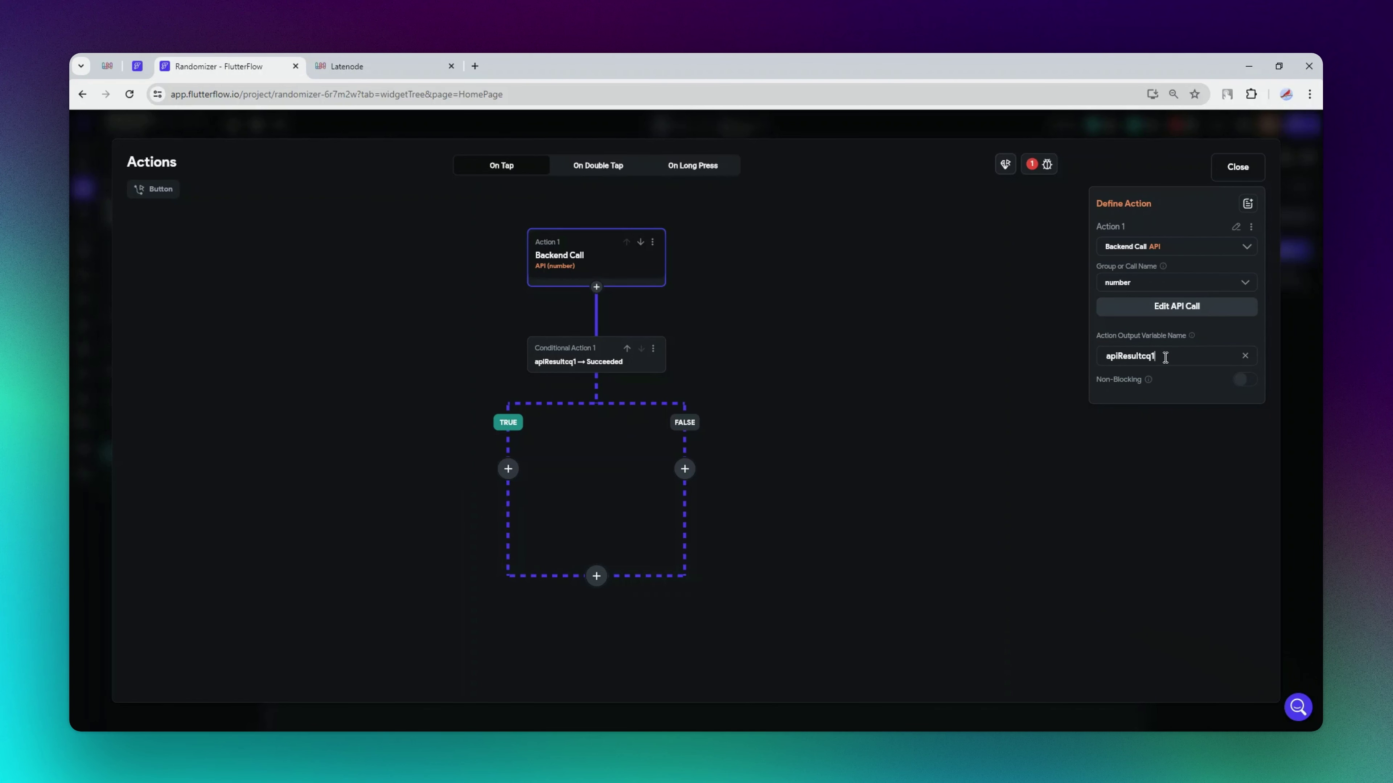
Rename the API call action's output variable to "apiResultNum".
key(BackSpace)
key(BackSpace)
key(BackSpace)
text(Num)
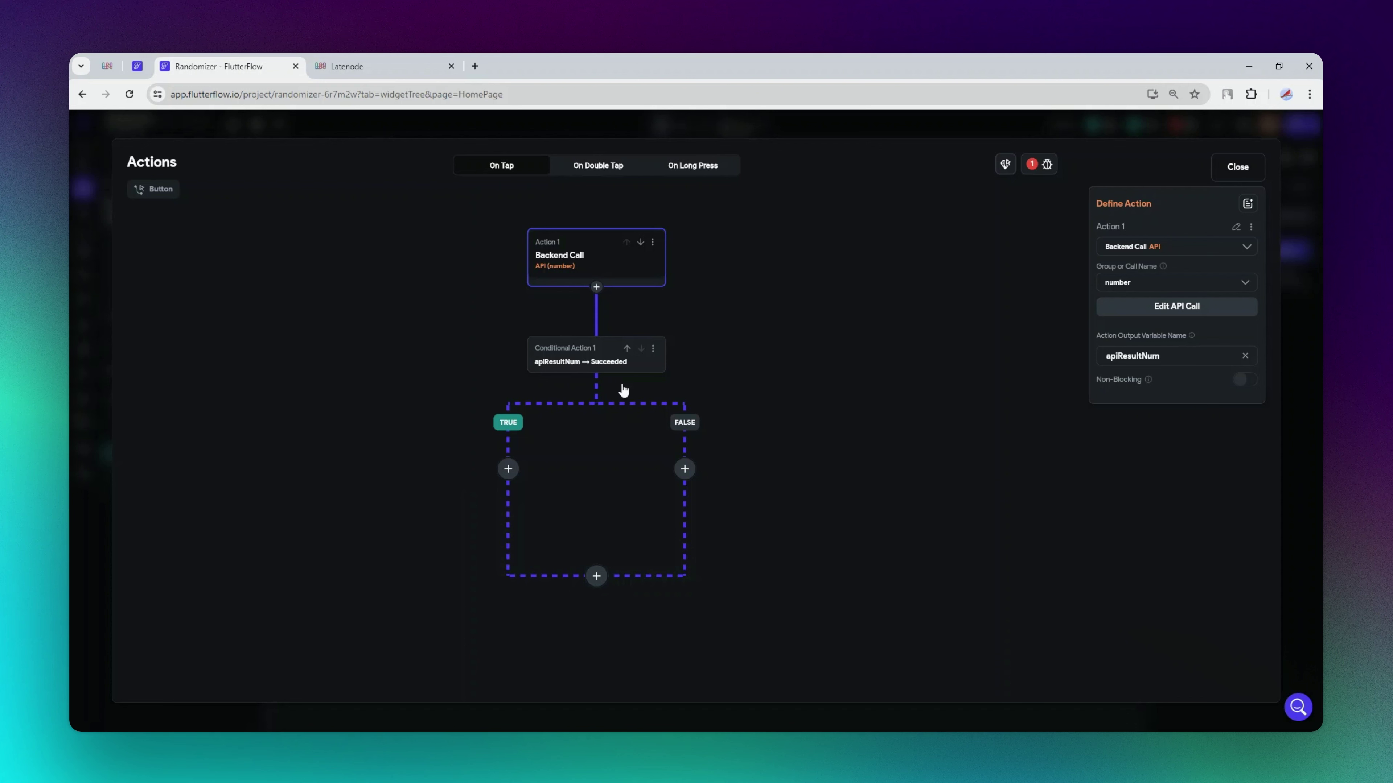
Delete the conditional action after the backend call and add a Navigate To HomePage action in its place.
click(654, 352)
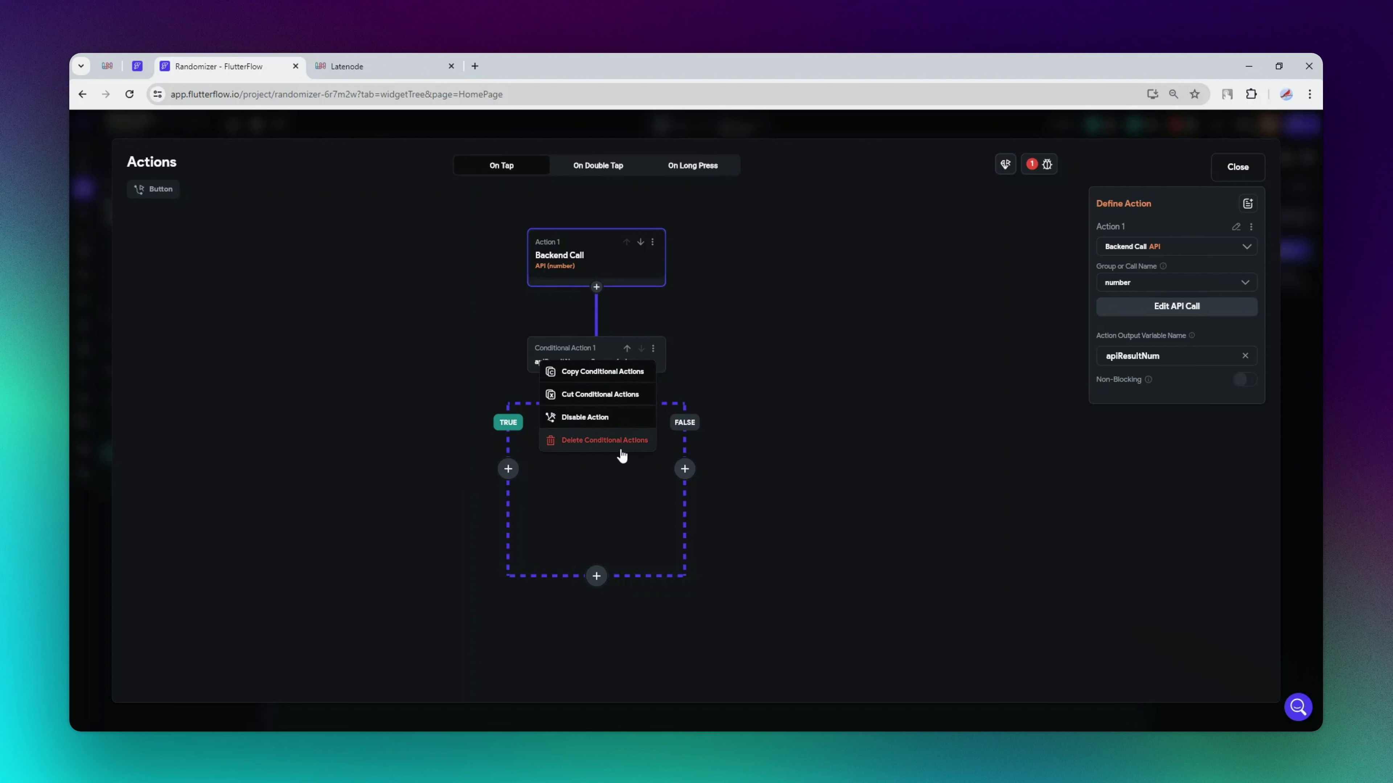
click(601, 442)
click(589, 312)
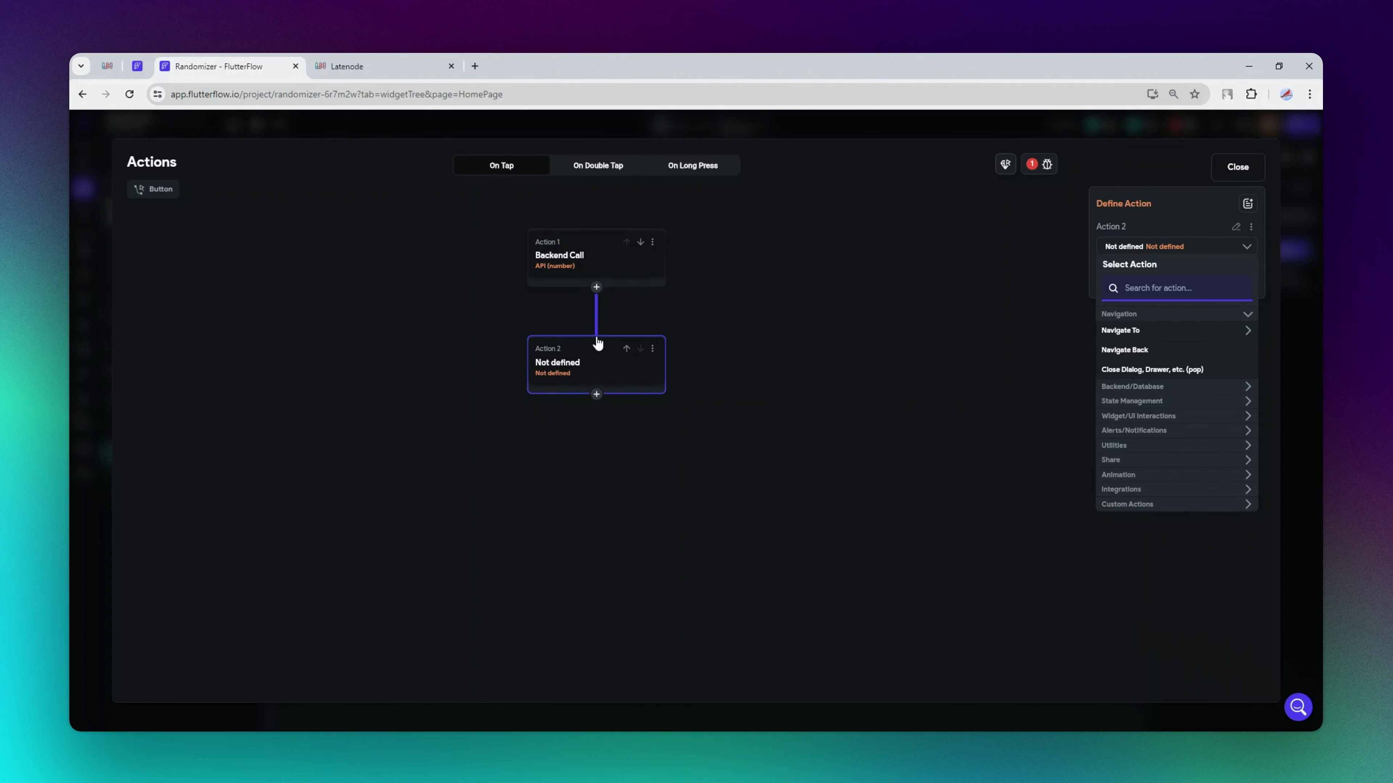
click(1144, 332)
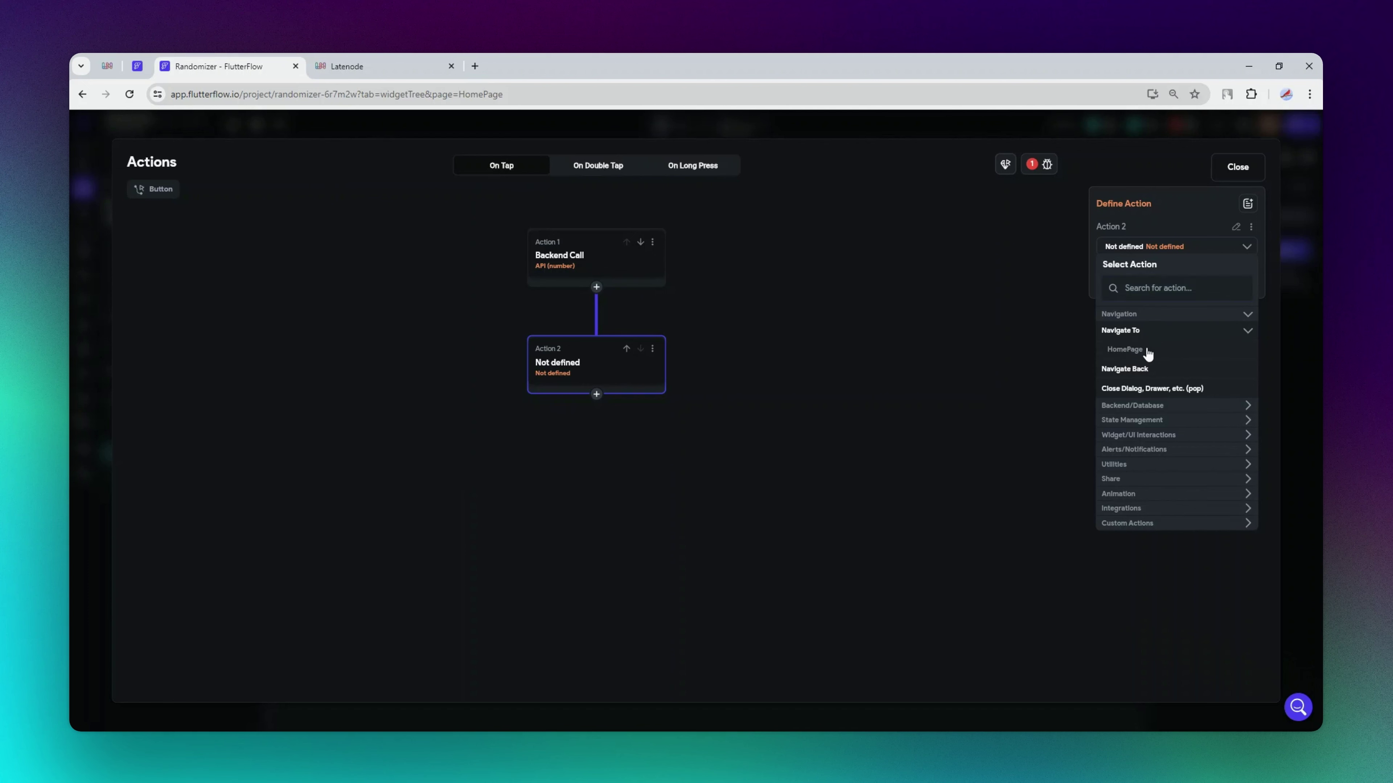
click(1147, 354)
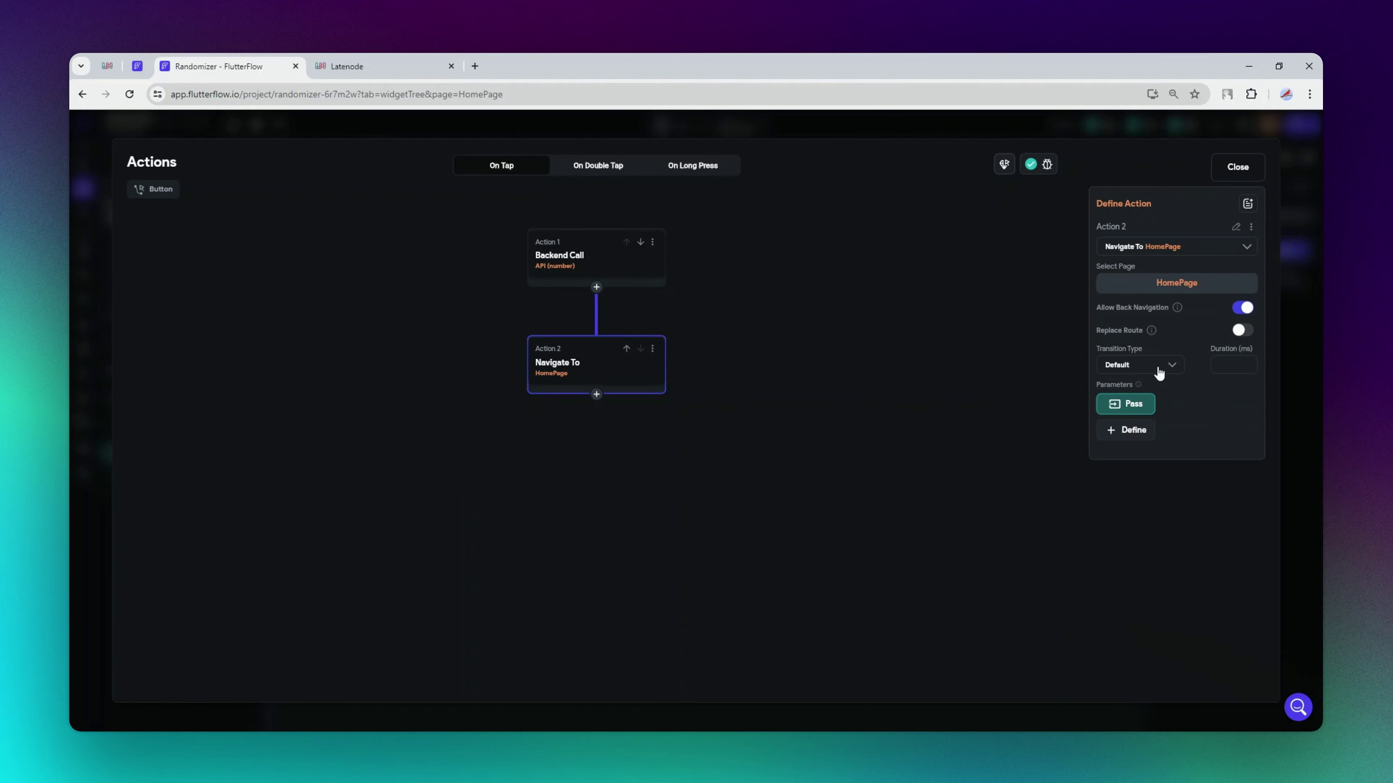
Pass the "number" parameter with the navigation action, sourcing its value from the JSON Body of the apiResultNum action output.
click(1125, 404)
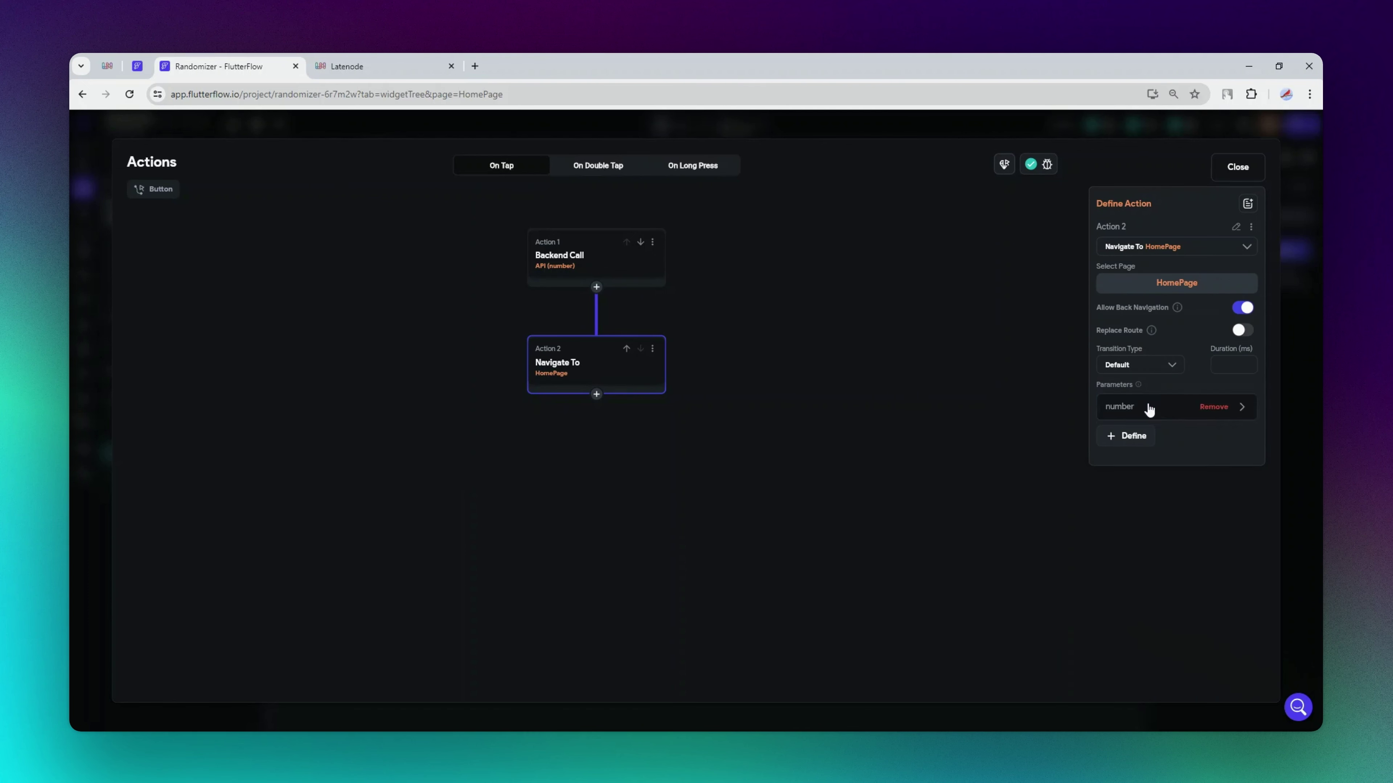
click(1197, 411)
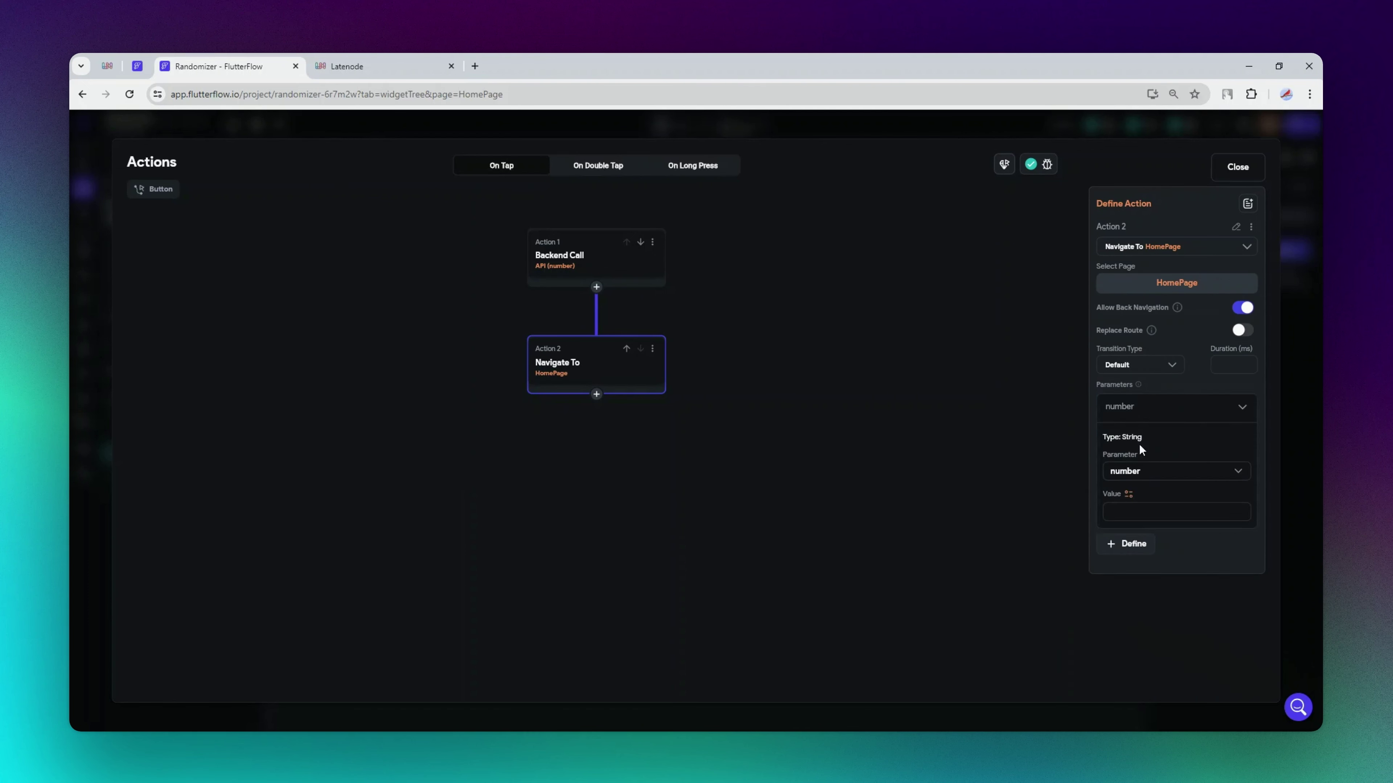
click(1129, 495)
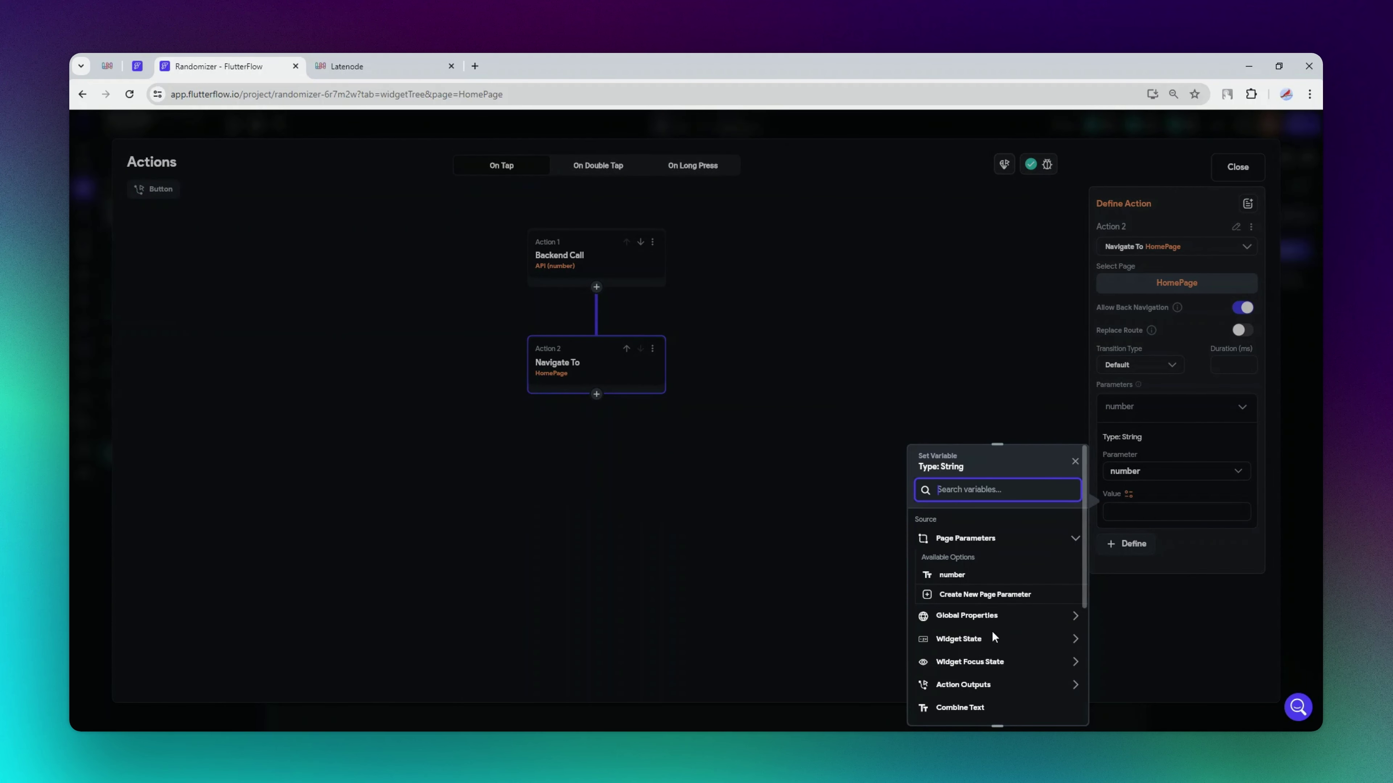
scroll(982, 636, down, 1)
click(969, 619)
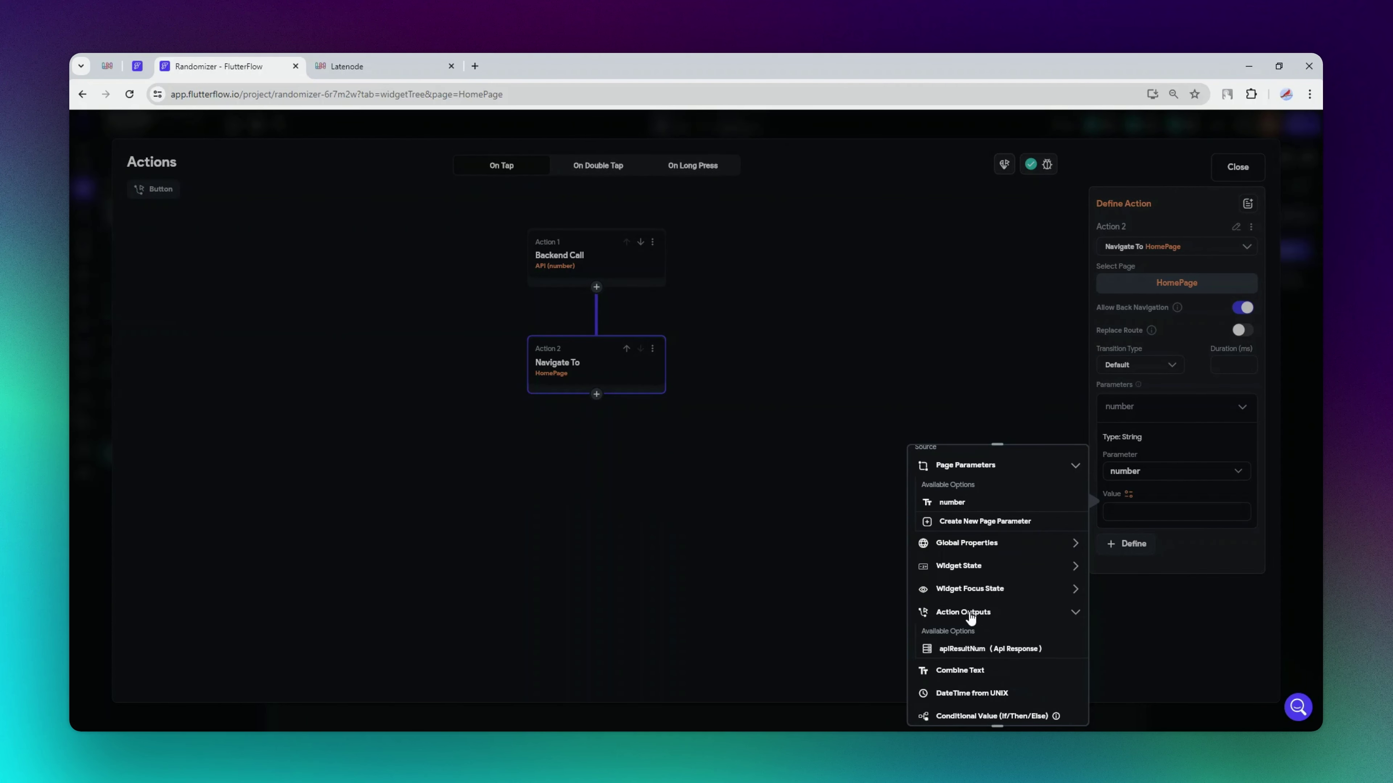
click(957, 650)
click(948, 565)
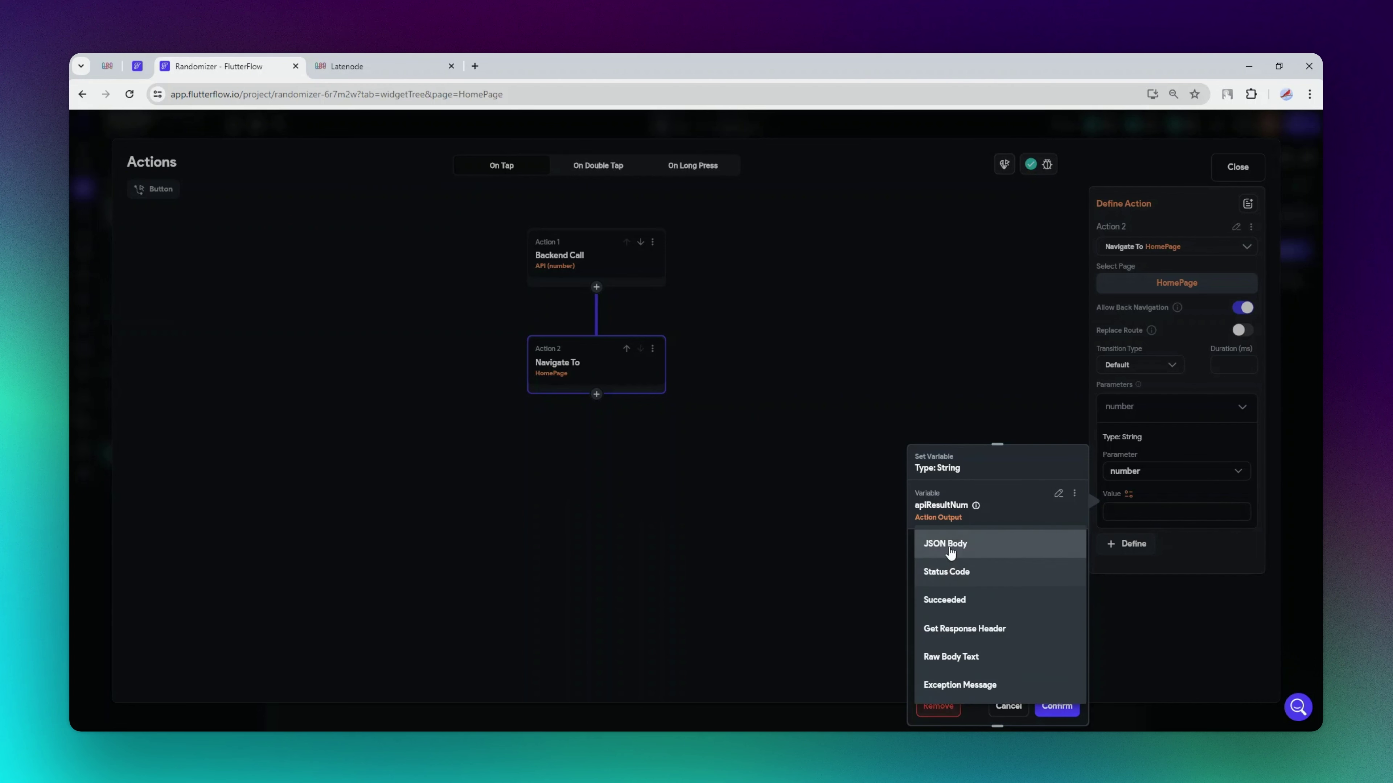
click(952, 550)
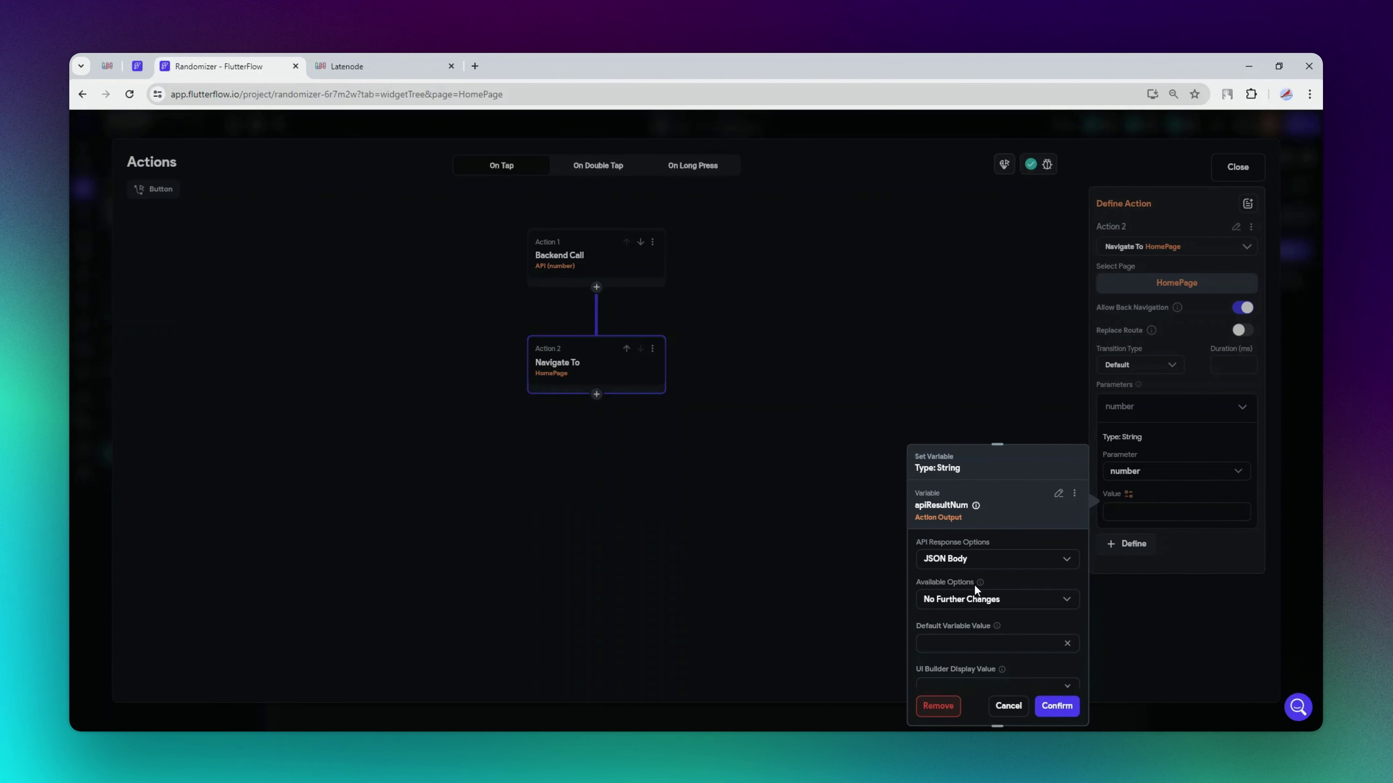
Set the passed value to the predefined path "number", confirm the variable, and close the action flow editor.
click(981, 602)
click(973, 546)
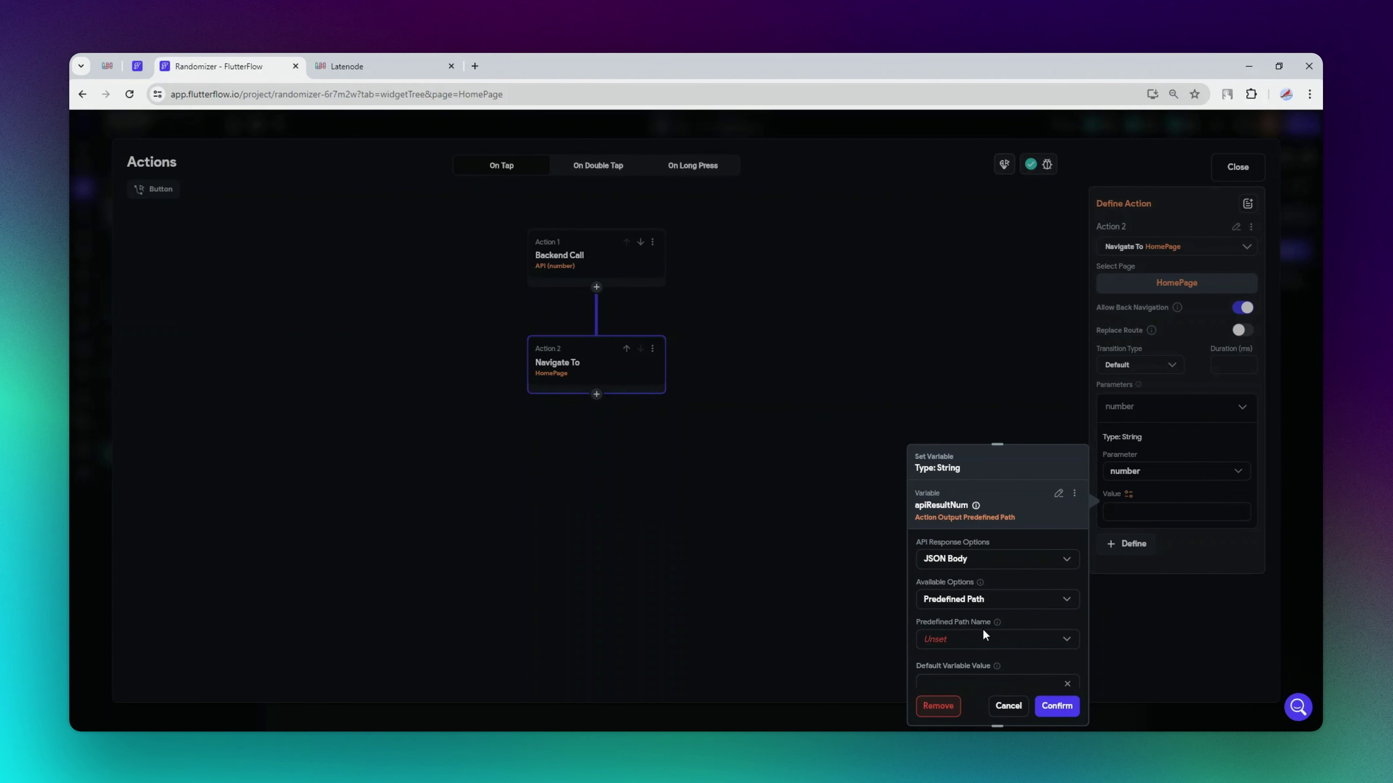
click(1004, 601)
click(995, 602)
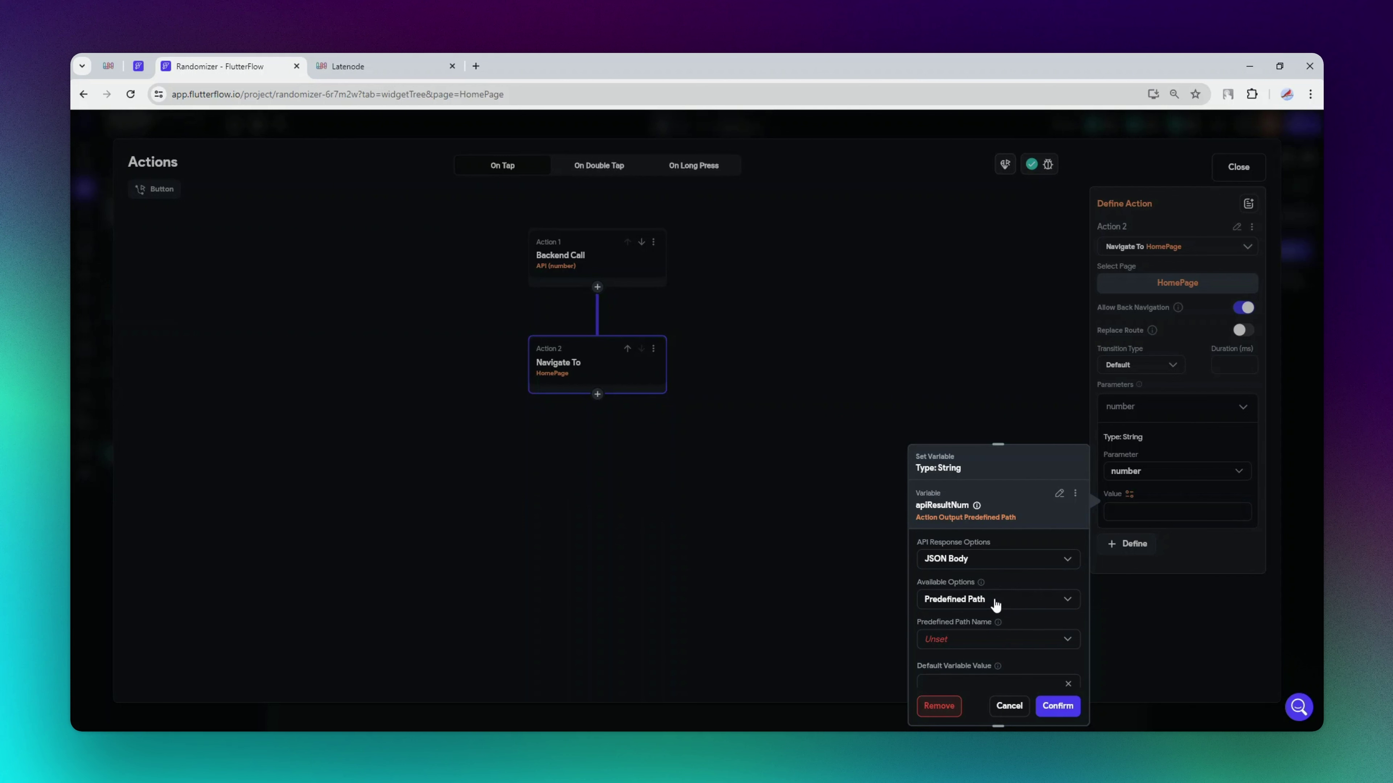
click(990, 645)
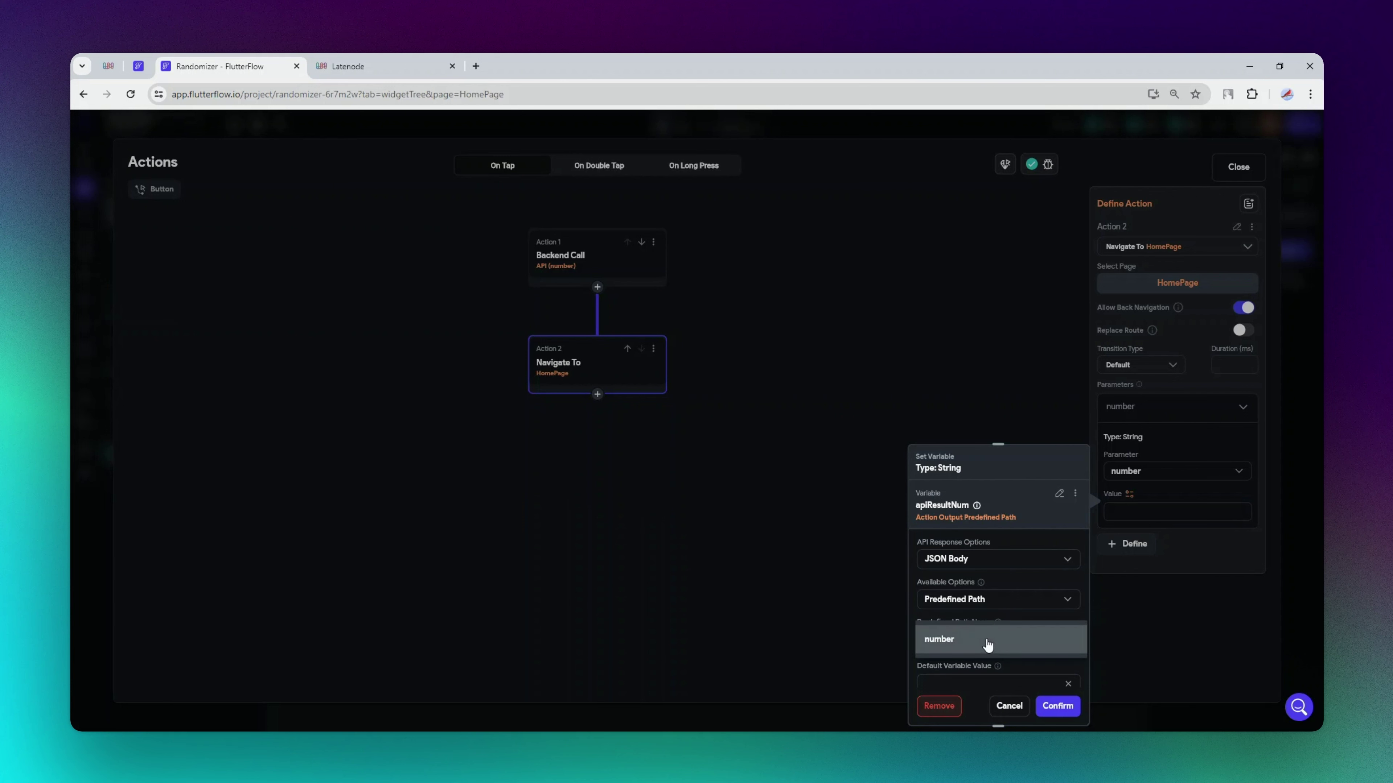
click(986, 644)
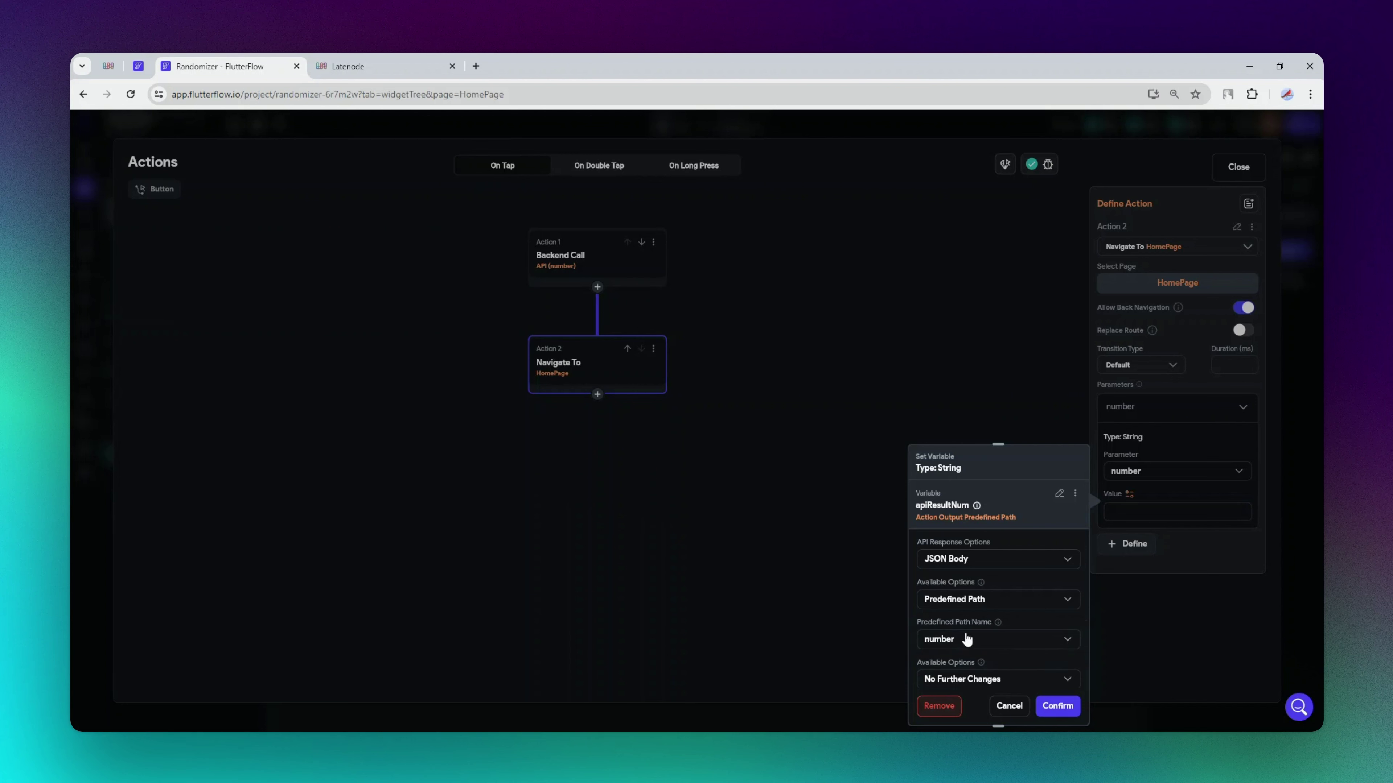
scroll(980, 642, down, 1)
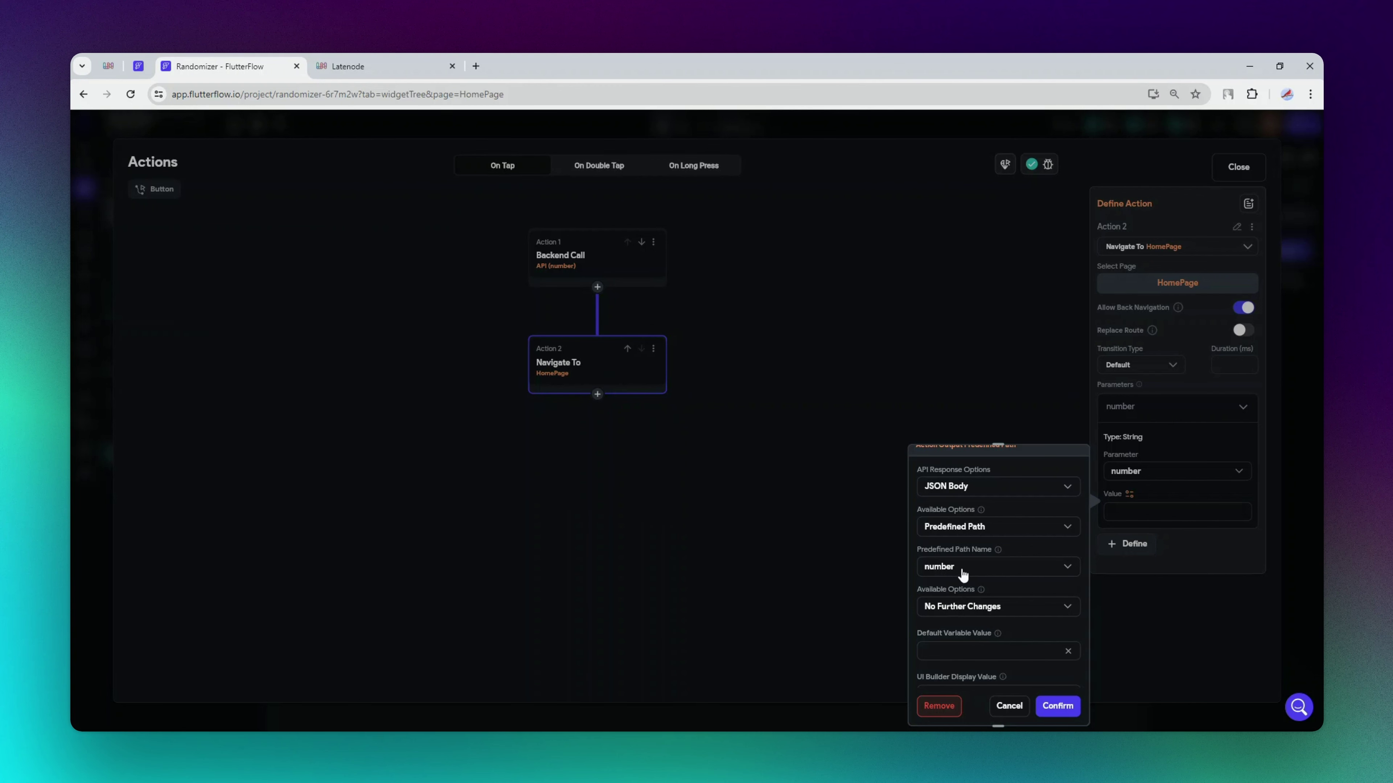
click(1055, 707)
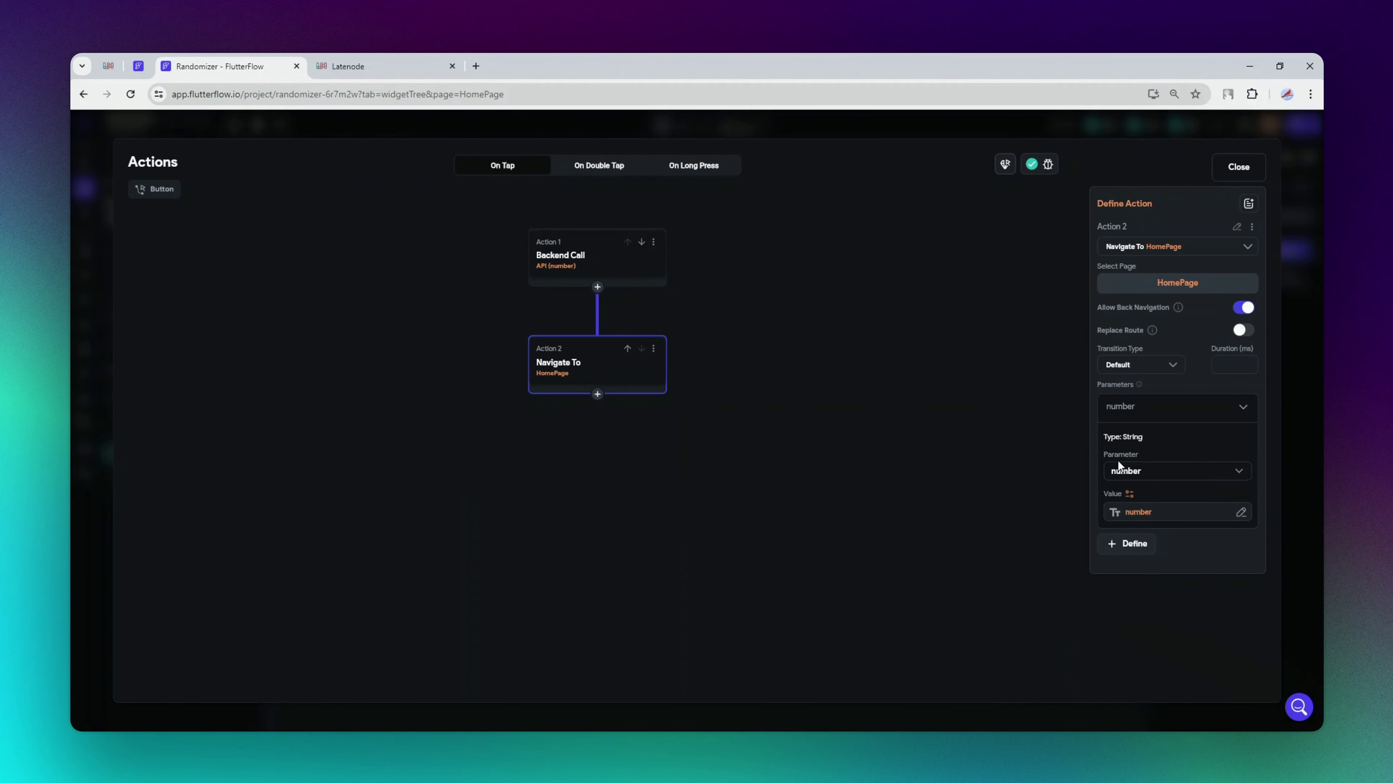
click(1238, 168)
Review the JSON path and its name in the "number" API call's response settings.
click(86, 324)
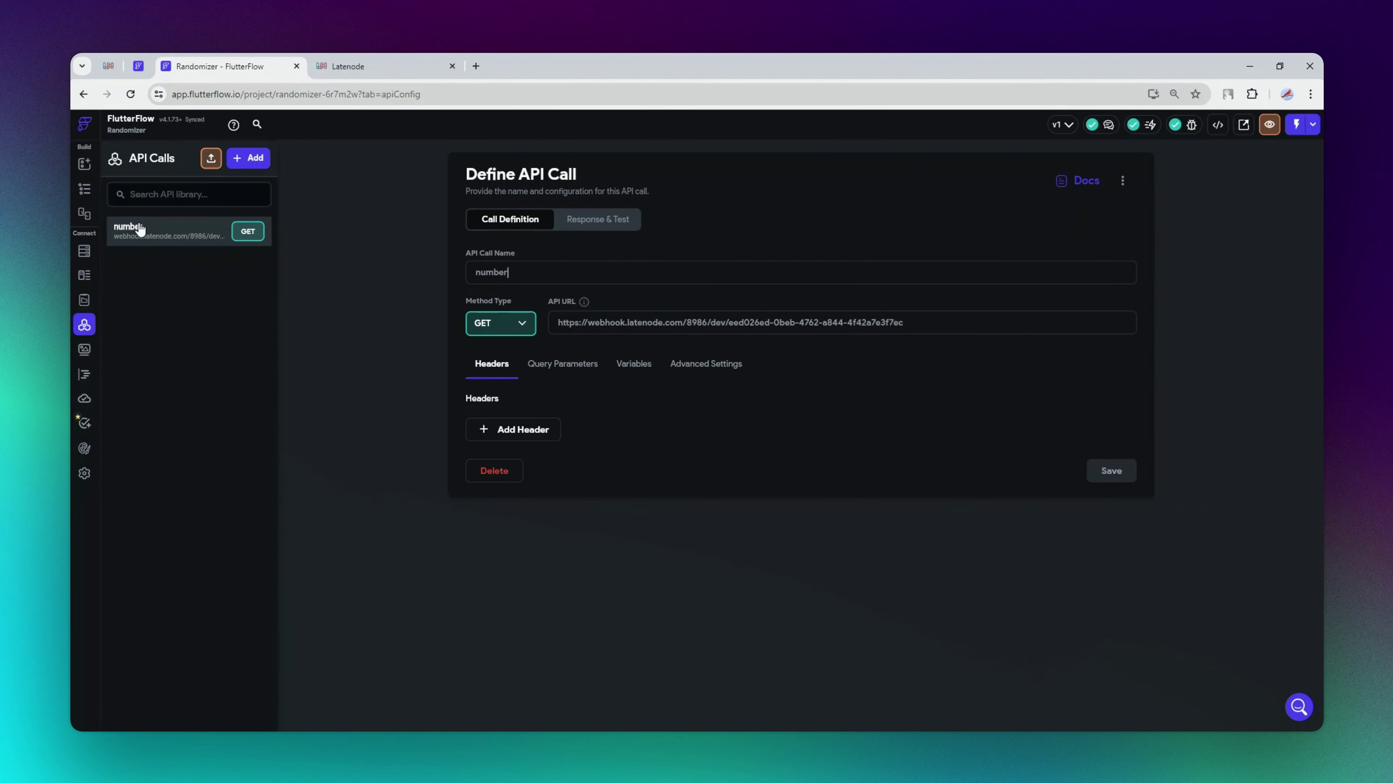
click(589, 219)
mouse_move(531, 528)
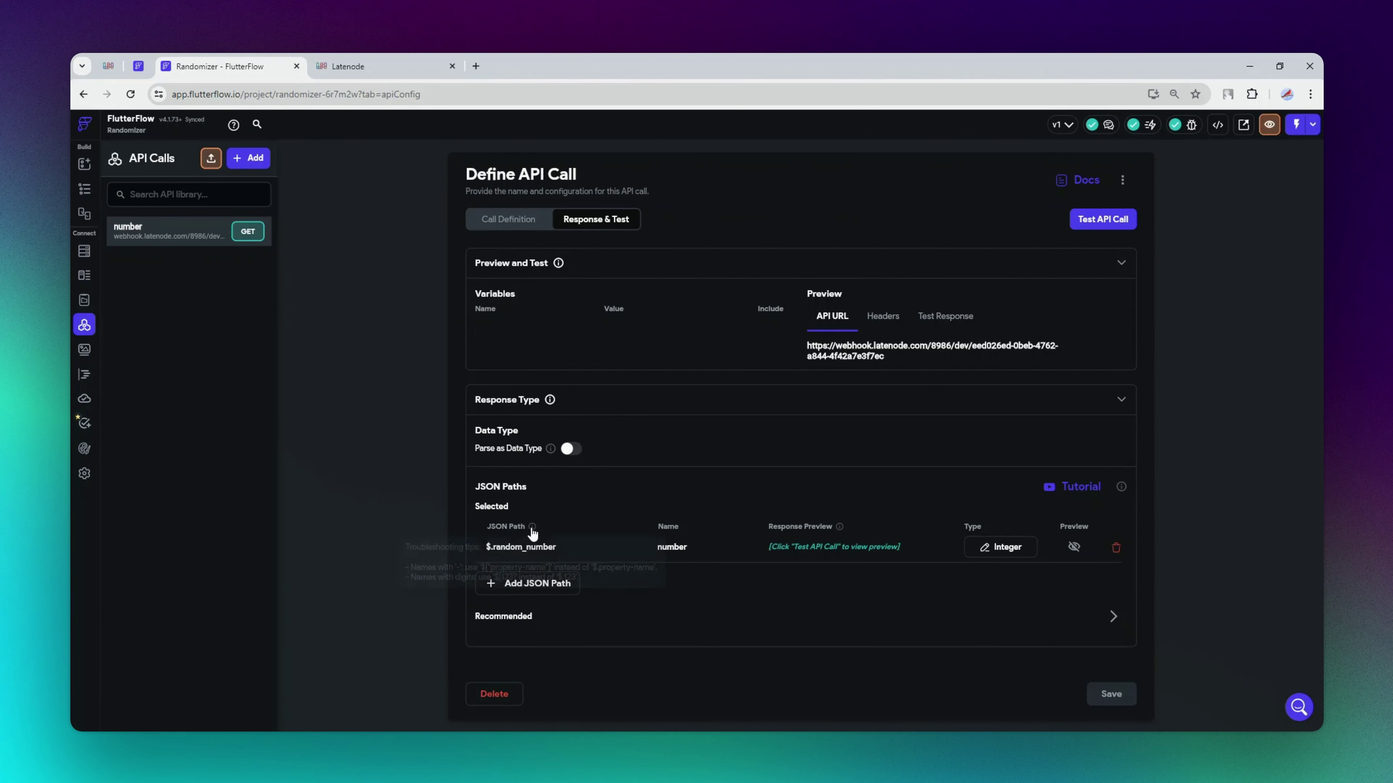
click(672, 548)
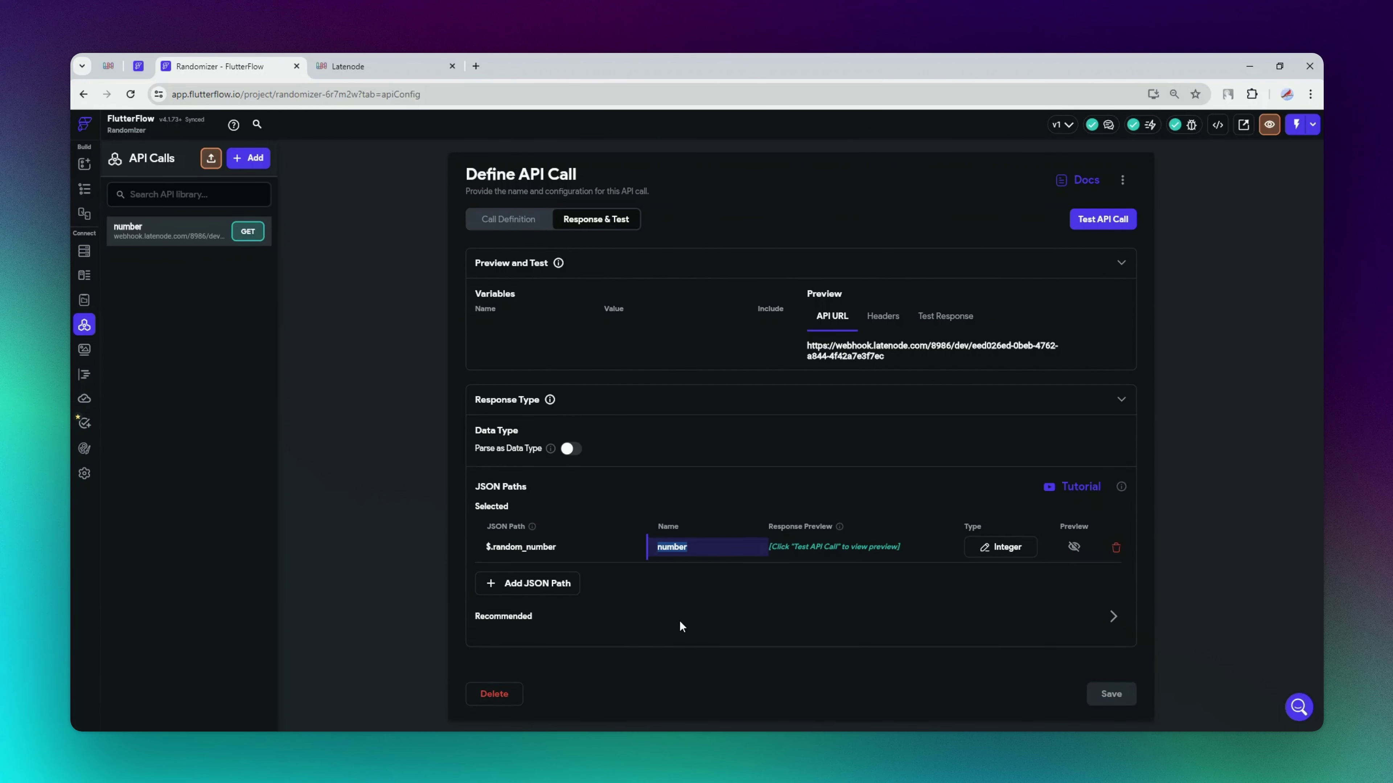
Return to the HomePage design and launch the app in Test mode.
click(84, 189)
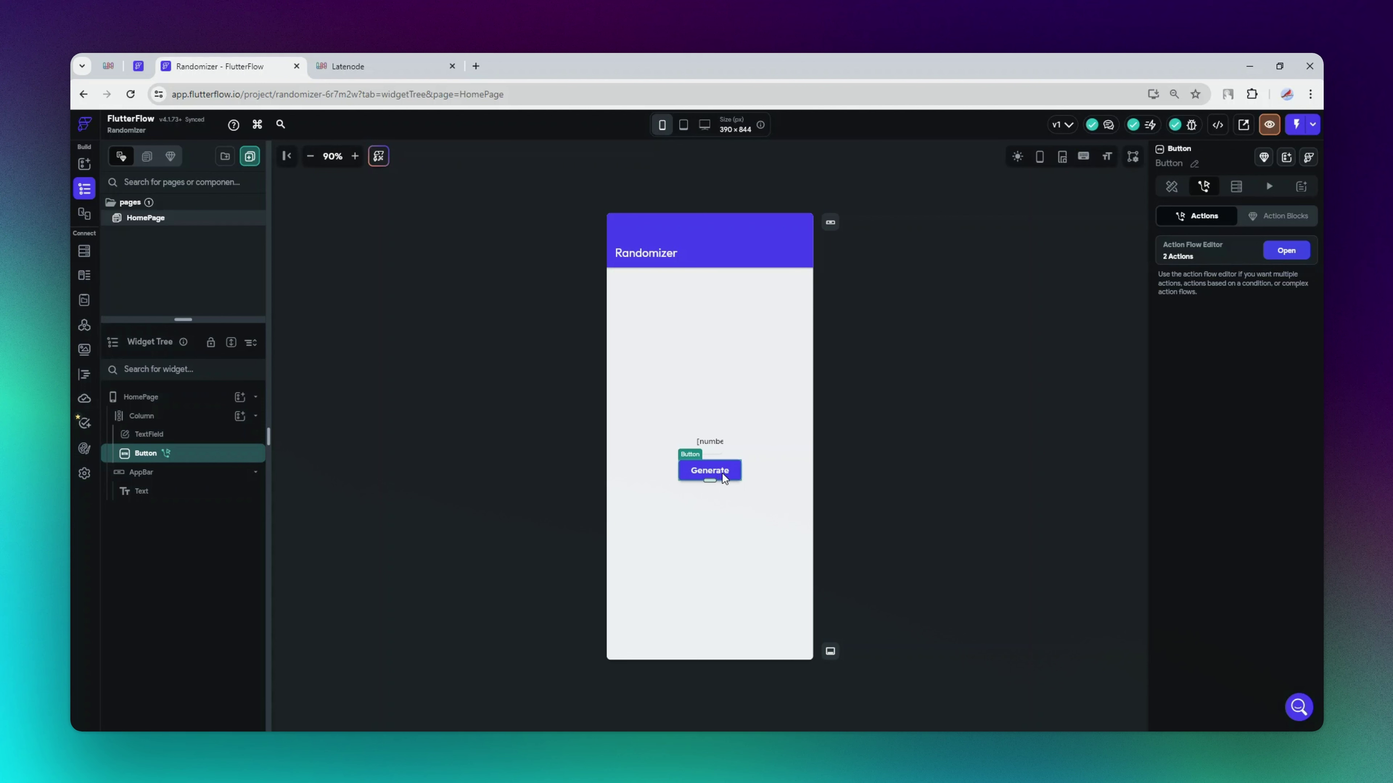
click(717, 450)
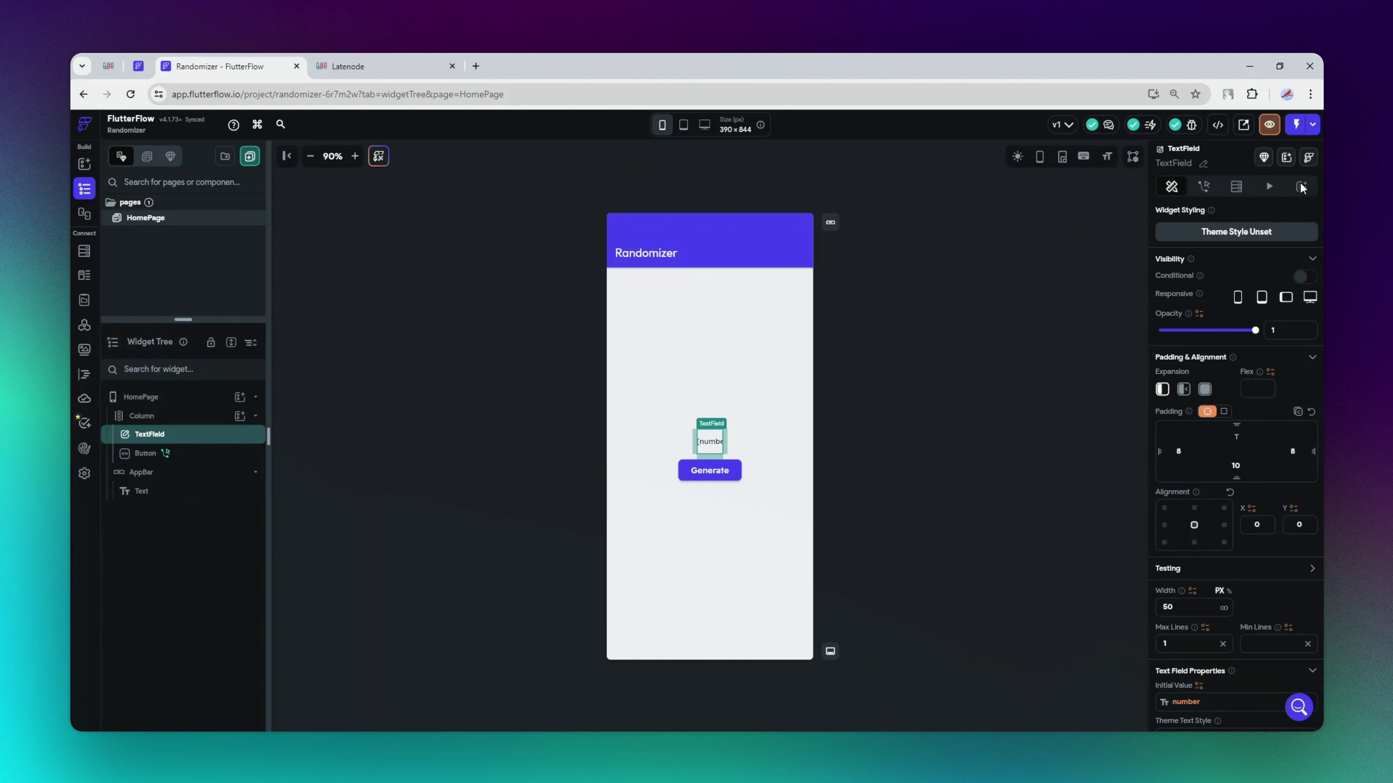
click(1312, 126)
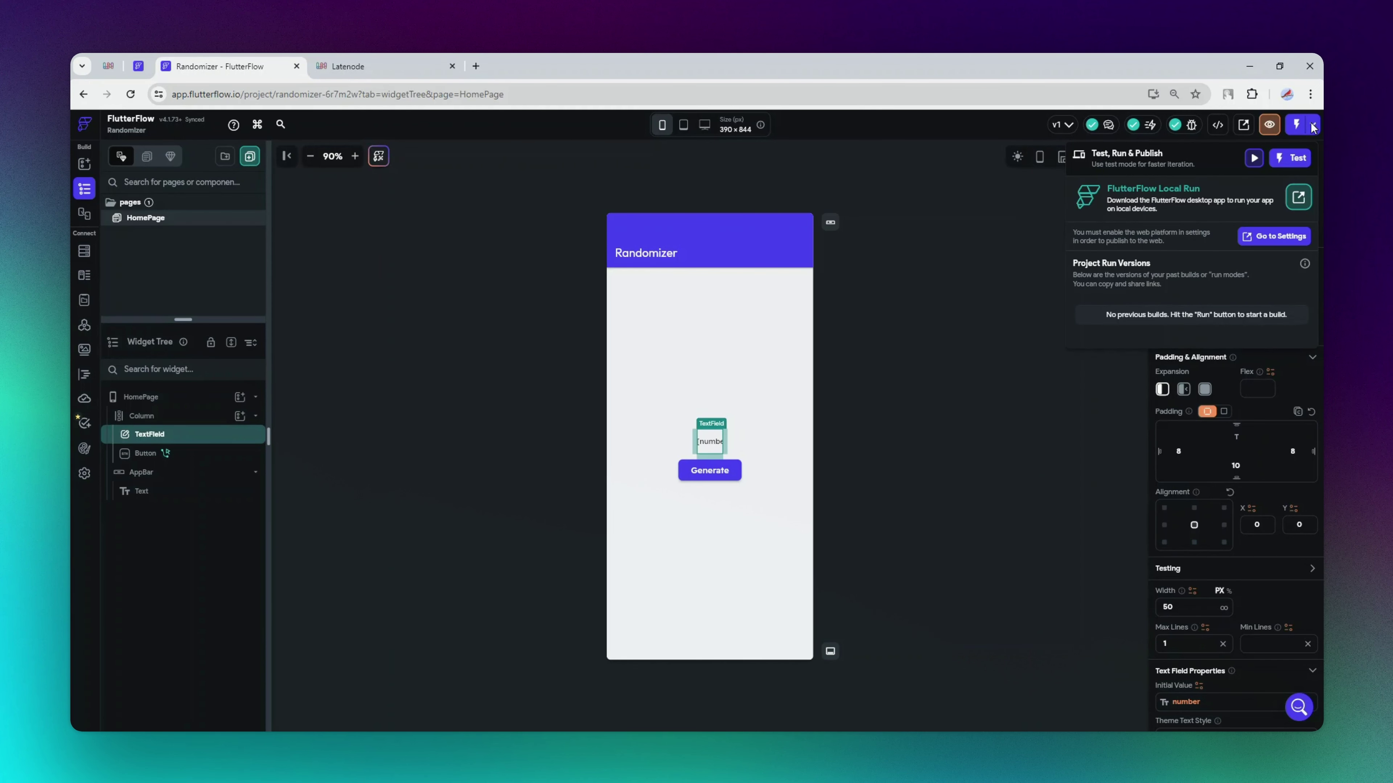
click(1292, 158)
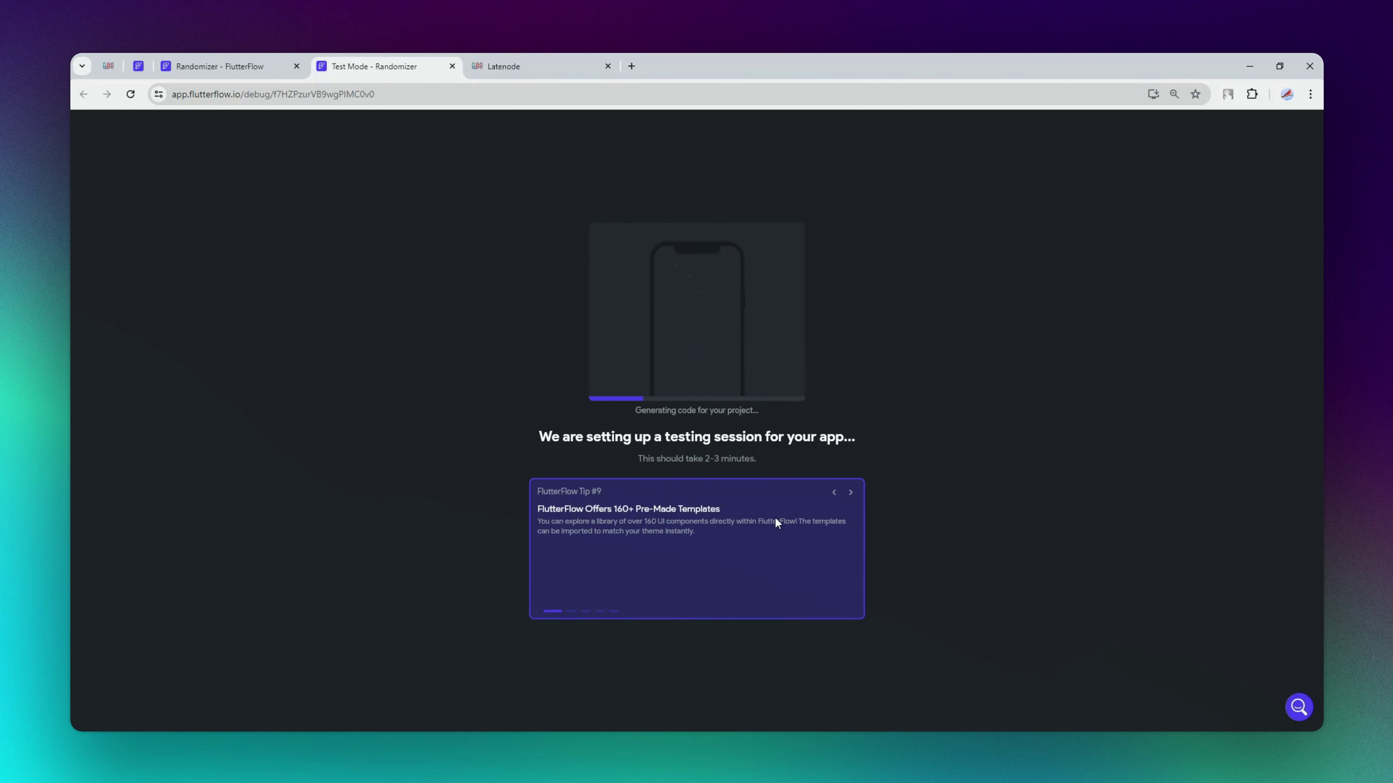
Switch to Latenode and set the webhook scenario to active.
key(ctrl+Tab)
click(570, 569)
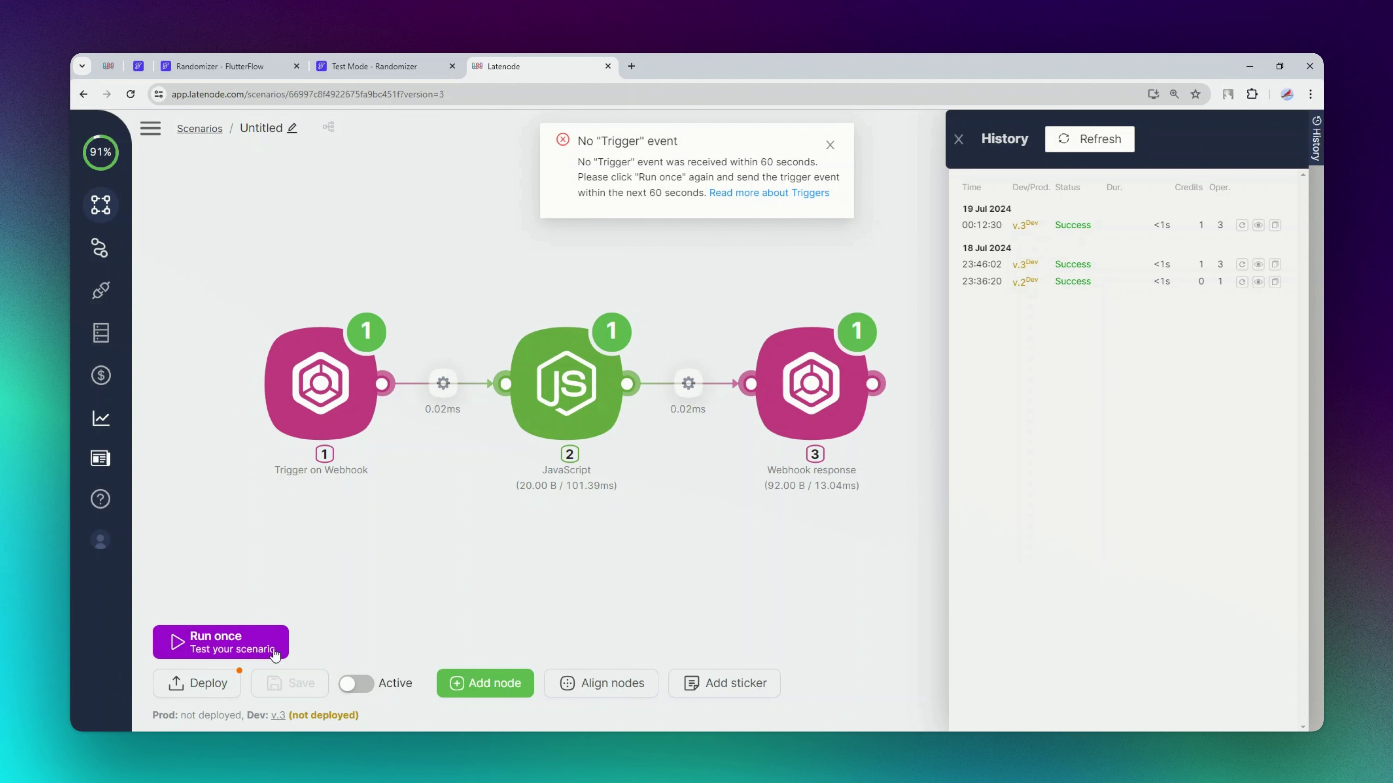
click(352, 686)
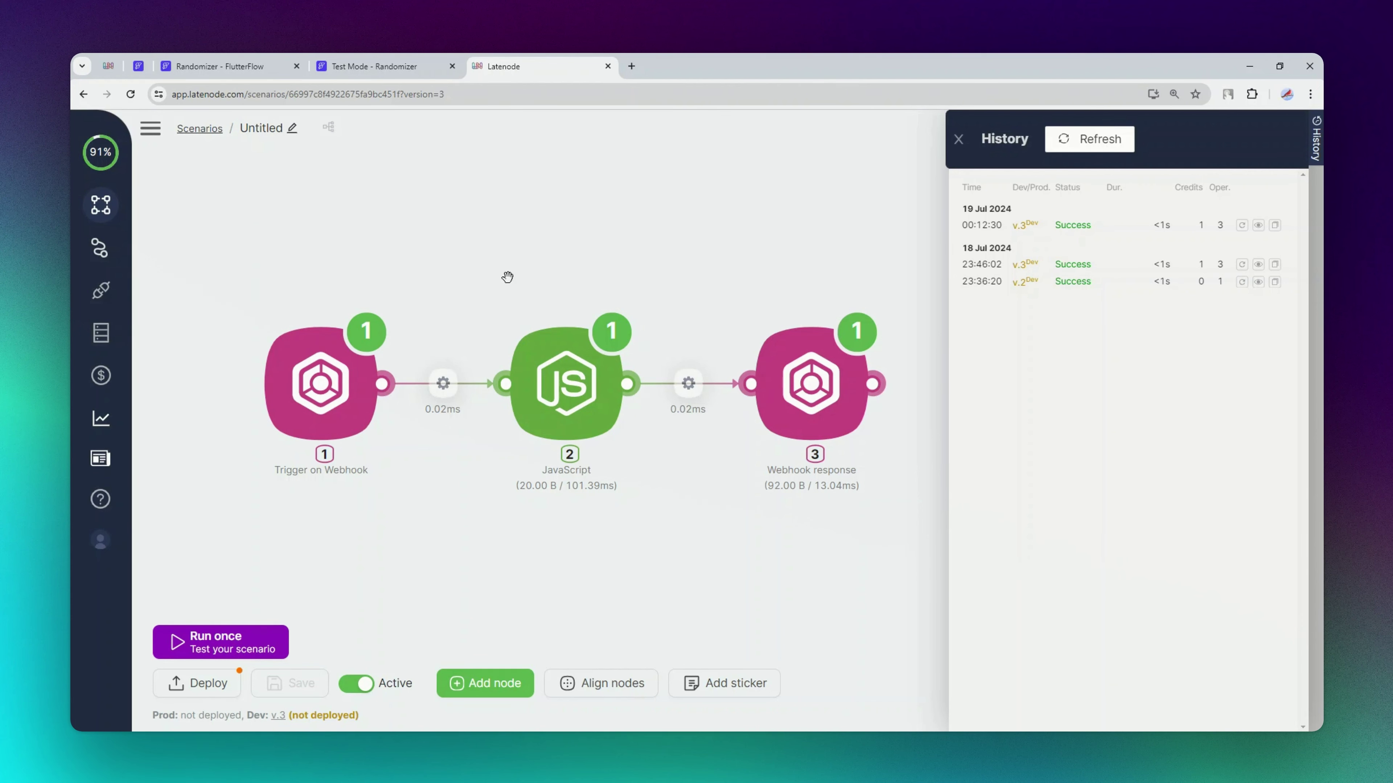
Return to the FlutterFlow test session and run Generate twice to fetch random numbers.
click(364, 66)
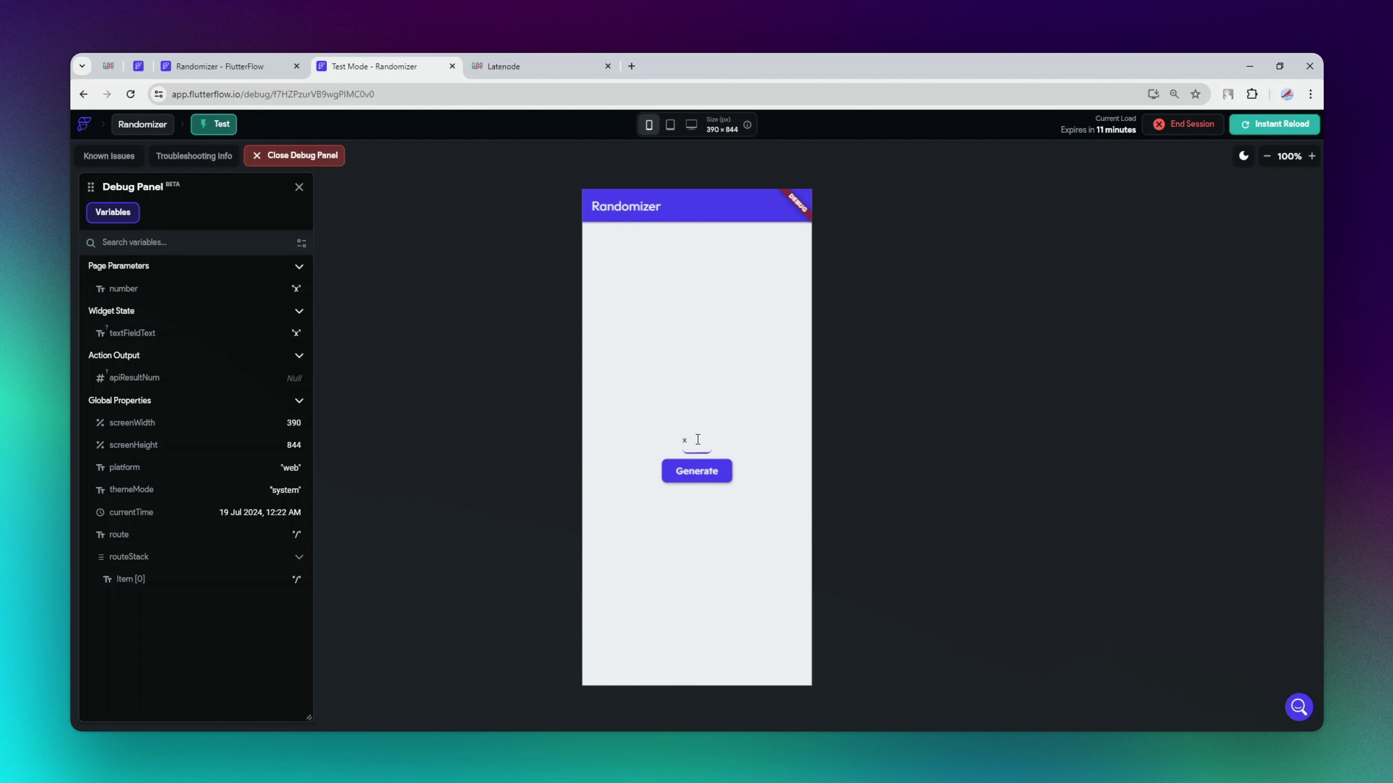
key(BackSpace)
click(719, 464)
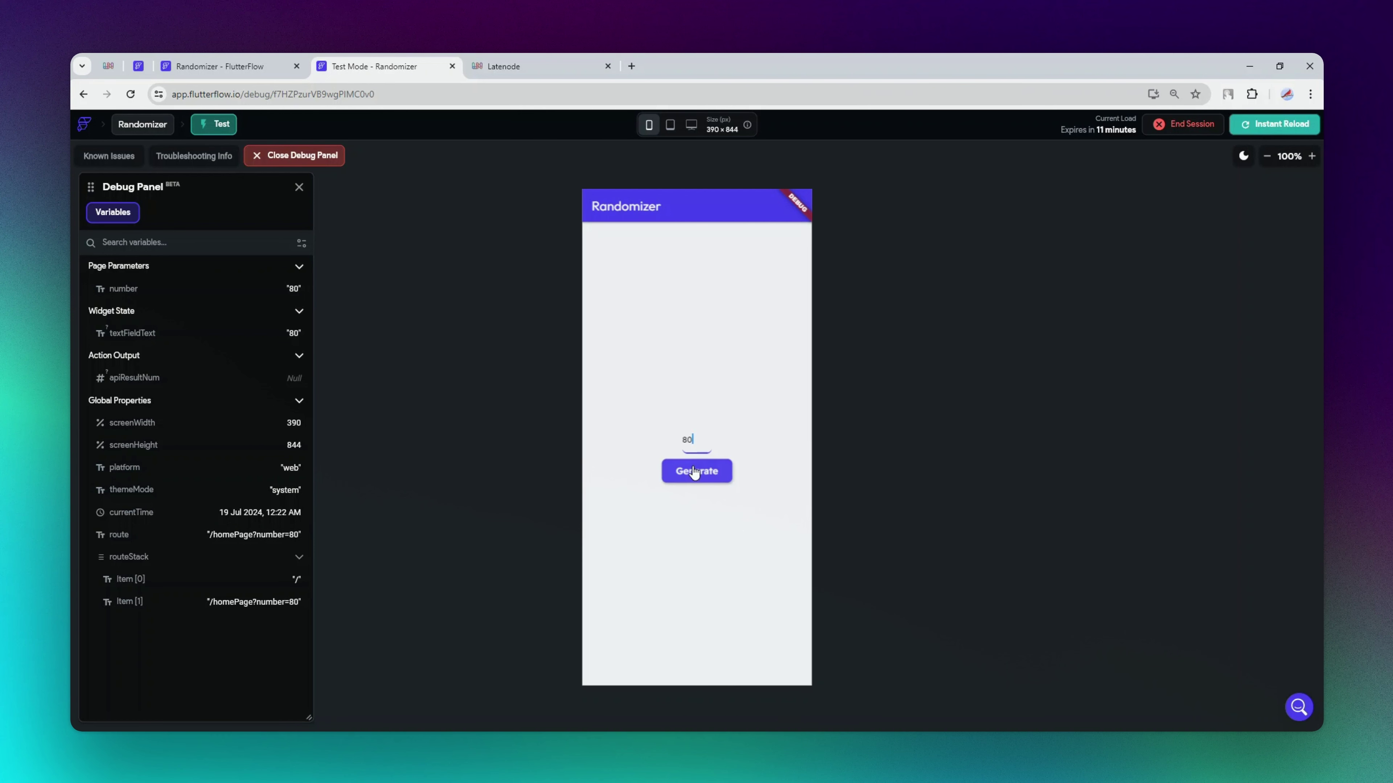
click(680, 473)
Switch to Latenode, refresh the run history and inspect the JavaScript node's random_number output in the newest run.
click(489, 69)
click(1092, 139)
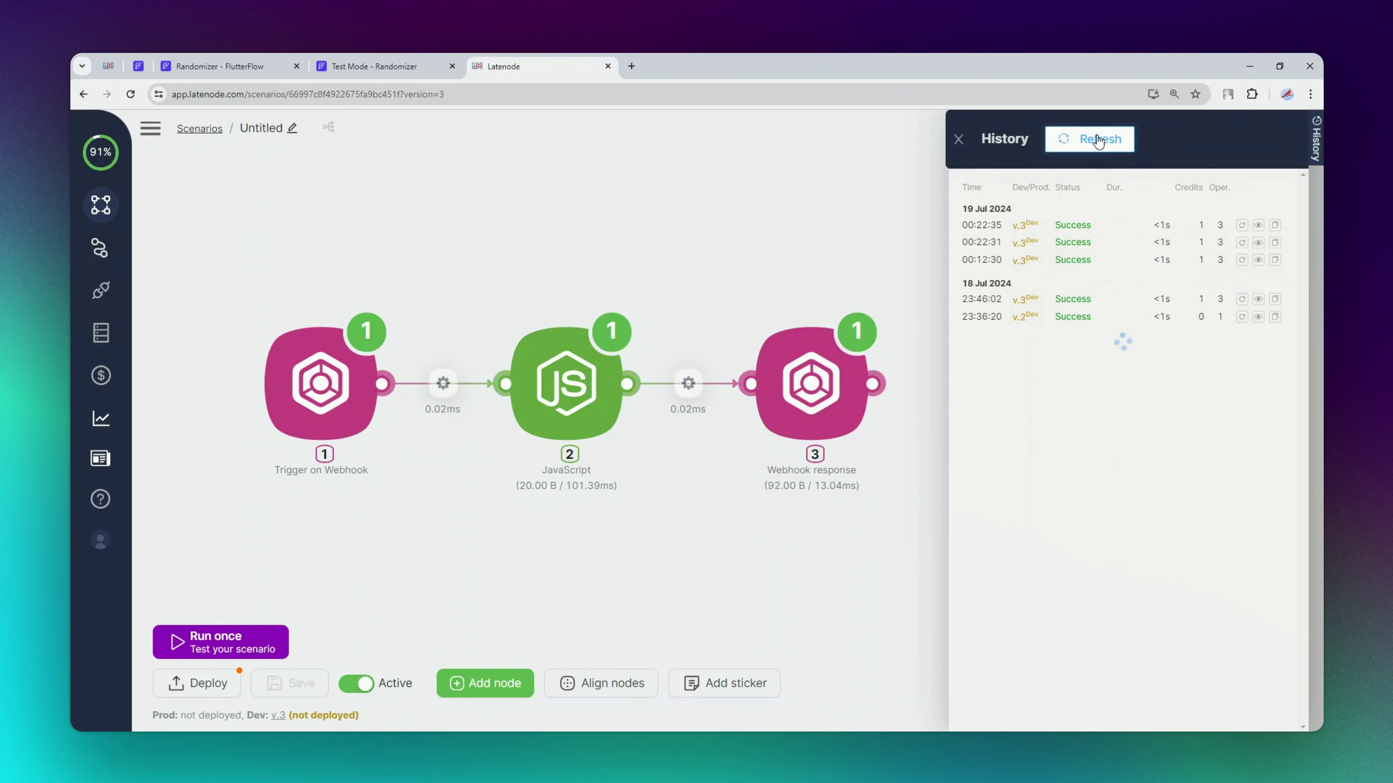
click(1258, 225)
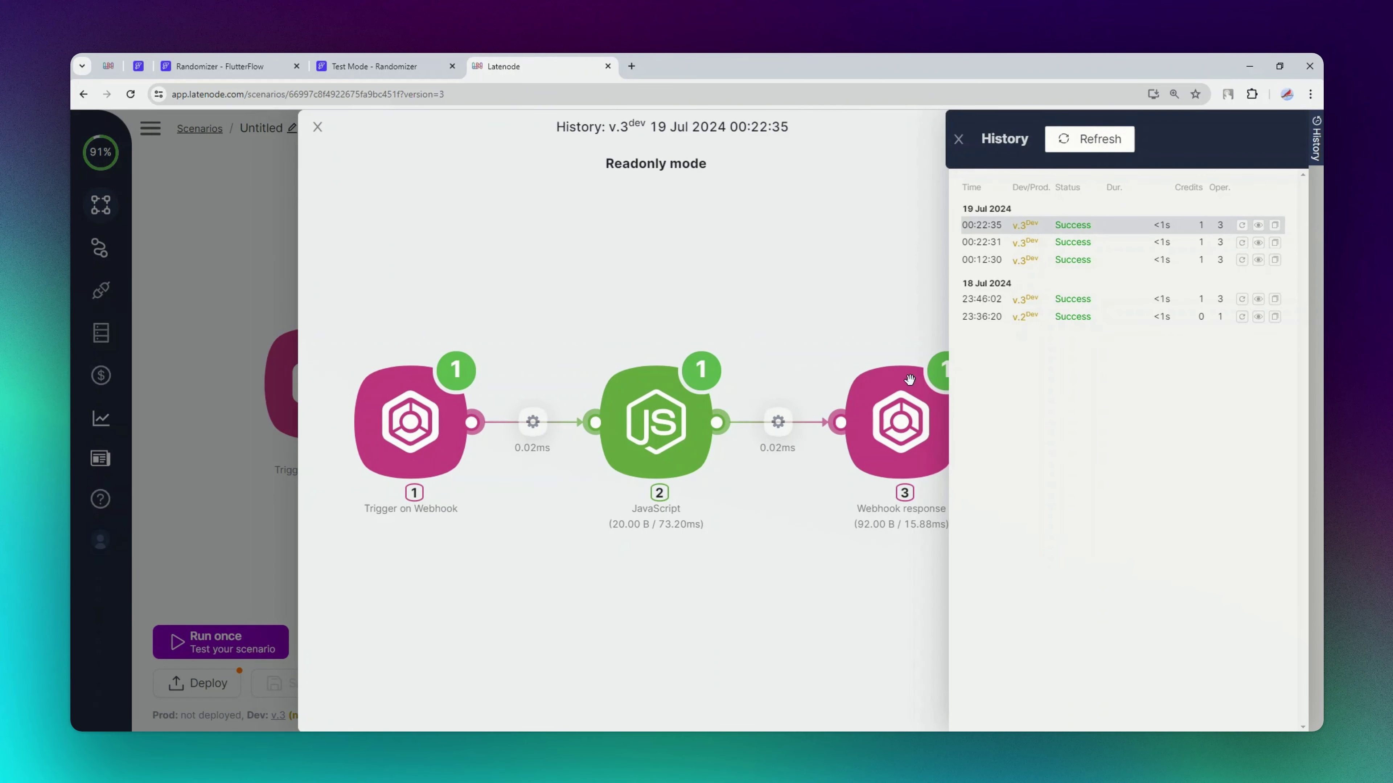
click(712, 370)
double_click(877, 270)
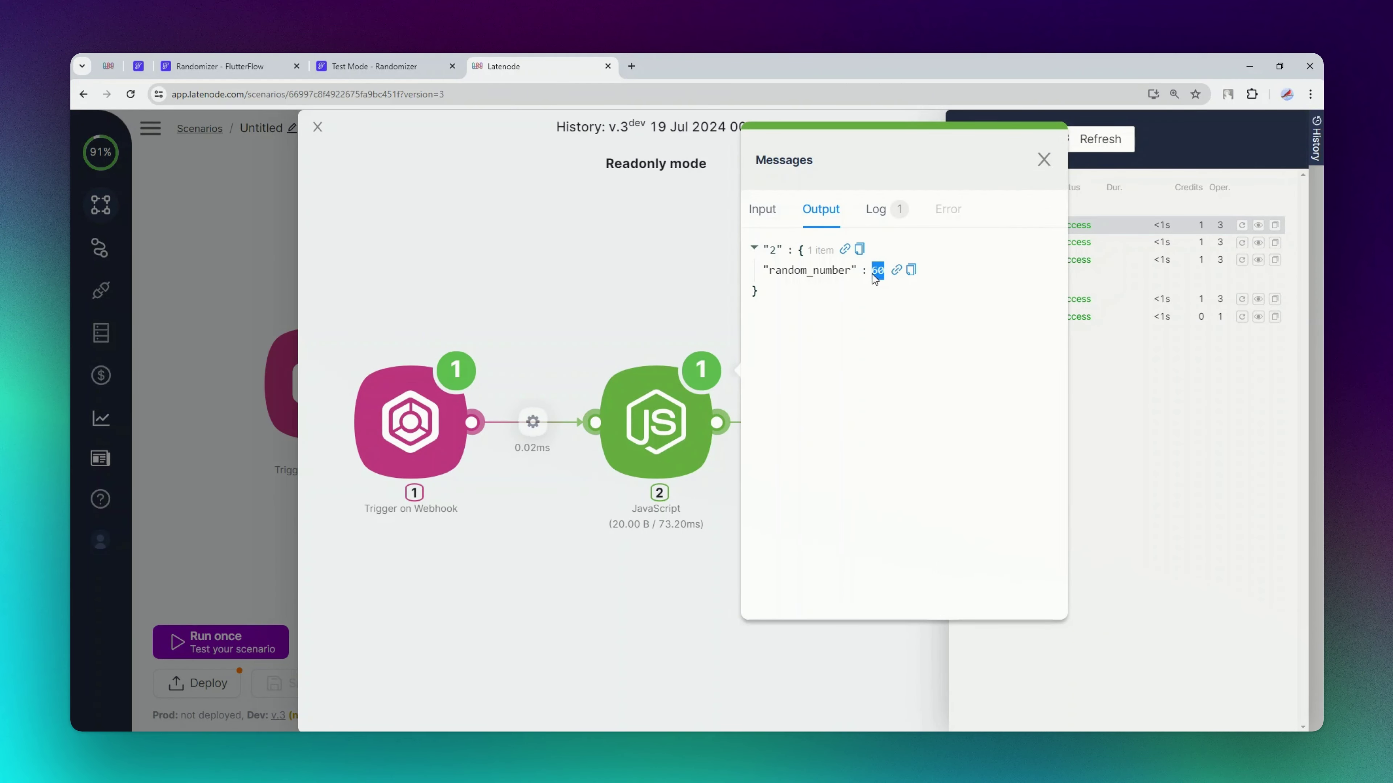
Check the number shown in the FlutterFlow test session and generate another one.
click(405, 67)
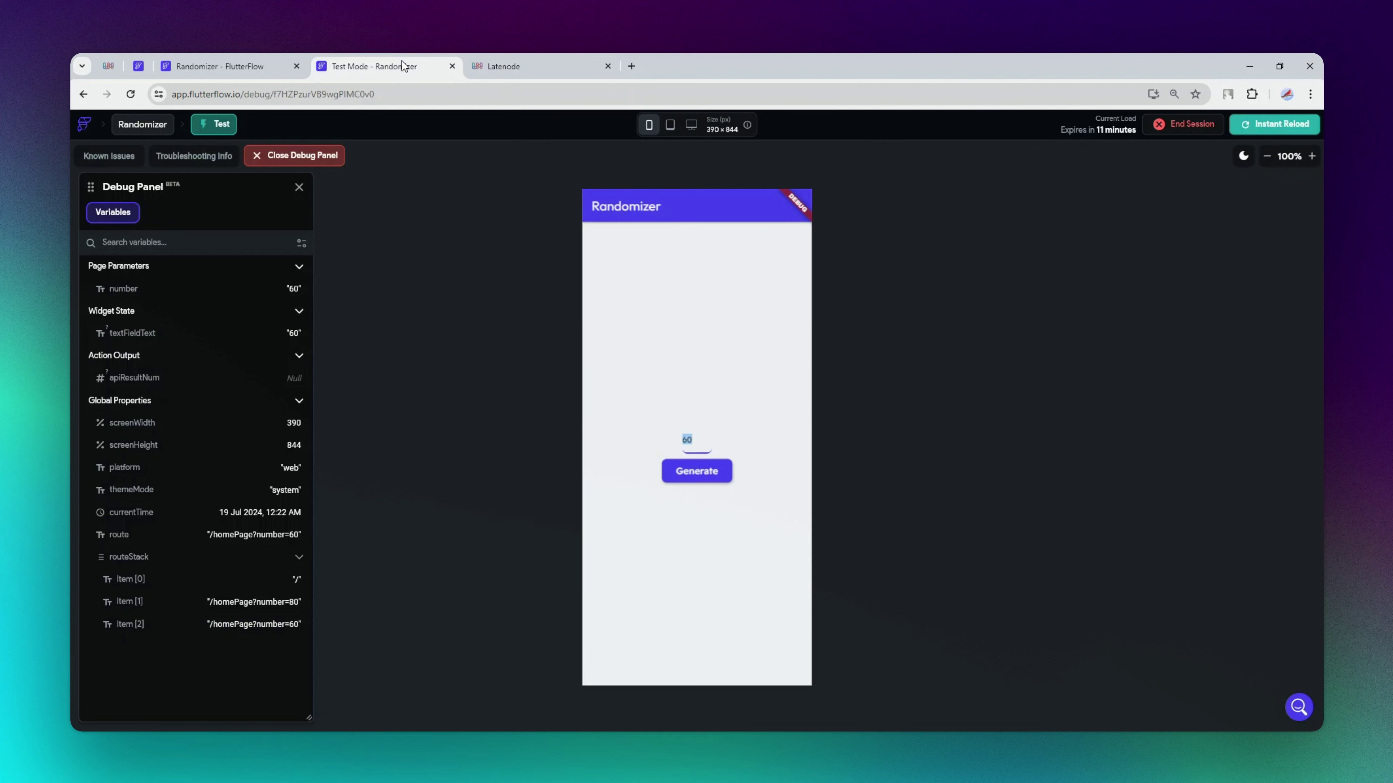
click(705, 477)
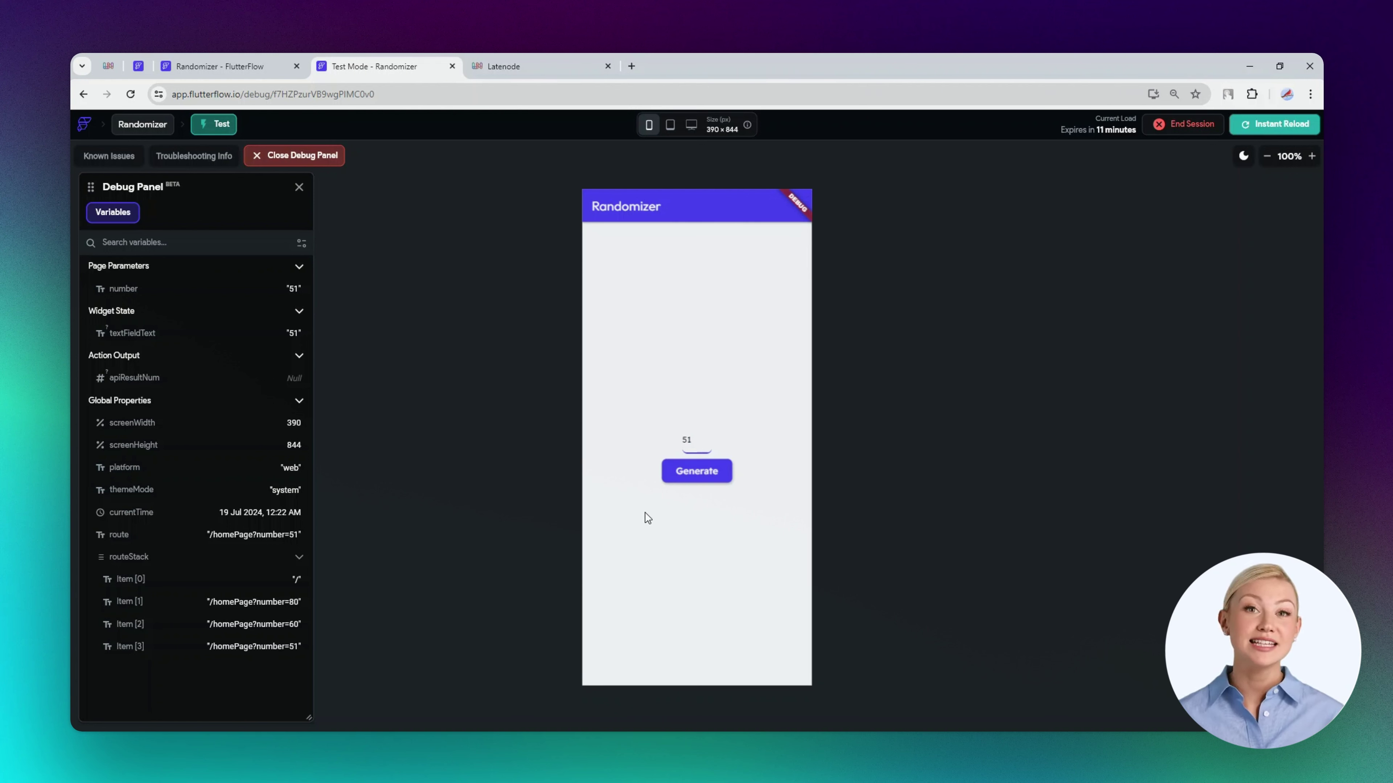
Go back to Latenode, close the run details and review the Trigger on Webhook node's URL and output.
click(501, 69)
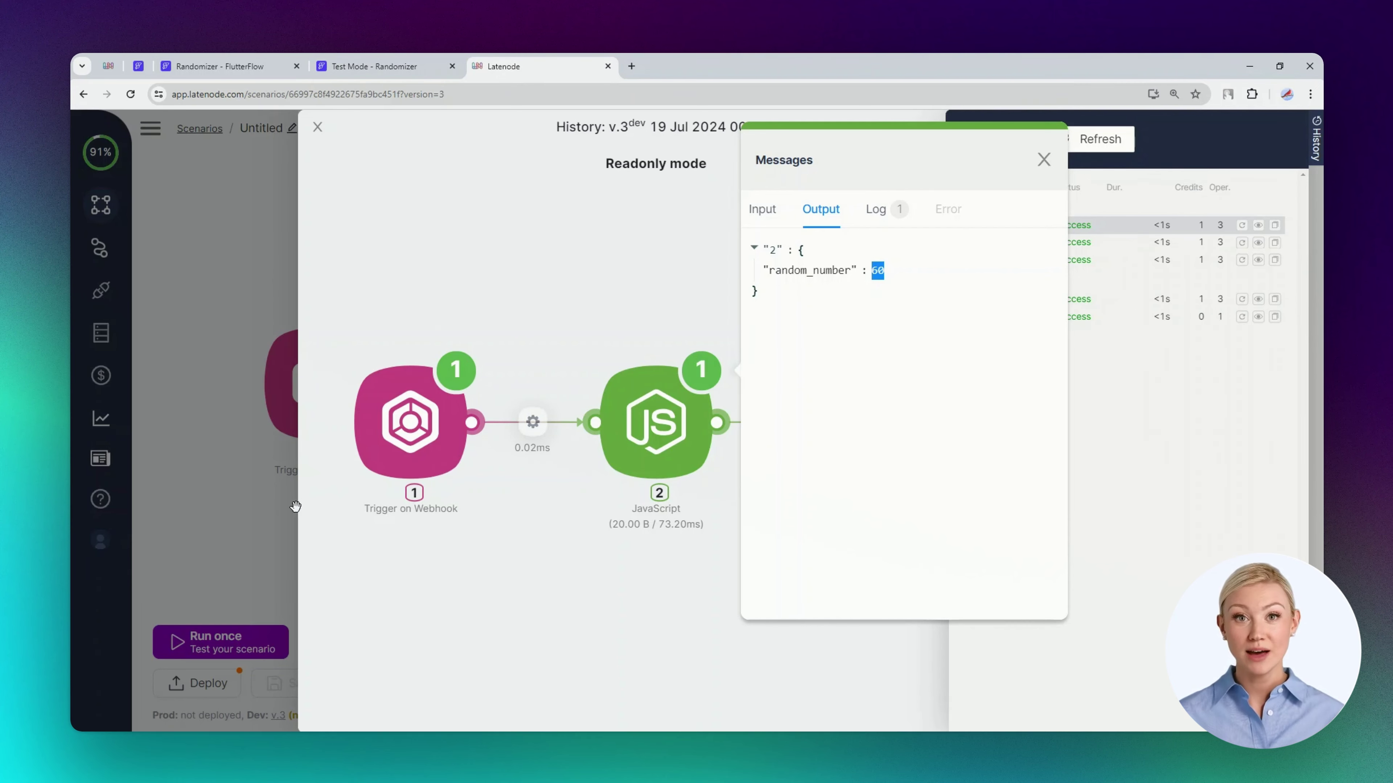
click(319, 510)
click(319, 390)
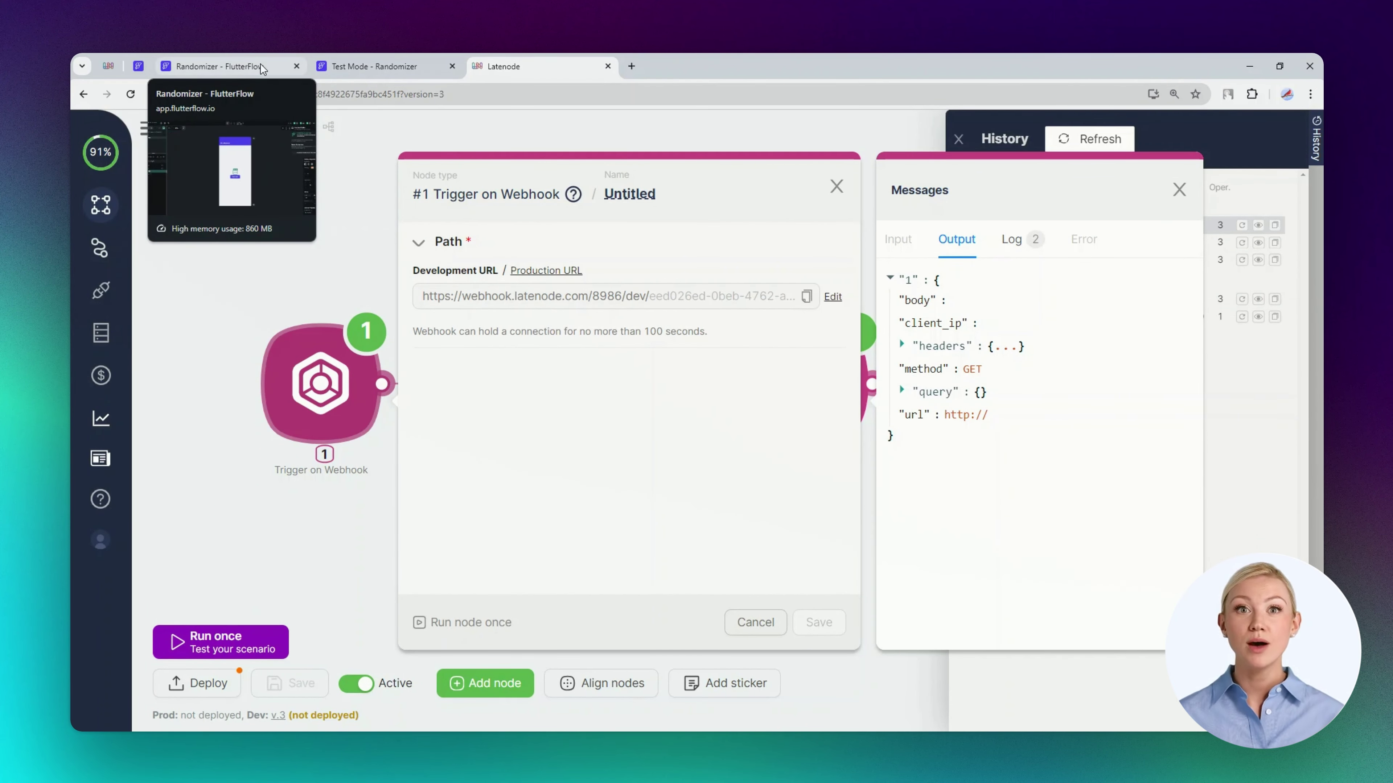
click(272, 65)
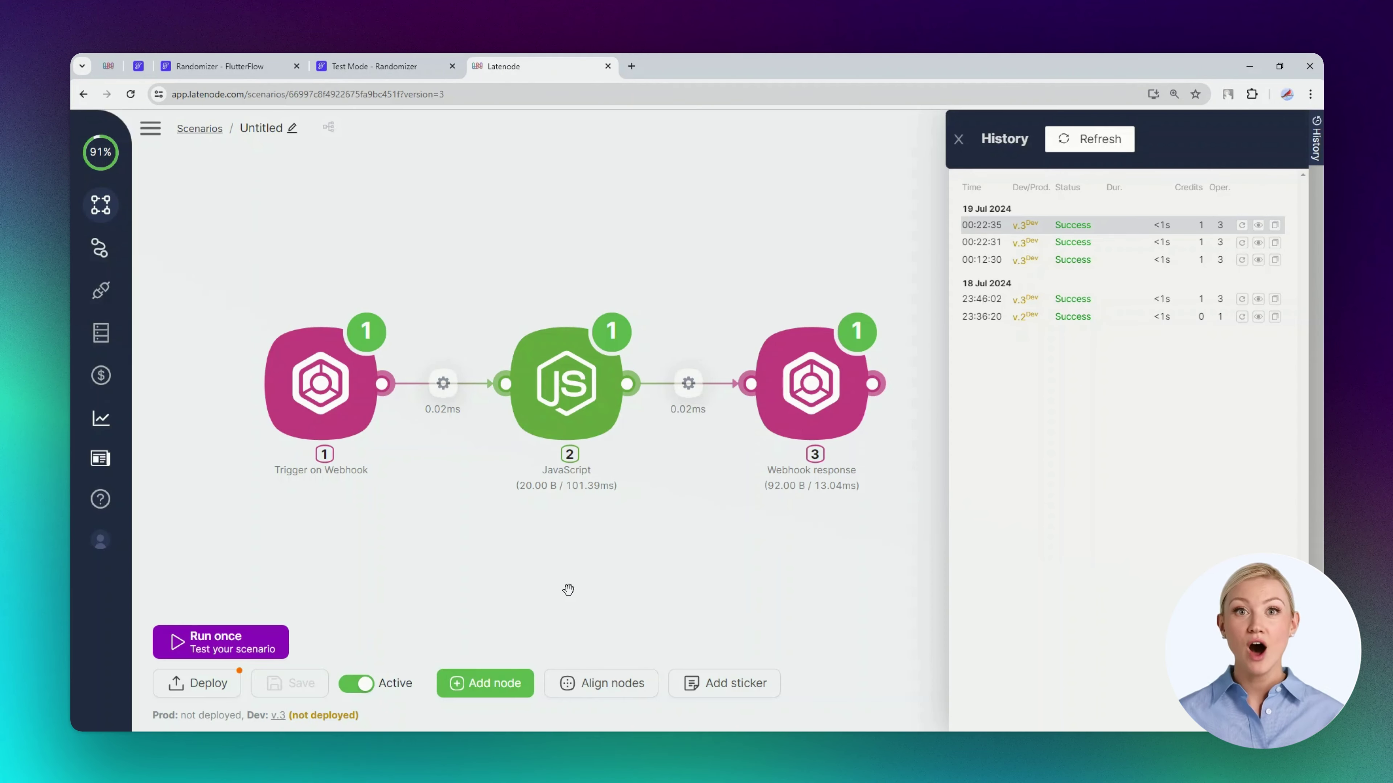